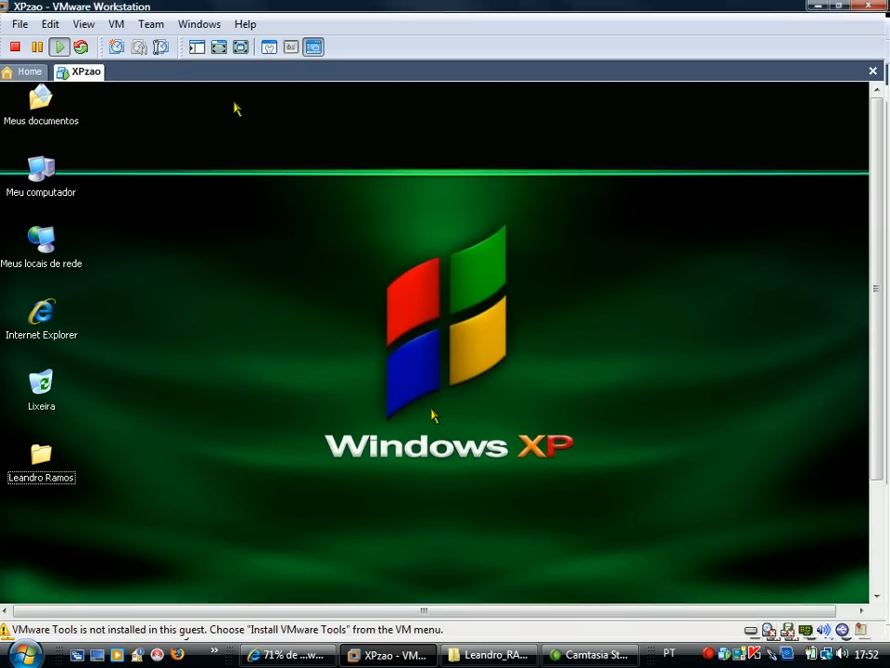
# Step: Show the virtual machine full screen and check the installed Windows version and service pack in the system properties
pyautogui.hotkey('ctrl', 'alt', 'Return')
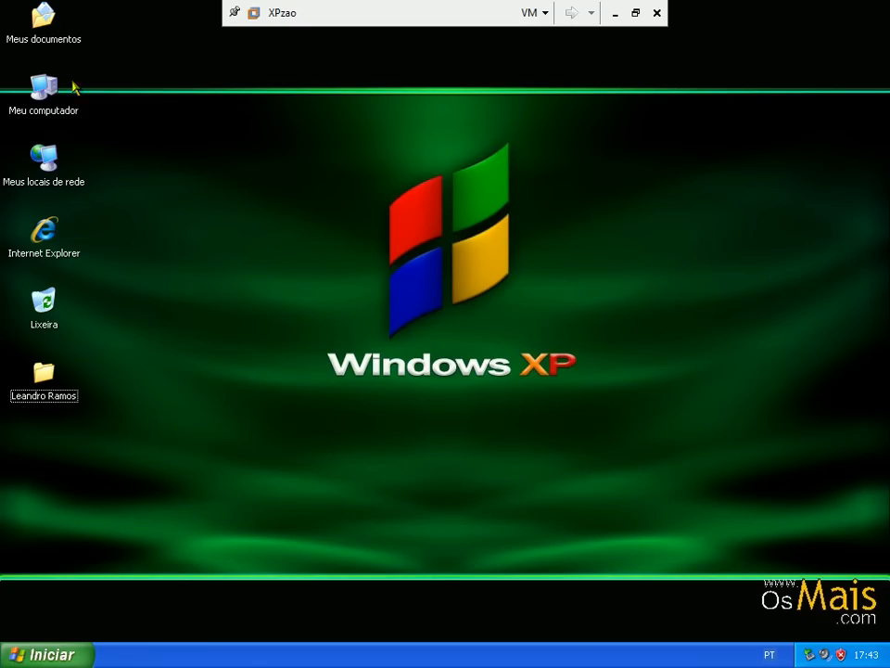
pyautogui.rightClick(51, 102)
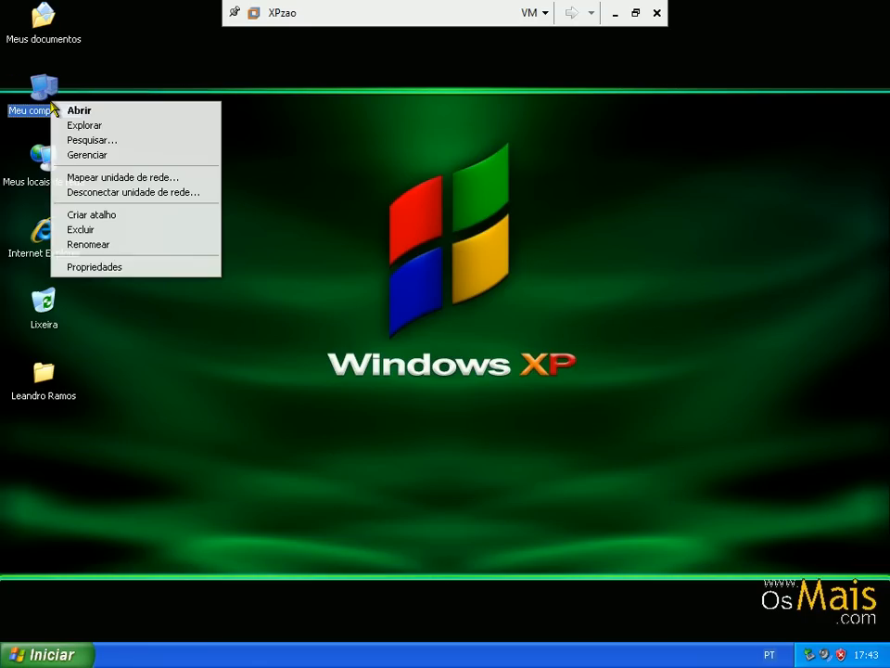
pyautogui.click(127, 270)
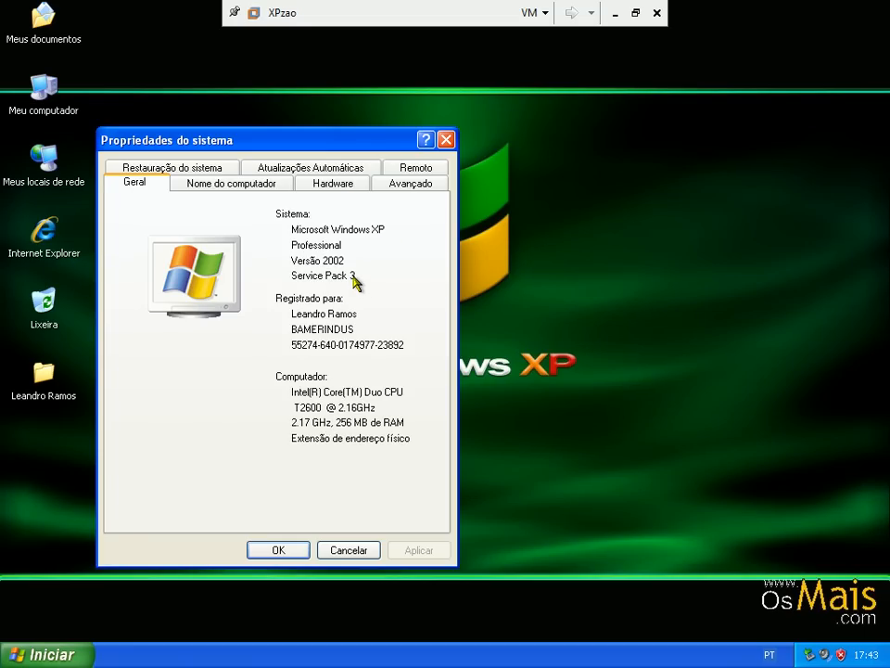
pyautogui.click(343, 551)
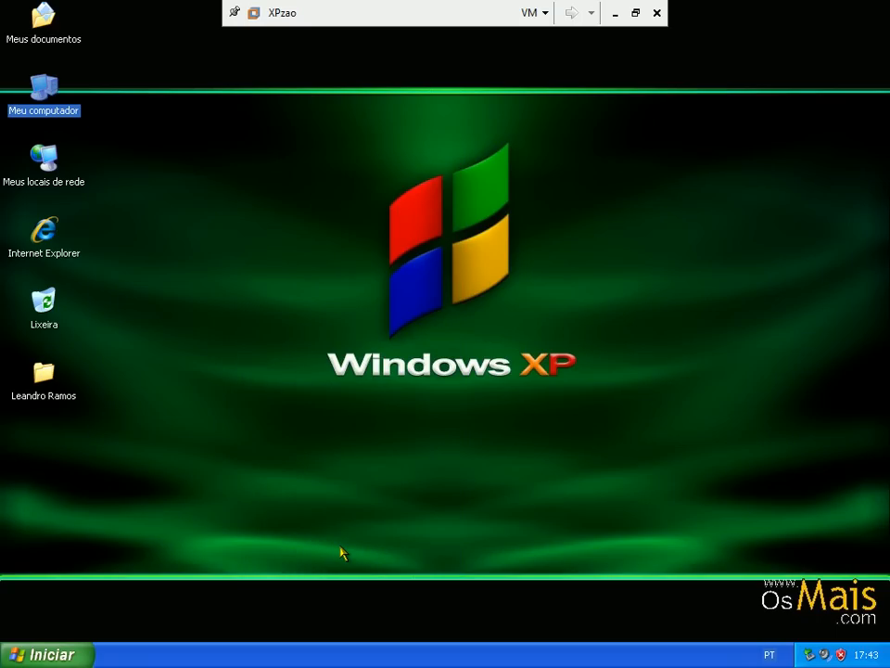
# Step: Run gpedit.msc to open the Group Policy editor
pyautogui.click(48, 652)
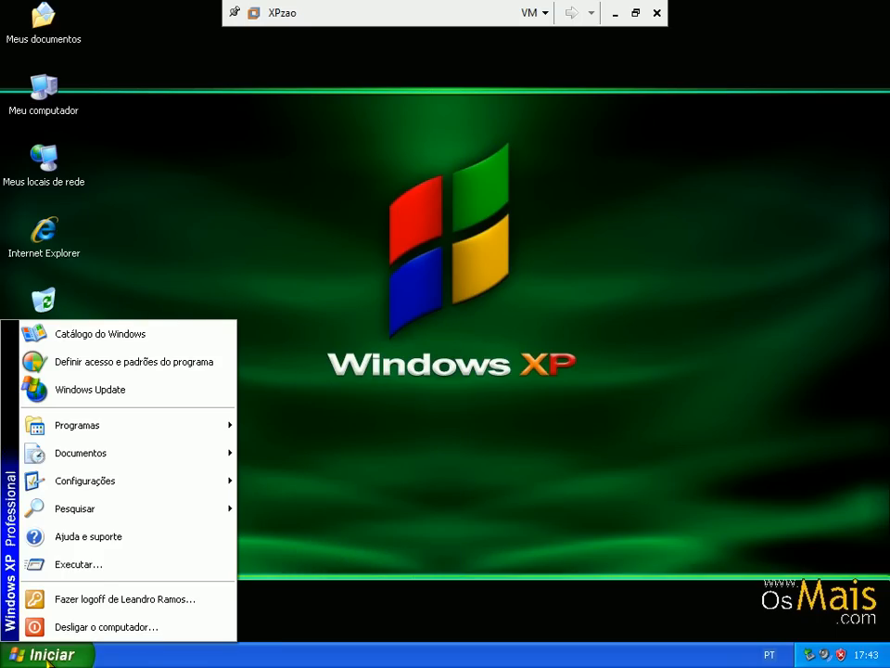
pyautogui.click(97, 568)
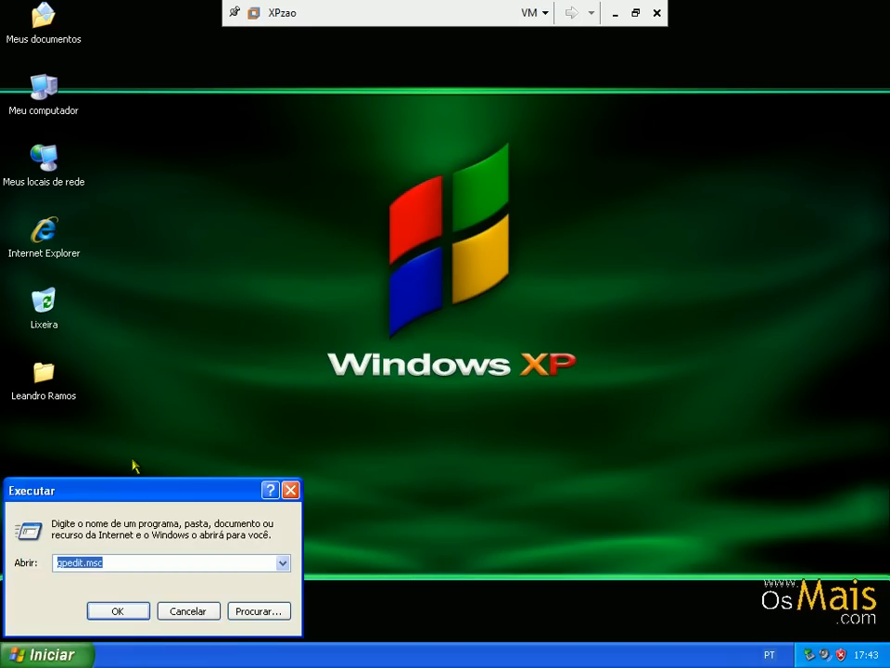
pyautogui.moveTo(126, 493); pyautogui.dragTo(432, 135)
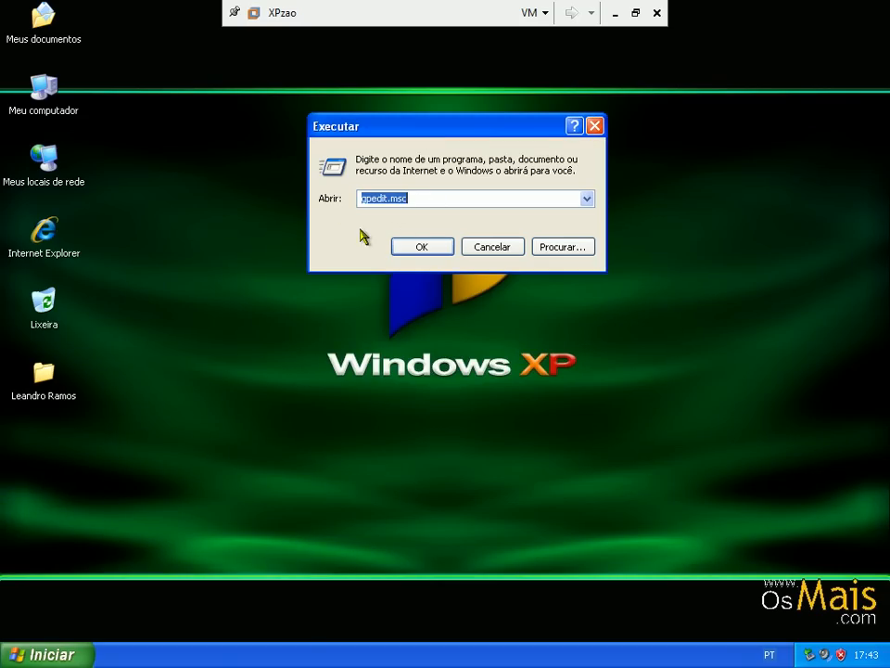
pyautogui.click(419, 249)
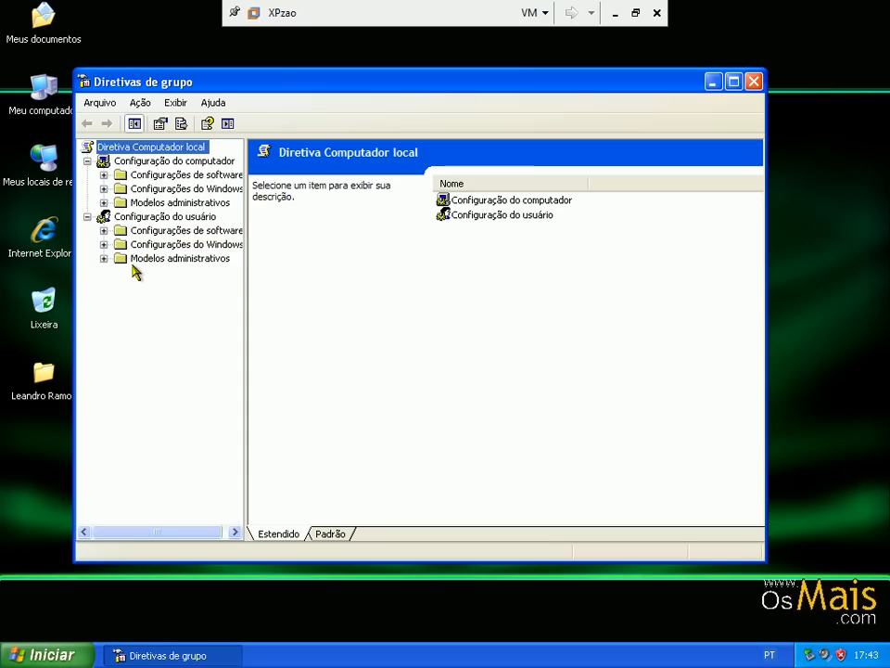
# Step: Expand Modelos administrativos > Componentes do Windows under Configuração do usuário, with the window maximised, the Padrão view active and the tree widened
pyautogui.click(88, 160)
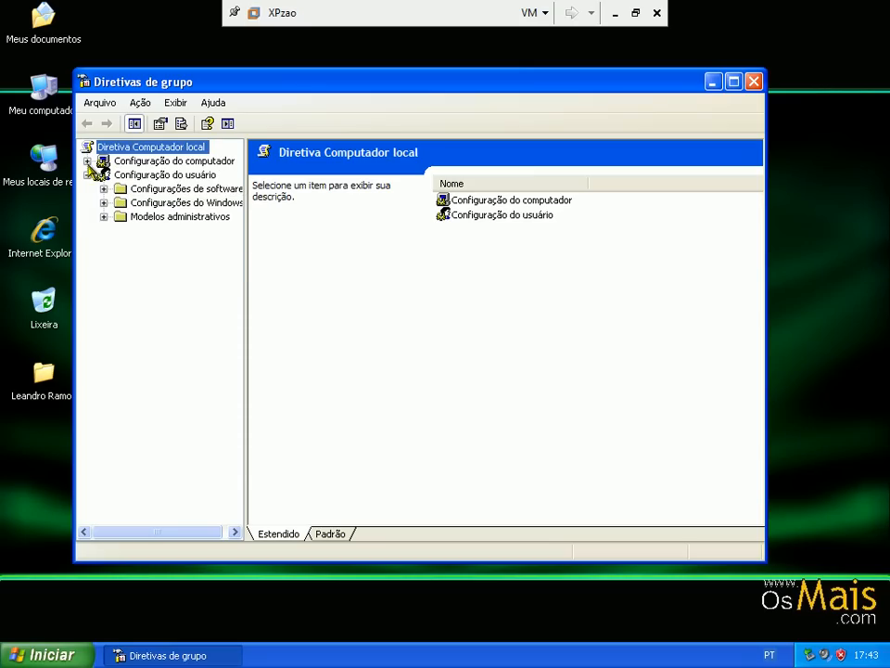
pyautogui.doubleClick(125, 218)
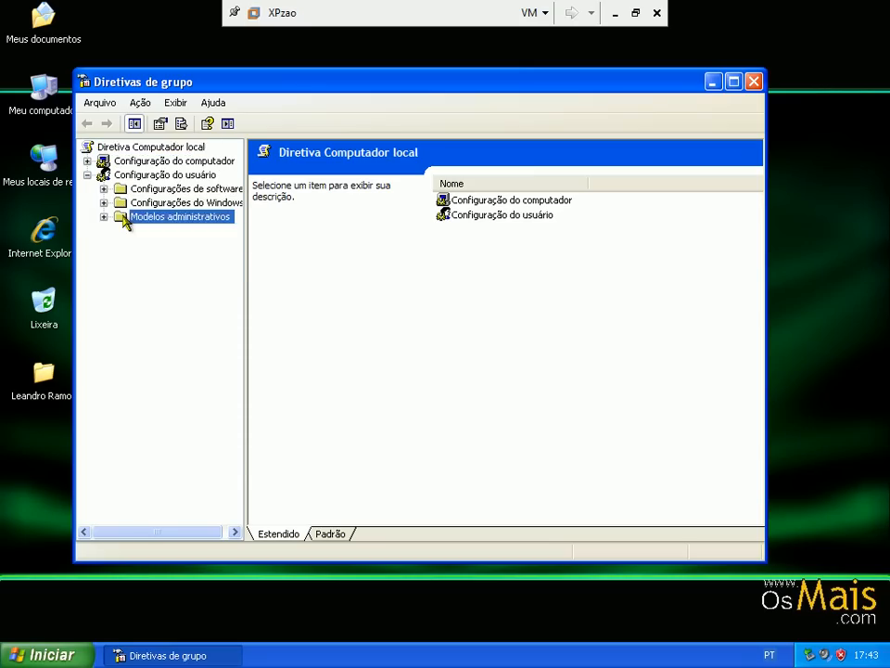
pyautogui.doubleClick(363, 83)
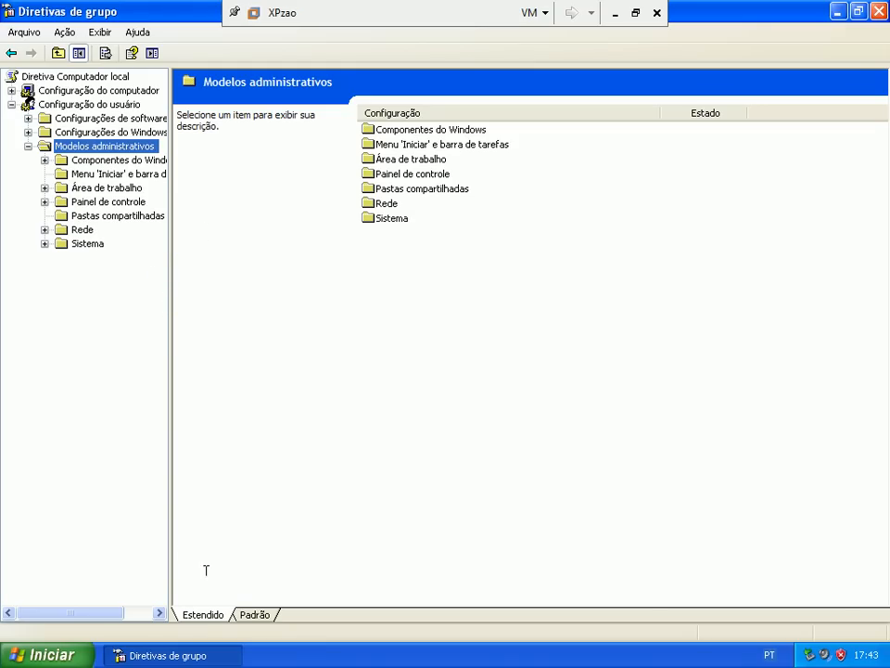
pyautogui.click(255, 616)
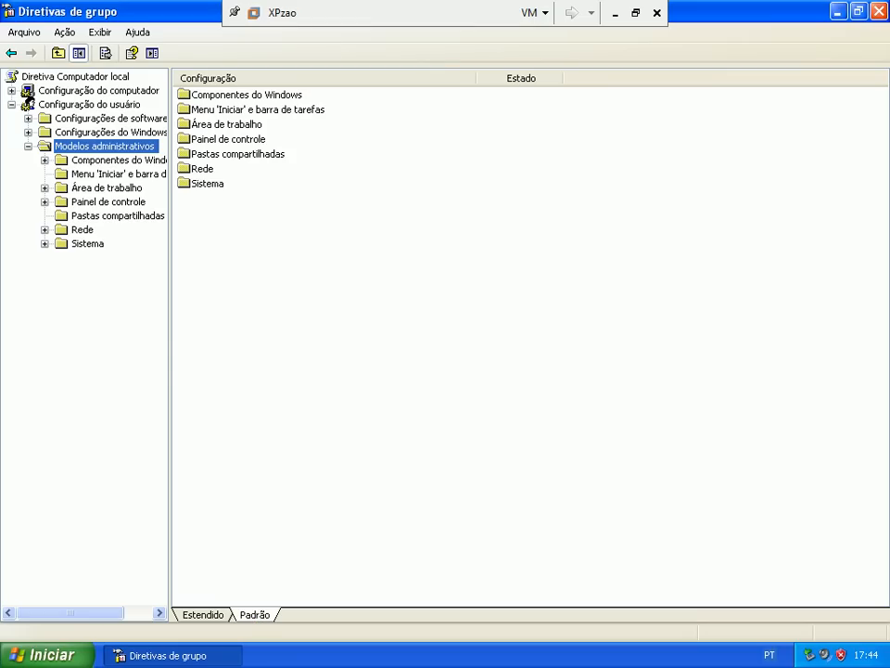
pyautogui.doubleClick(93, 165)
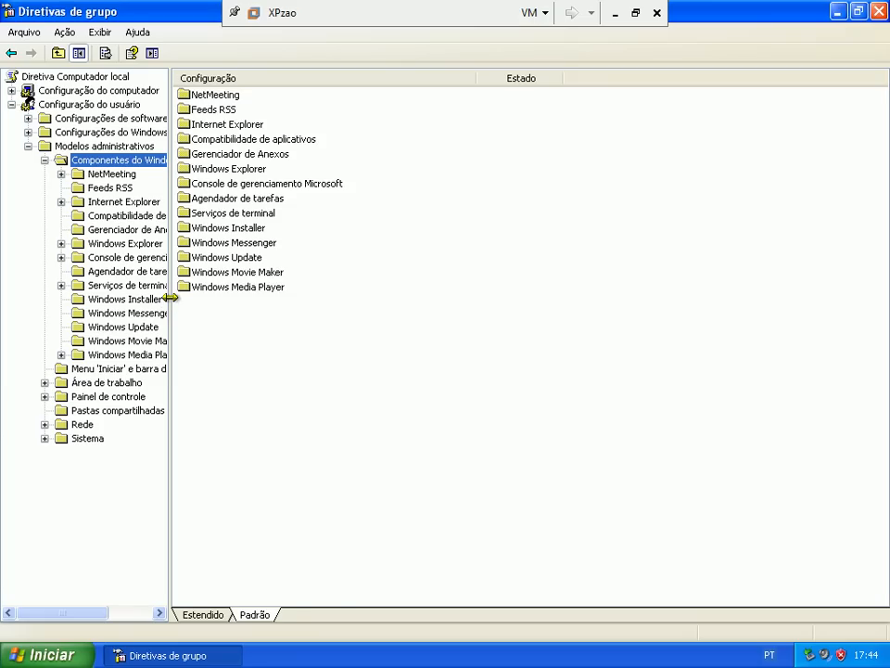
pyautogui.moveTo(170, 298); pyautogui.dragTo(301, 262)
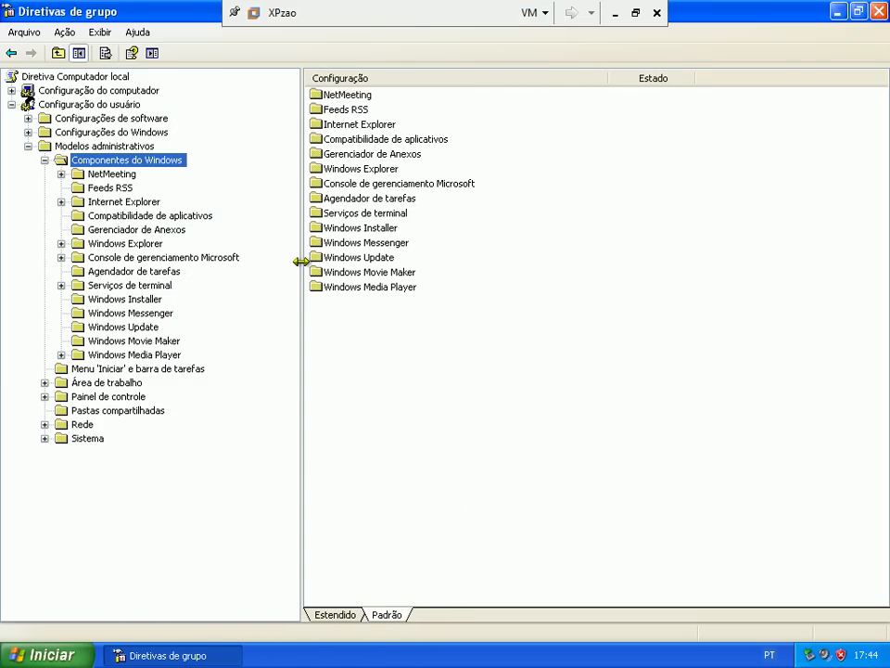
# Step: In the Internet Explorer folder, set the policy 'Desativar a funcionalidade Excluir Histórico de Navegação' to Ativado
pyautogui.doubleClick(117, 201)
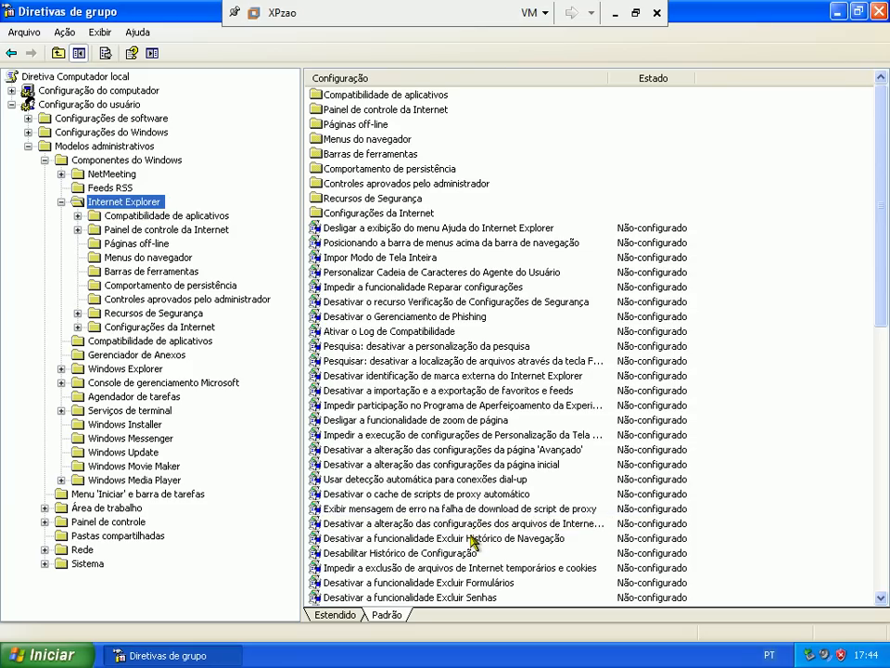
pyautogui.doubleClick(472, 538)
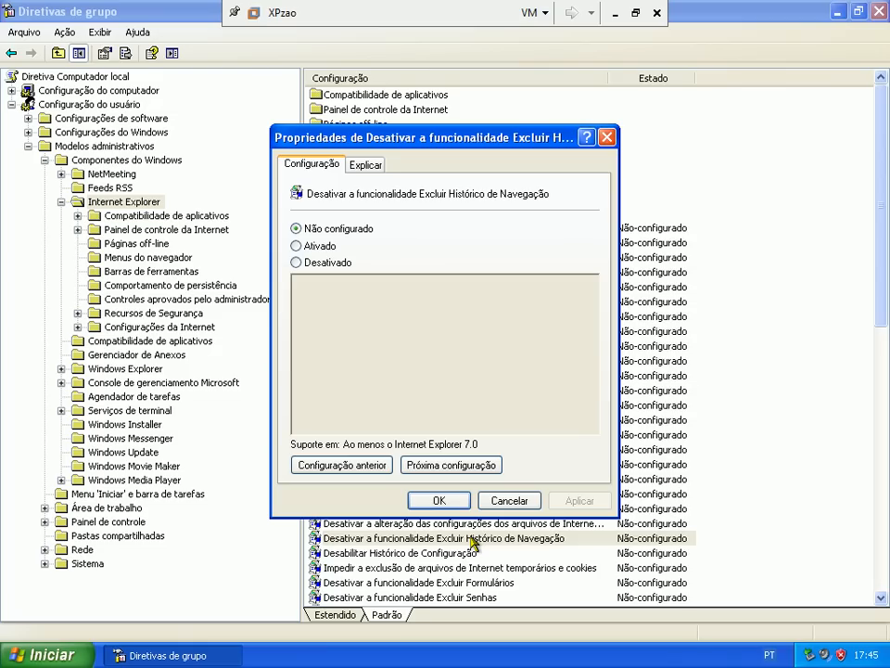
pyautogui.click(322, 247)
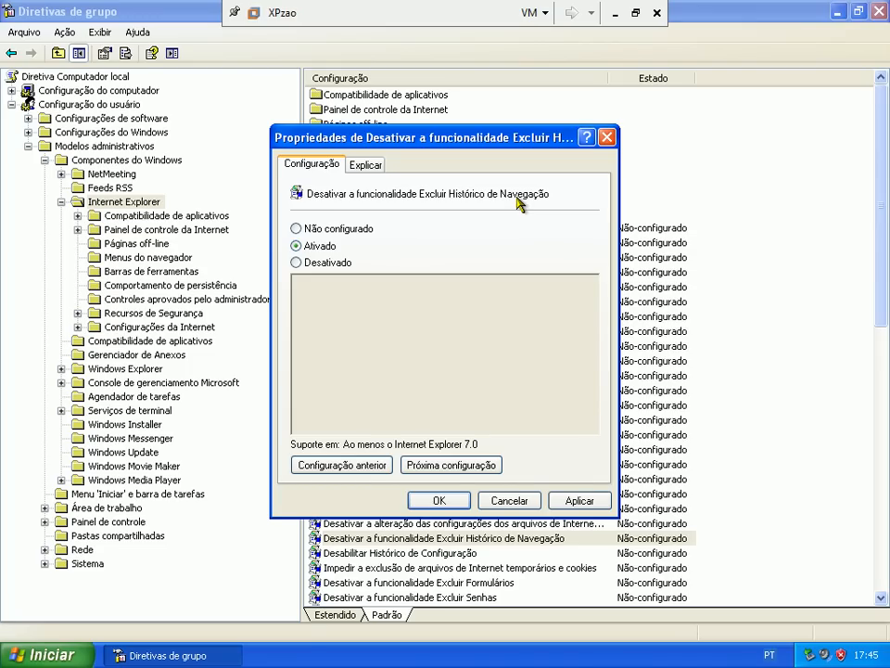
pyautogui.click(441, 505)
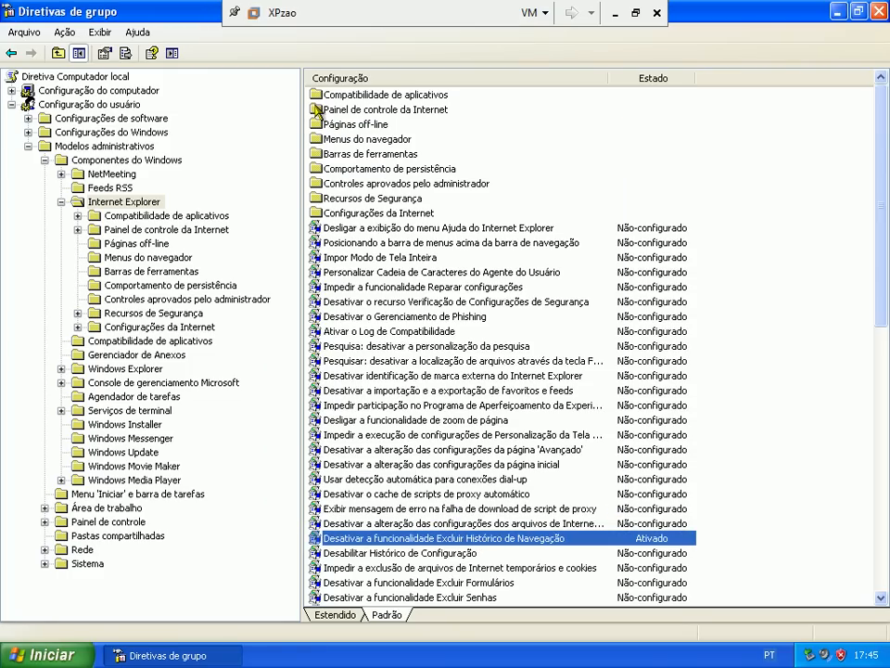
# Step: In Menus do navegador, read the explanation of 'Desativar a opção 'Salvar este programa em disco'' and set that policy to Ativado
pyautogui.doubleClick(358, 155)
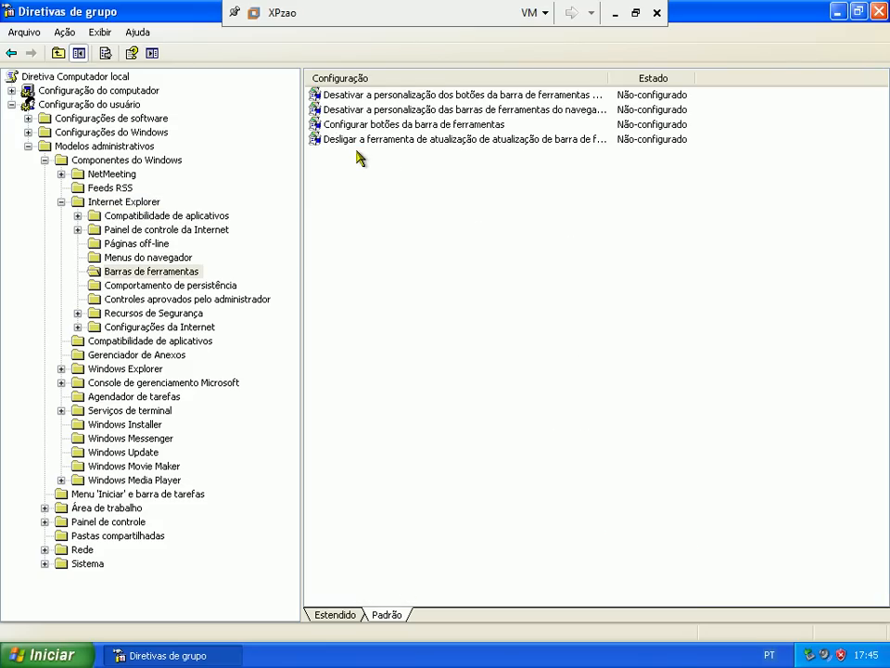
pyautogui.click(108, 260)
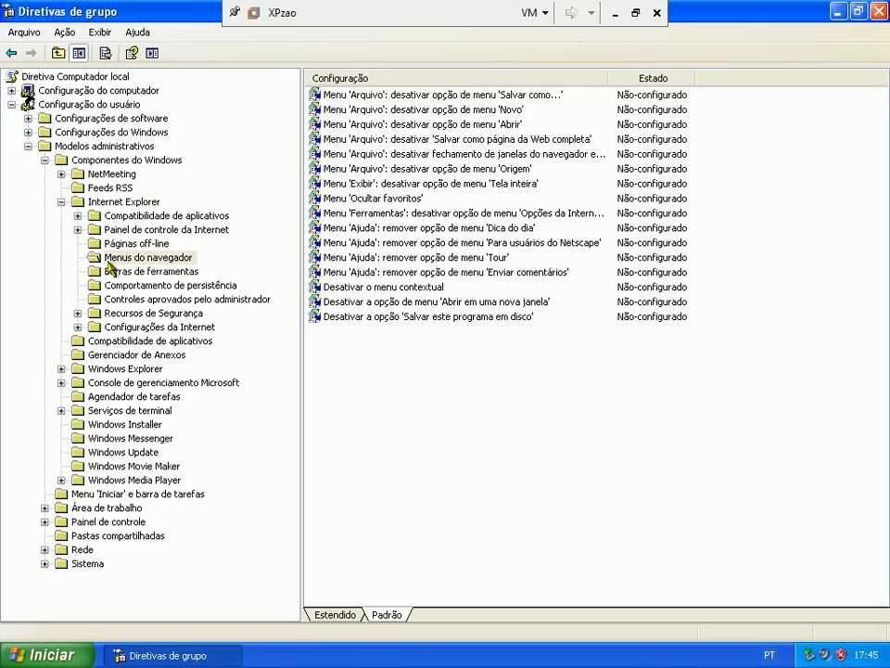
pyautogui.click(428, 318)
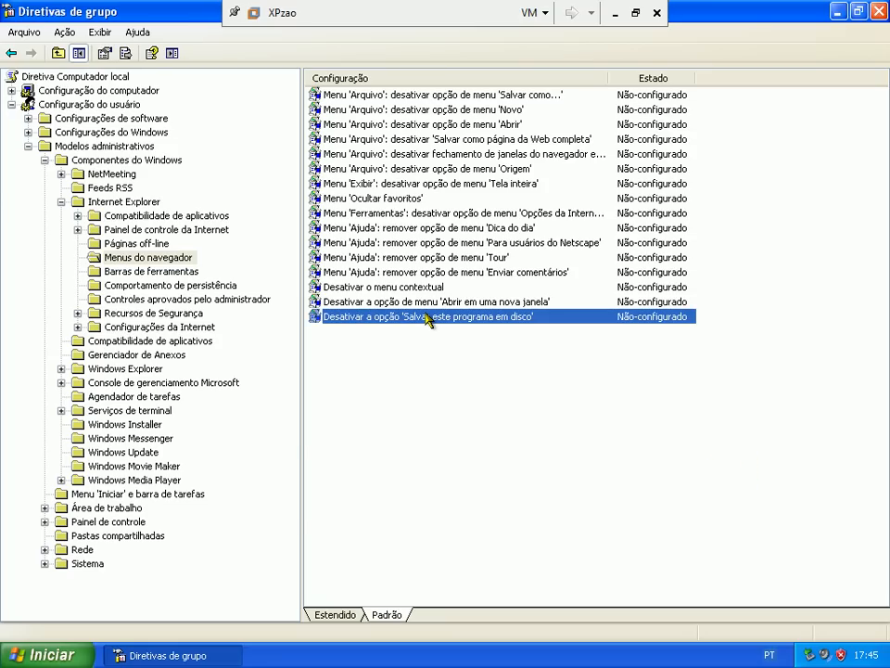
pyautogui.doubleClick(429, 318)
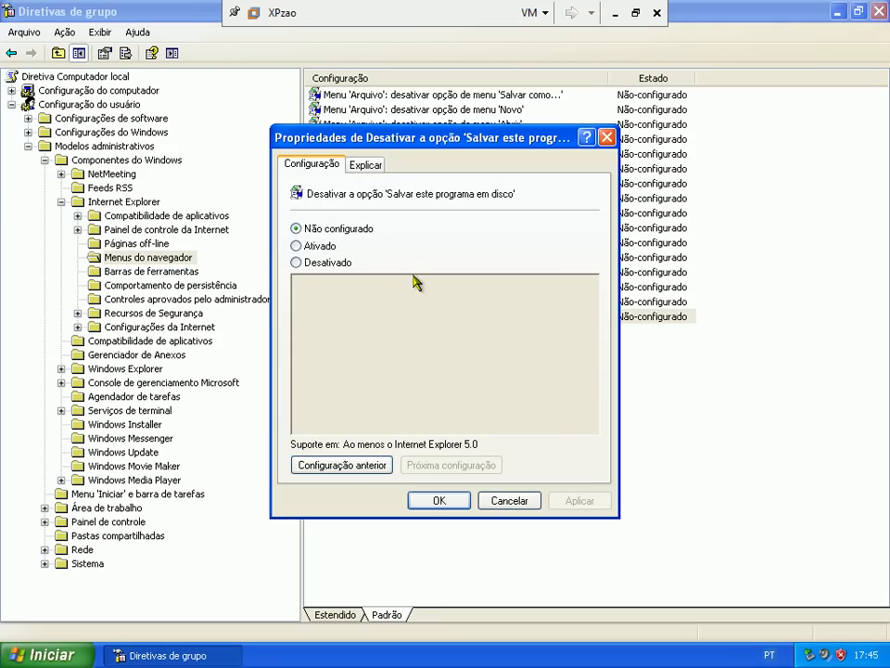
pyautogui.click(355, 166)
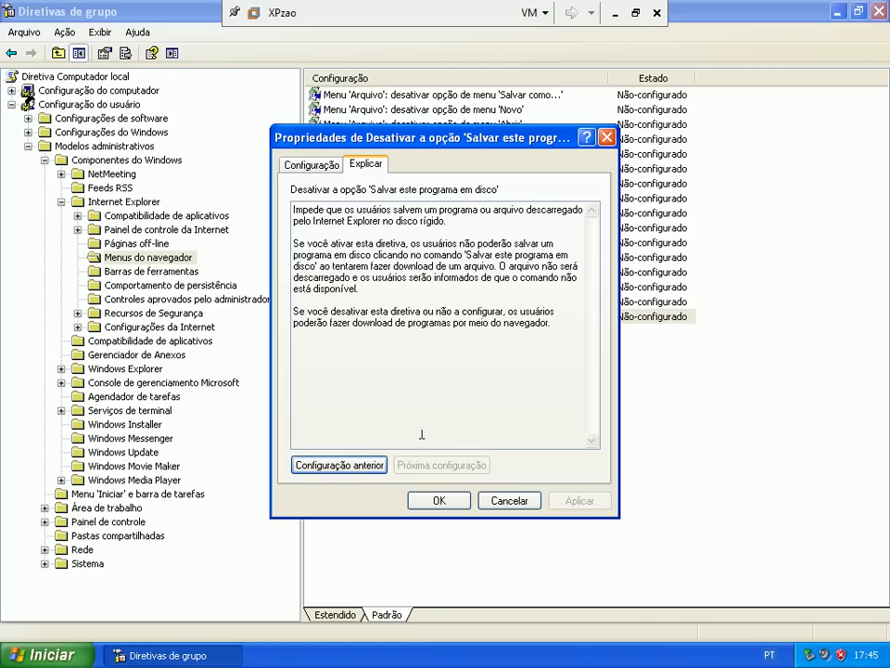
pyautogui.click(320, 167)
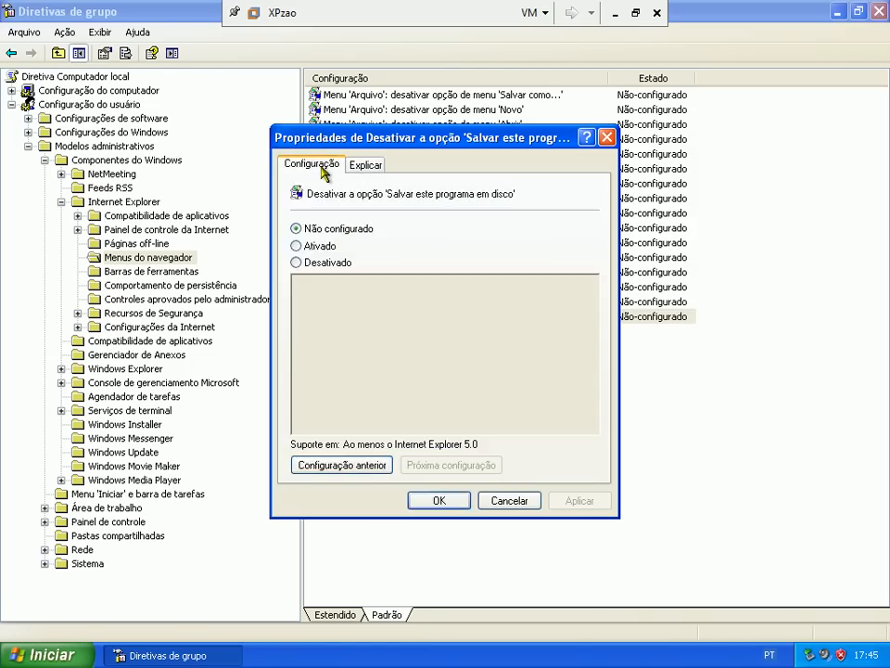
pyautogui.click(331, 251)
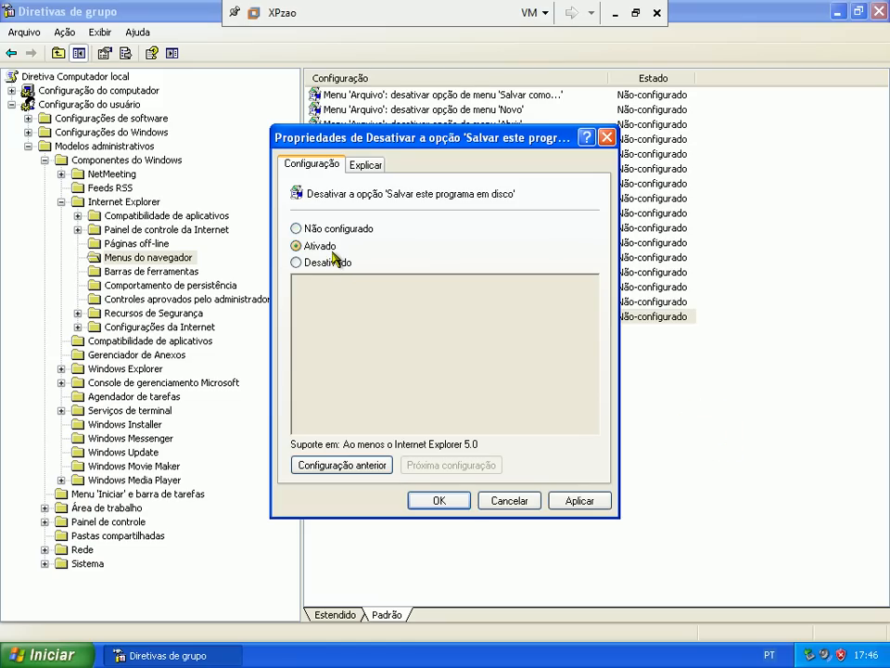
pyautogui.click(455, 503)
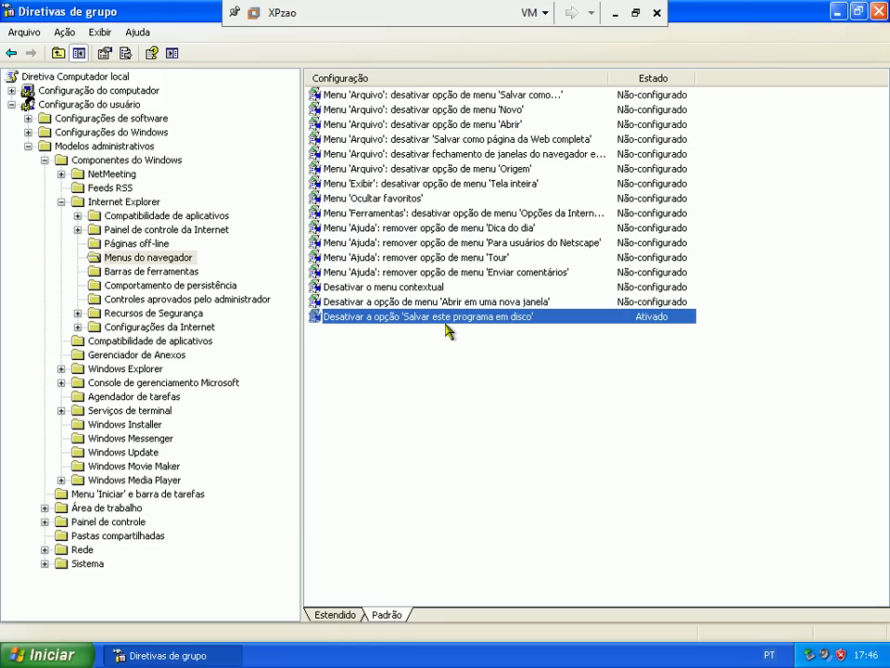
pyautogui.click(132, 232)
pyautogui.click(111, 243)
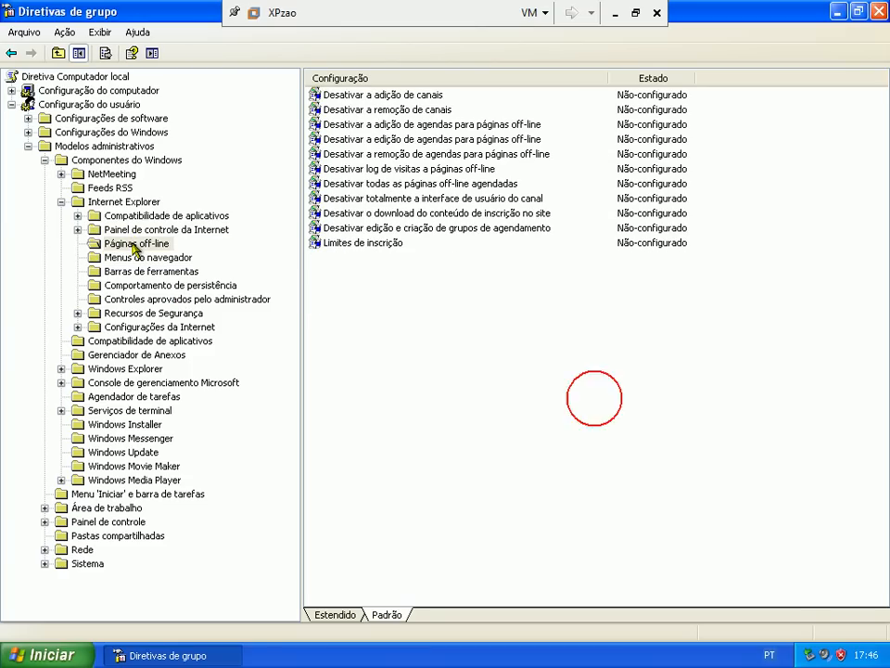
pyautogui.click(116, 255)
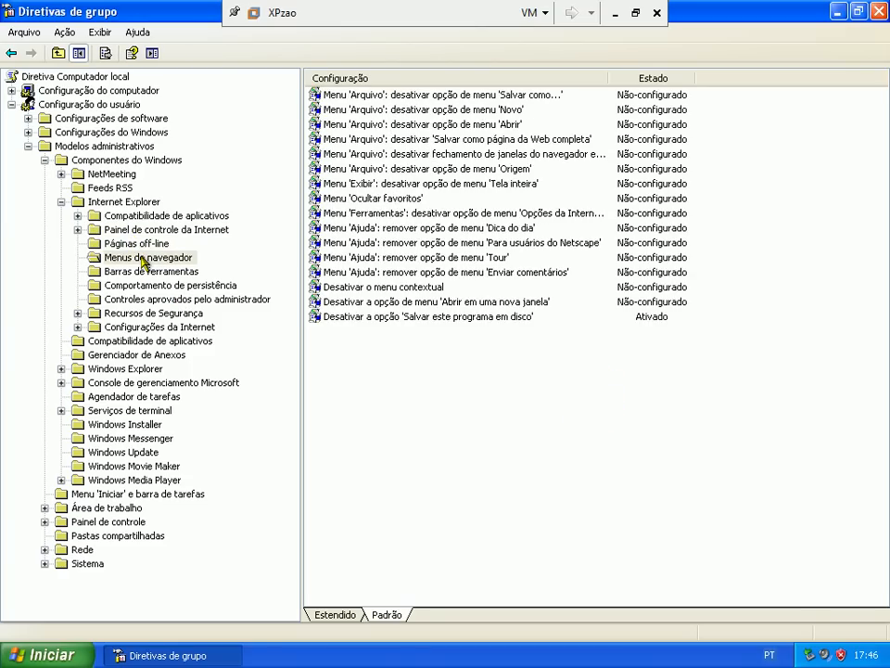
pyautogui.click(77, 230)
pyautogui.click(77, 230)
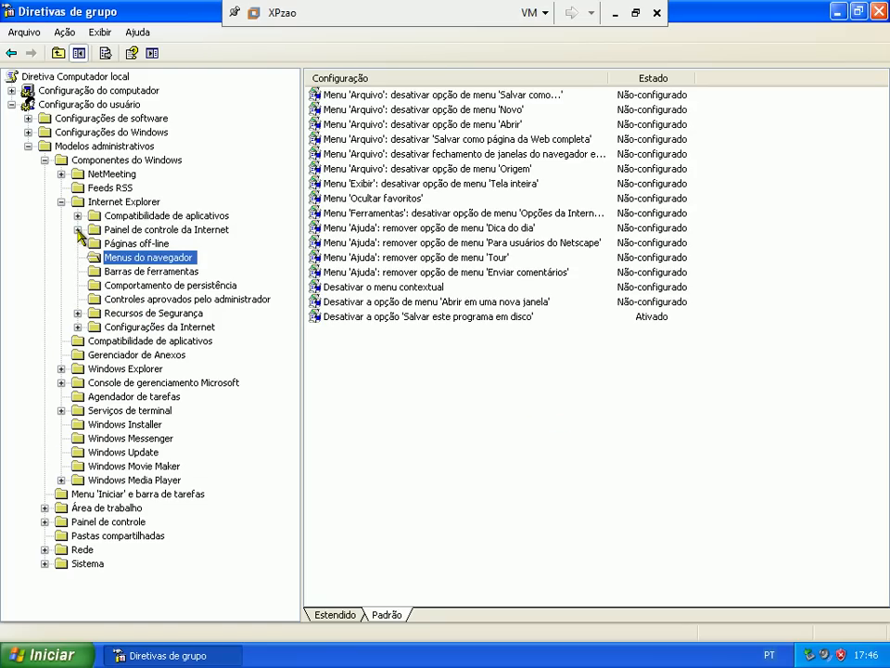
# Step: Collapse the Internet Explorer folder and open the properties of the policy 'Remover a guia 'Hardware'' in the Windows Explorer folder
pyautogui.click(61, 202)
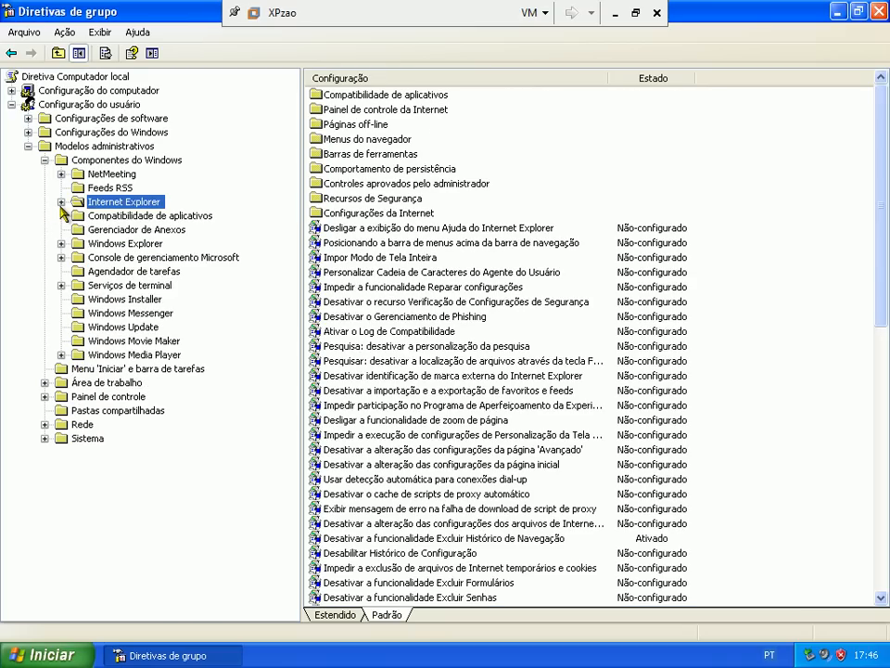
pyautogui.doubleClick(147, 242)
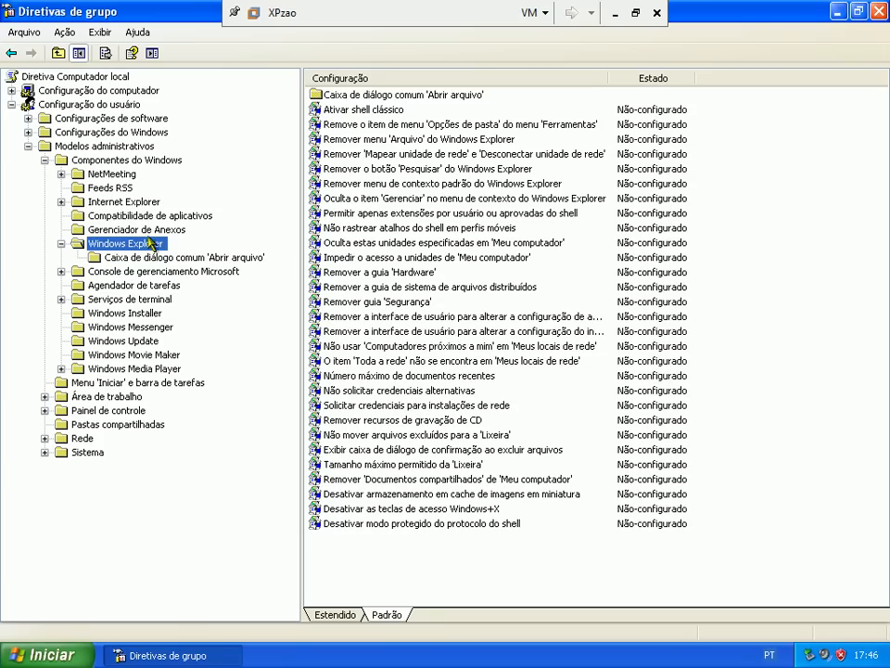
pyautogui.doubleClick(380, 275)
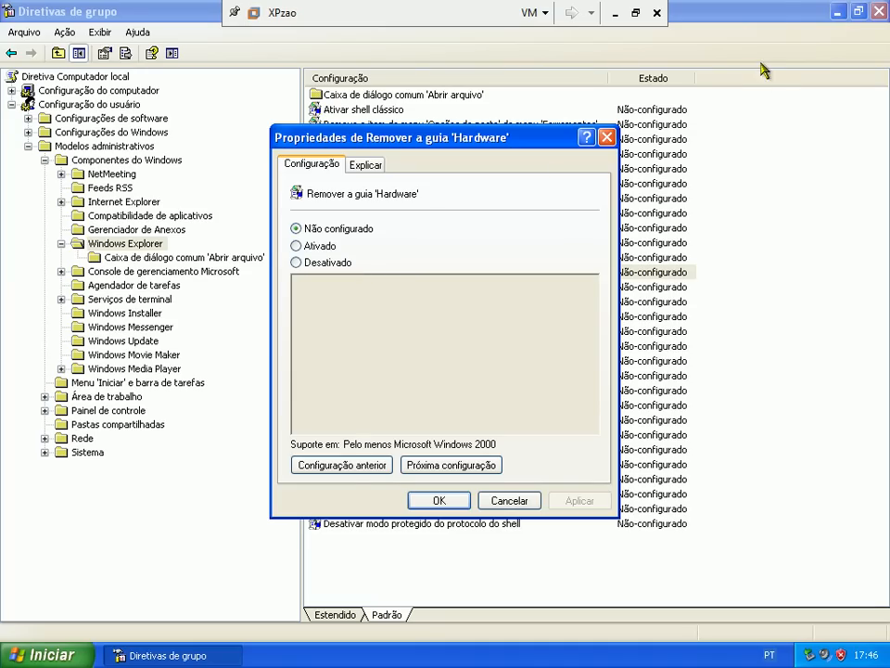
# Step: Minimise the policy editor, view the Hardware tab of the system properties and its Gerenciador de dispositivos, and close both windows
pyautogui.click(838, 13)
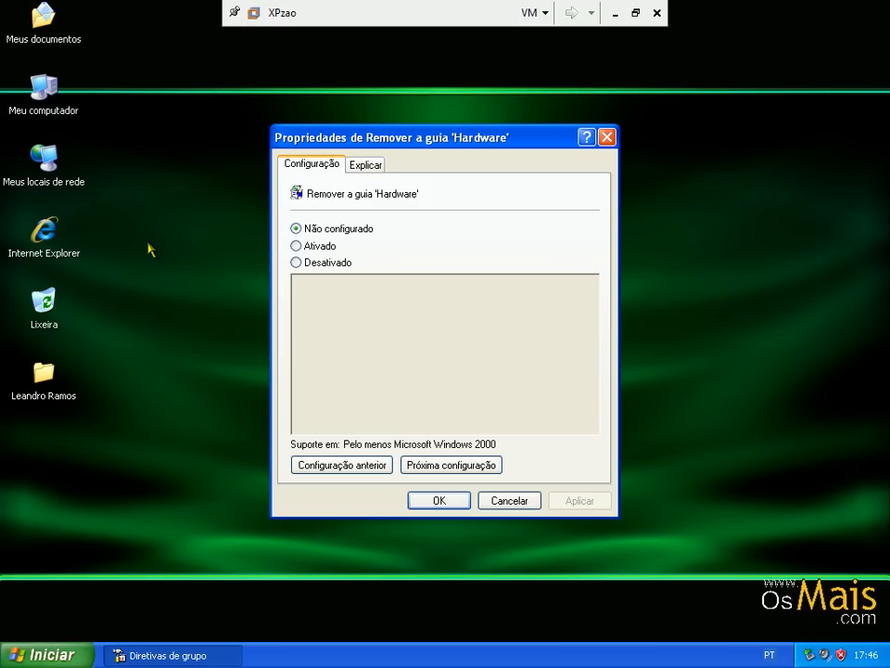
pyautogui.rightClick(41, 88)
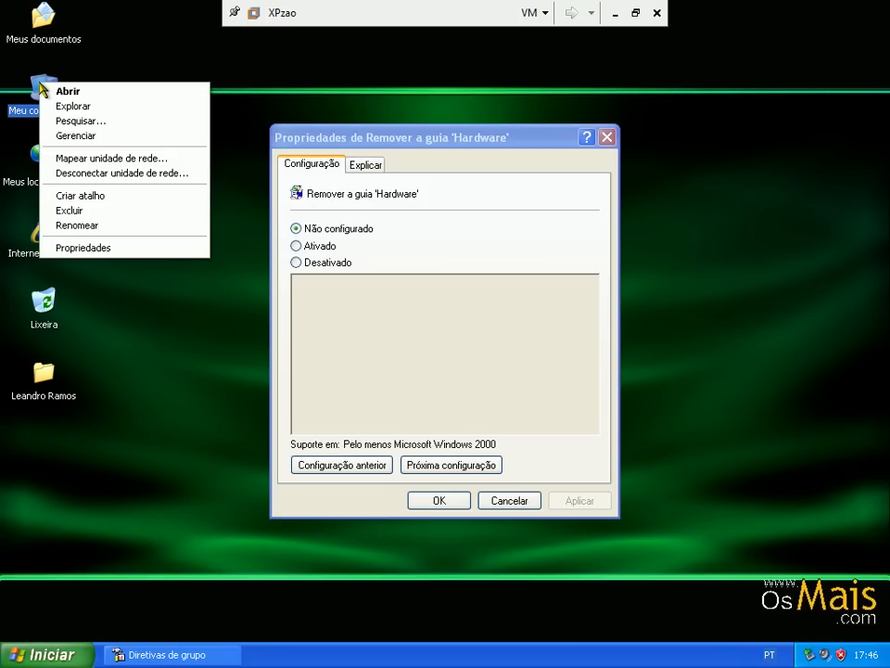
pyautogui.click(99, 250)
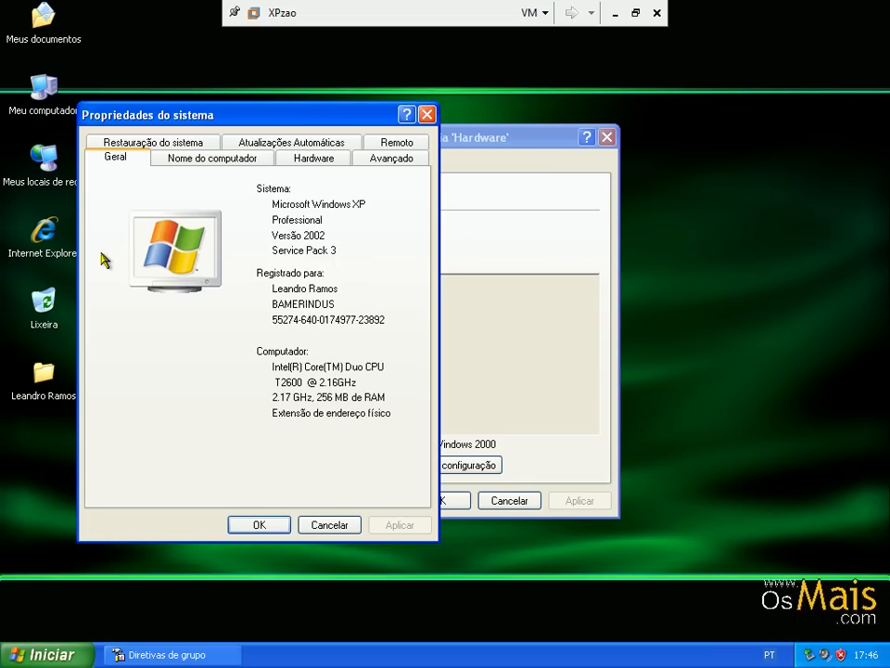
pyautogui.click(316, 159)
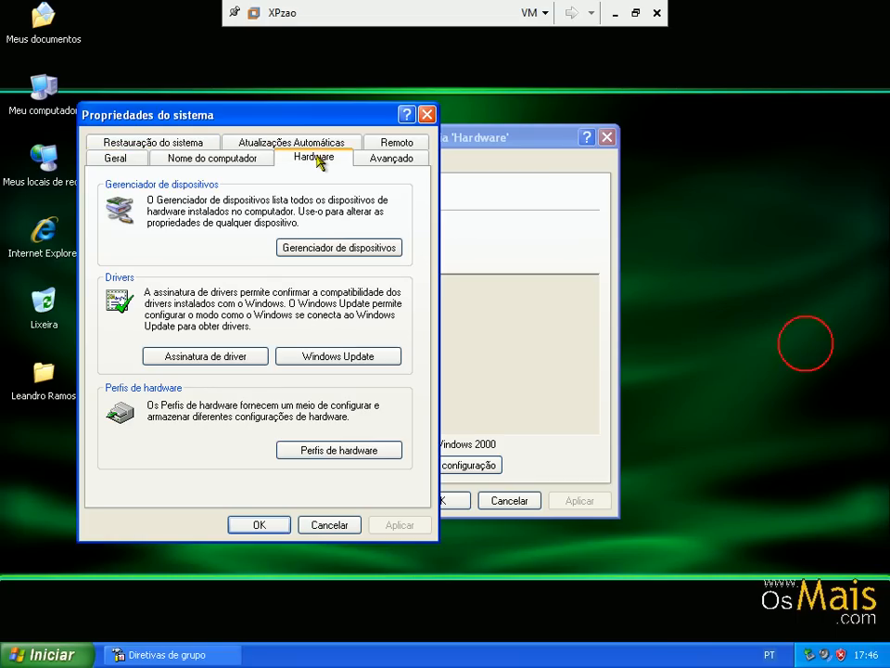
pyautogui.click(341, 250)
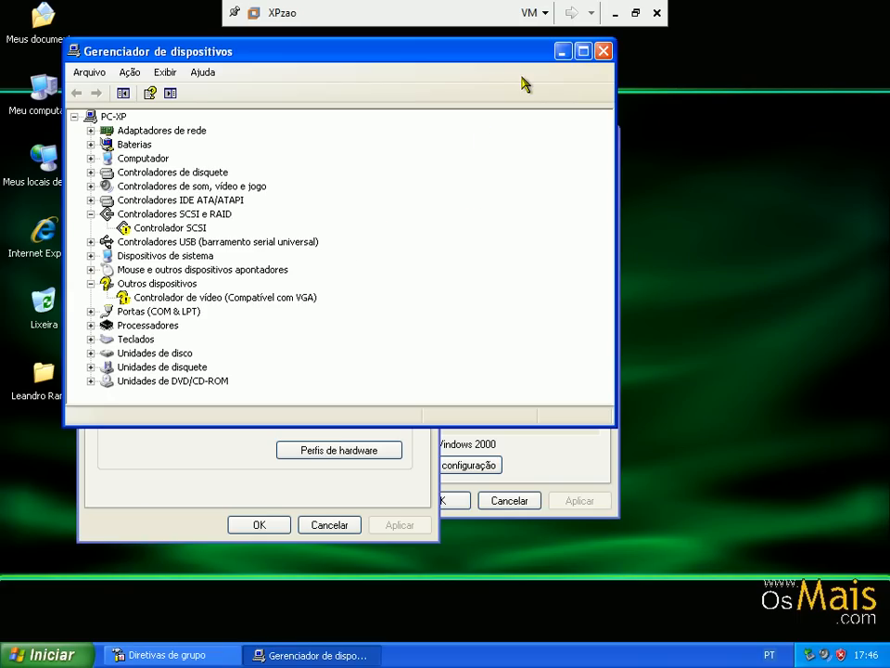
pyautogui.click(603, 52)
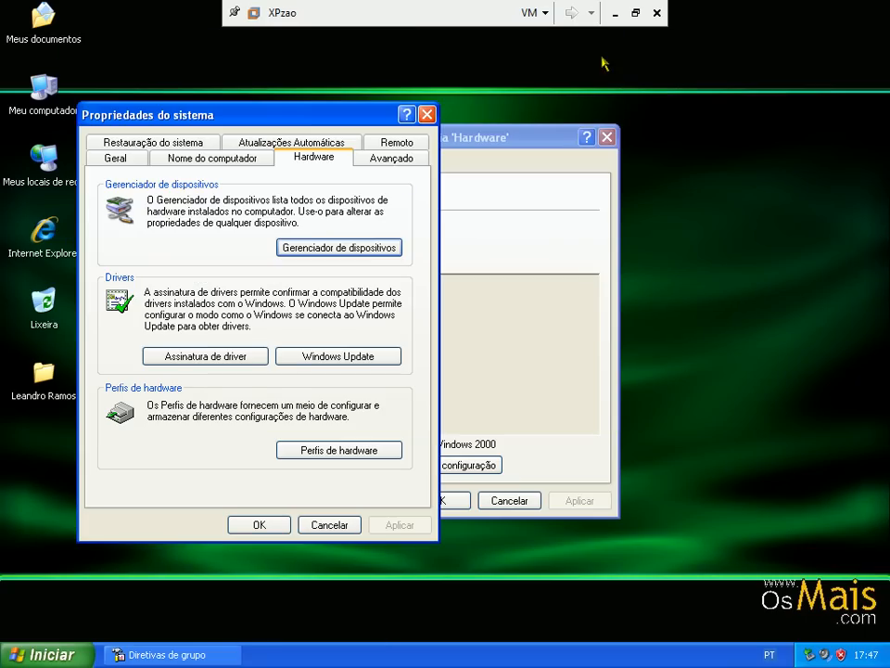
pyautogui.click(427, 115)
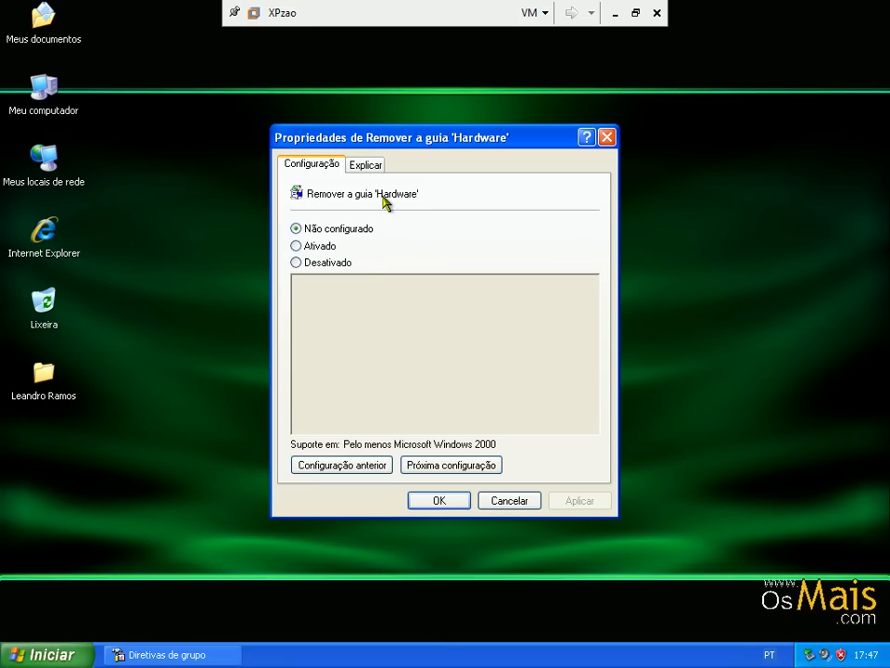
# Step: Set the policy 'Remover a guia 'Hardware'' to Ativado and bring back the Diretivas de grupo window
pyautogui.click(332, 252)
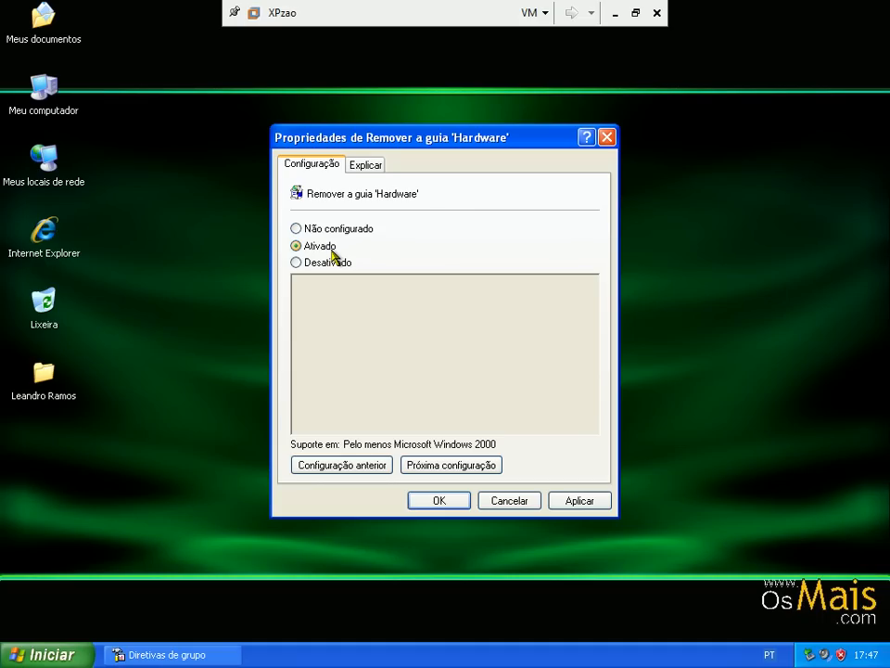
pyautogui.click(437, 501)
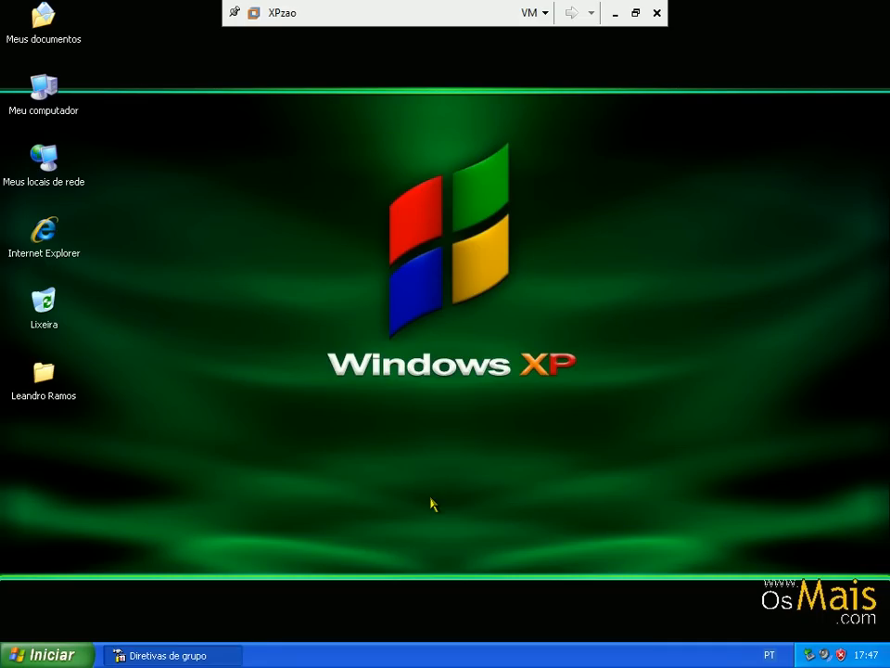
pyautogui.click(172, 654)
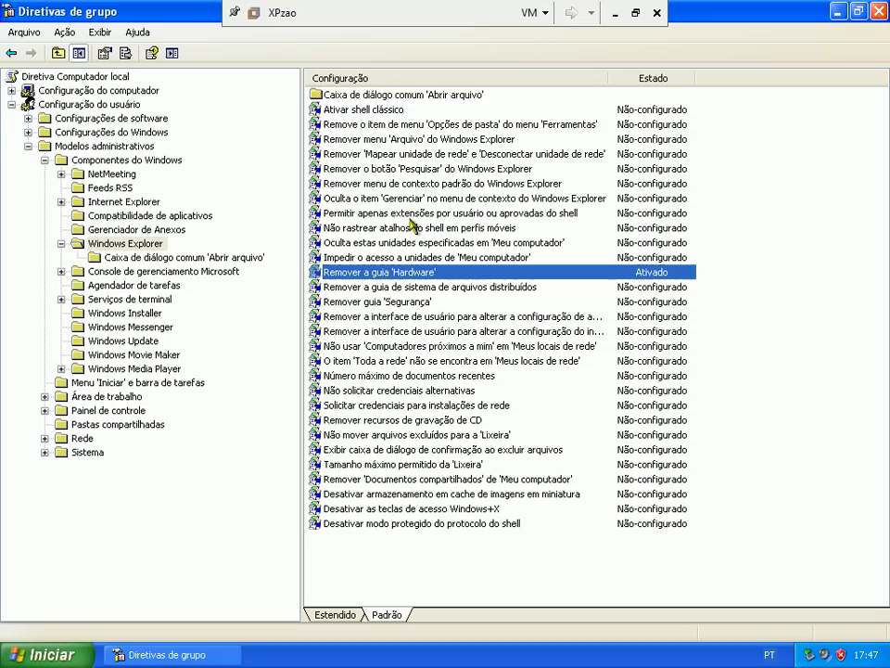
# Step: Set the policy 'Oculta estas unidades especificadas em 'Meu computador'' to Ativado with the combination 'Restringir todas as unidades'
pyautogui.click(405, 242)
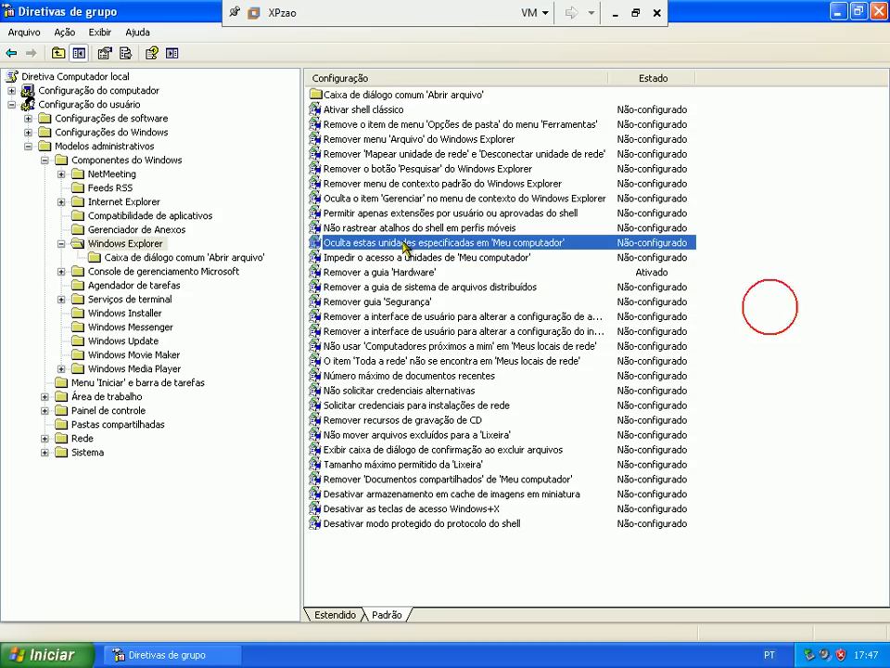
pyautogui.doubleClick(405, 242)
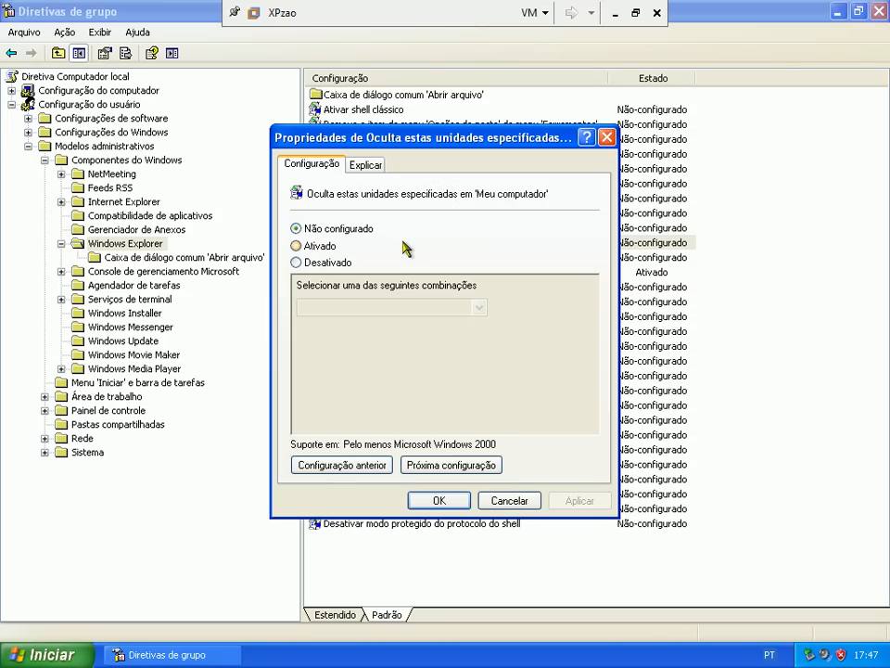
pyautogui.click(327, 246)
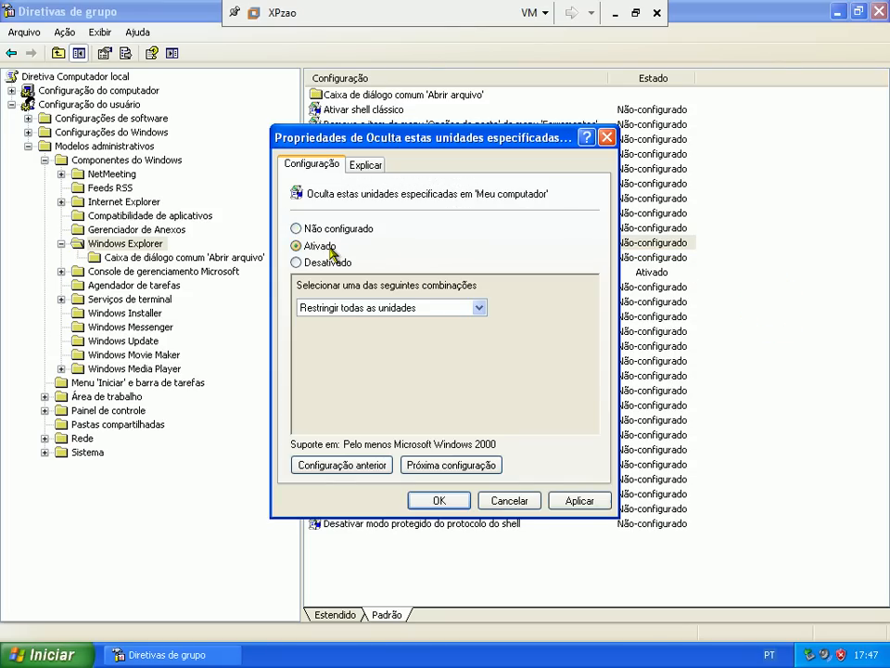
pyautogui.click(358, 309)
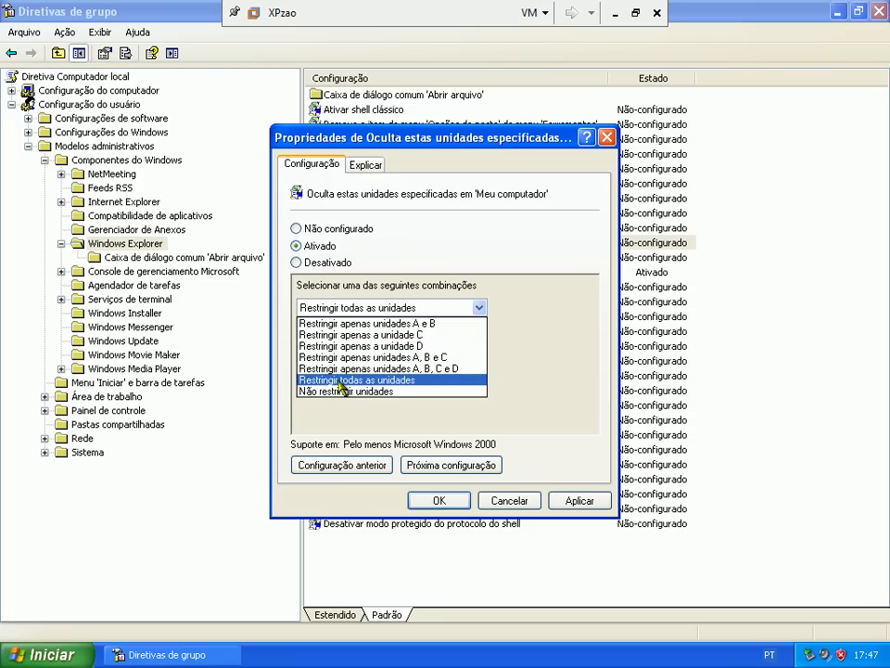
pyautogui.click(390, 382)
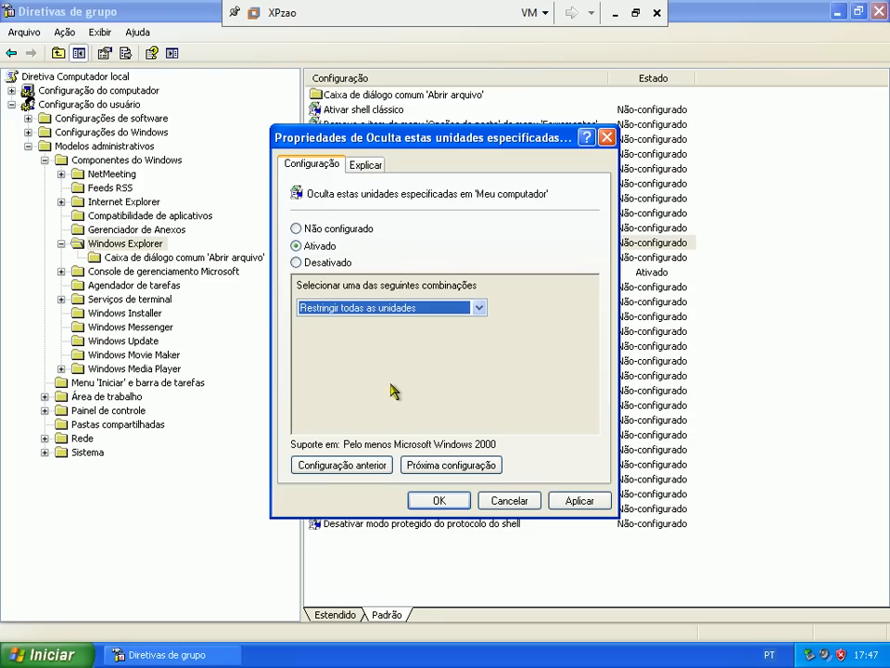
pyautogui.click(439, 500)
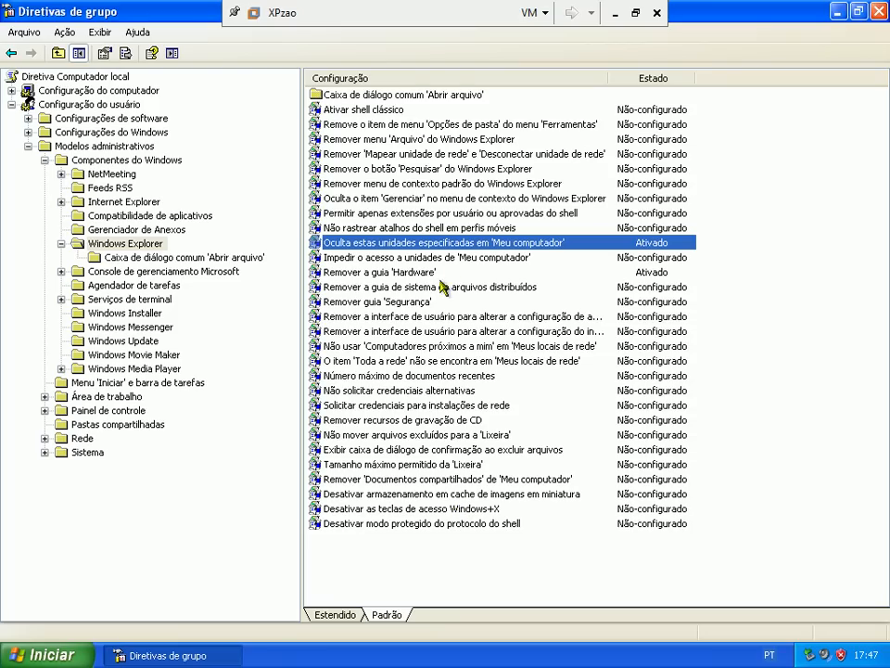
# Step: Set the policy 'Remover recursos de gravação de CD' in the Windows Explorer folder to Ativado
pyautogui.doubleClick(405, 422)
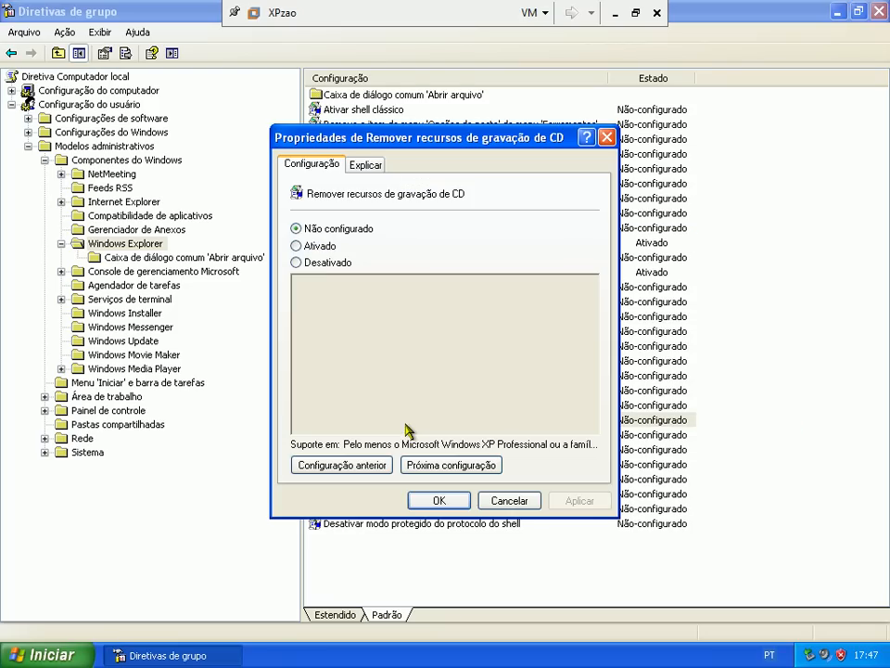
pyautogui.click(318, 247)
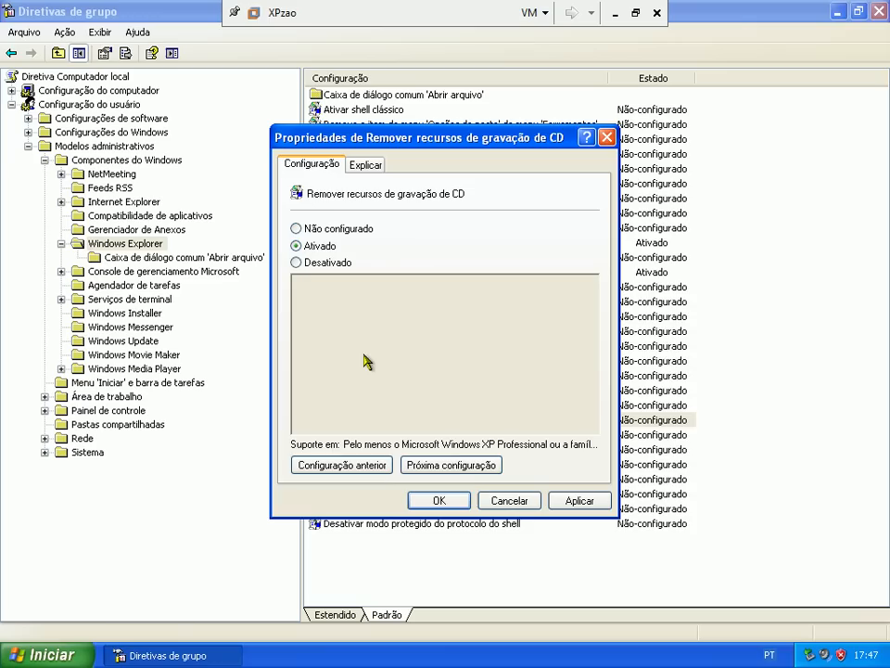
pyautogui.click(439, 501)
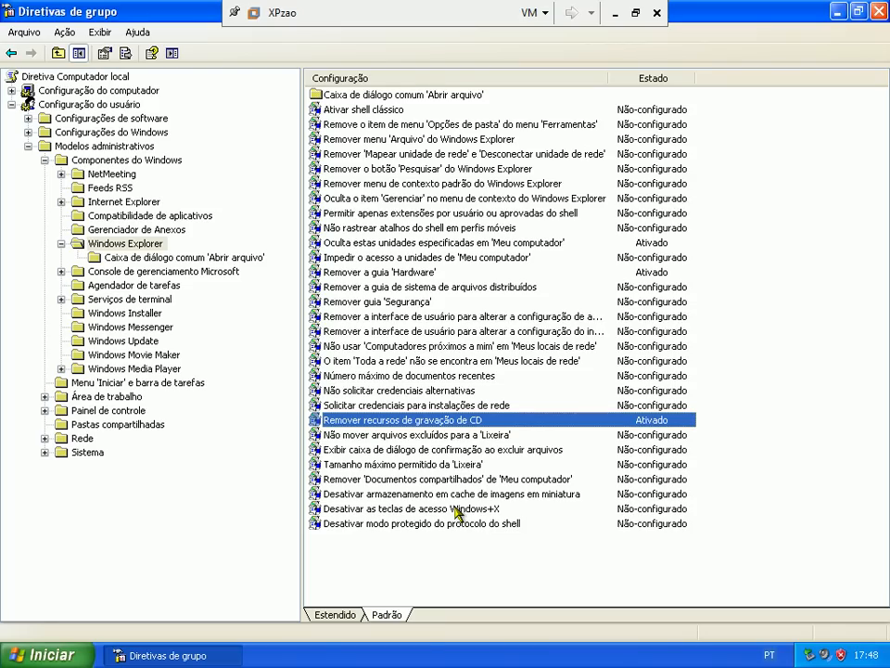
# Step: Bring up the Executar dialog and the Meu computador window in turn, closing each one again
pyautogui.press('super+r')
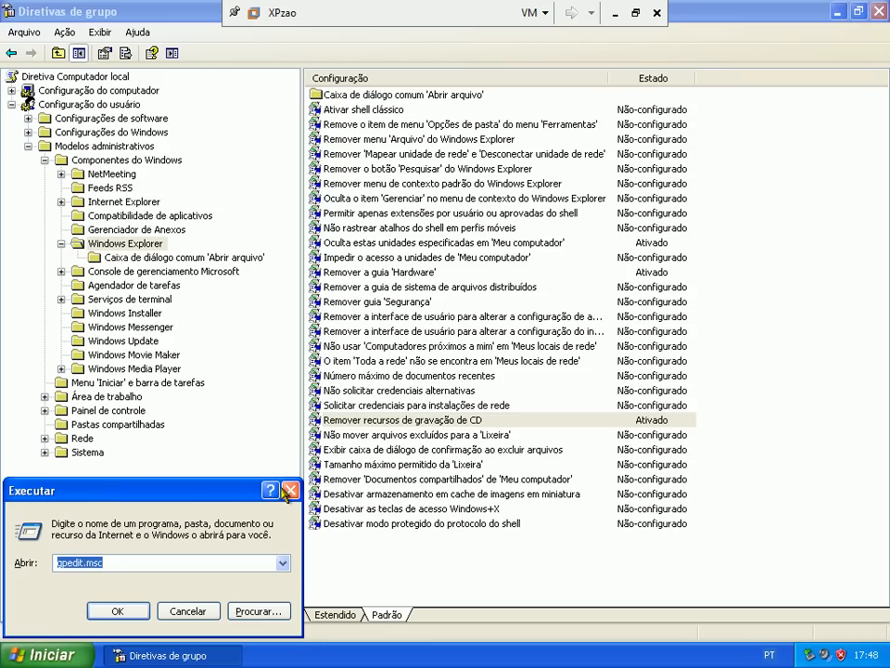
pyautogui.click(289, 491)
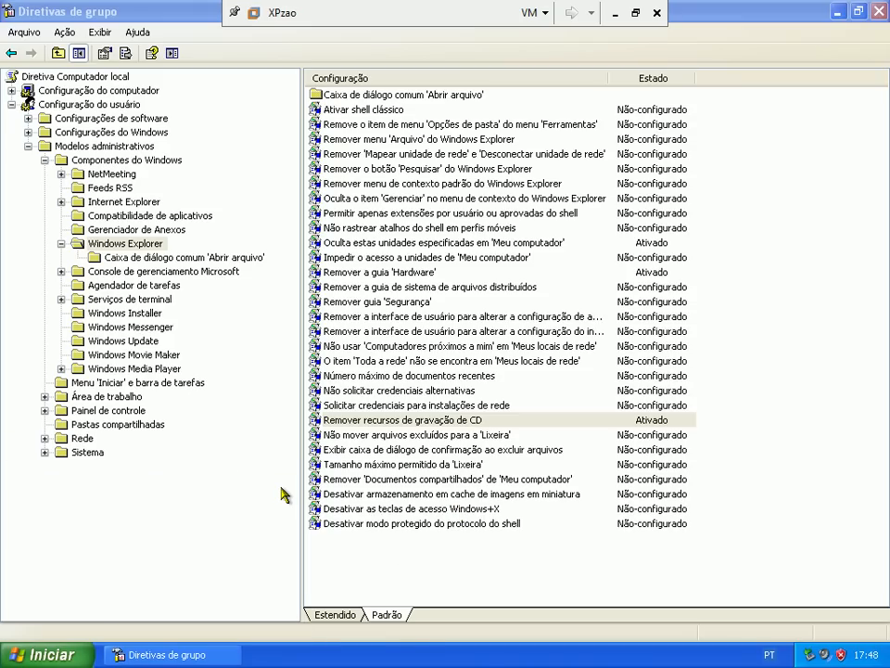
pyautogui.press('super+e')
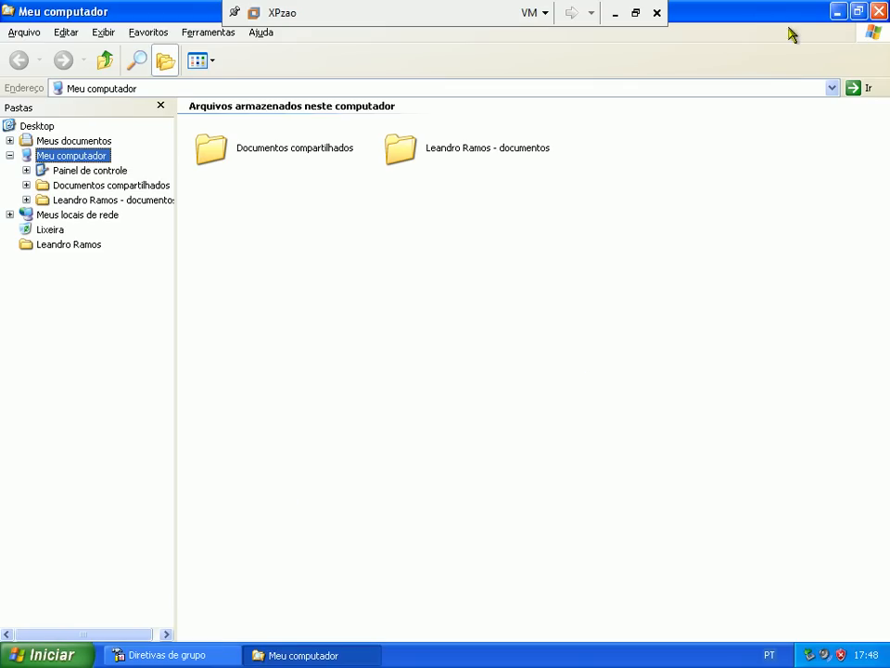
pyautogui.click(877, 11)
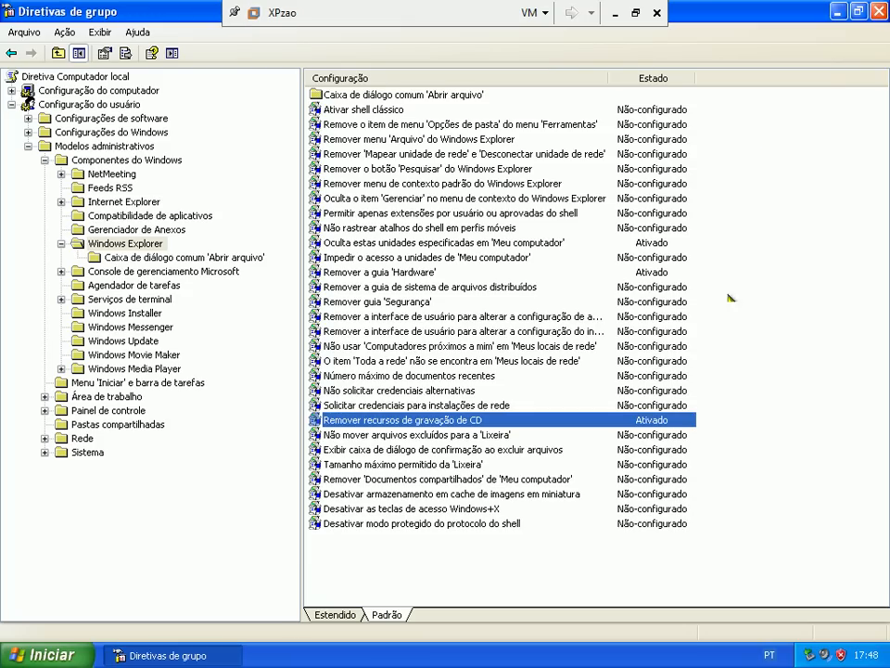
# Step: Read the explanation of the policy 'Desativar as teclas de acesso Windows+X' and set it to Ativado
pyautogui.click(454, 509)
pyautogui.doubleClick(454, 509)
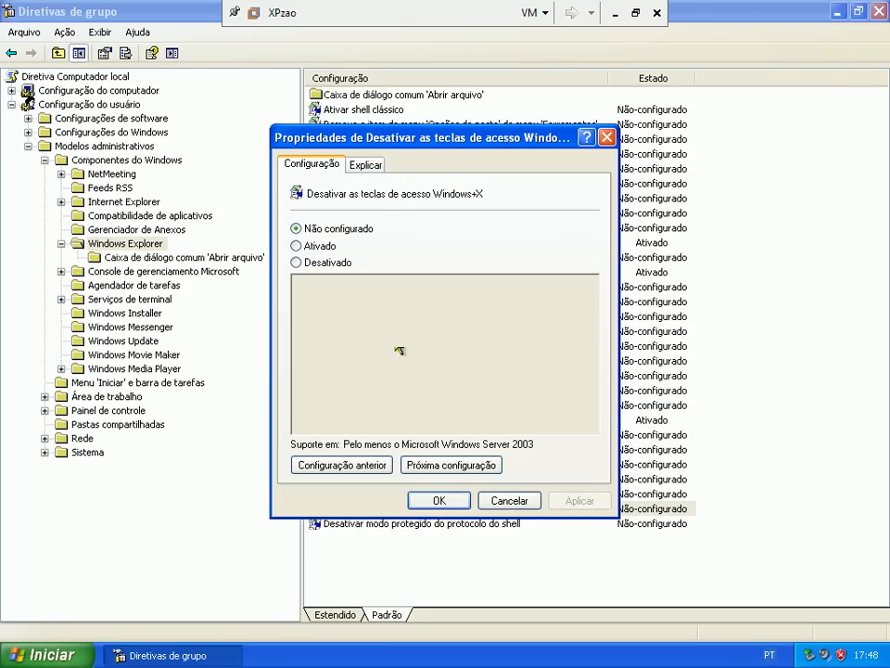
pyautogui.click(368, 166)
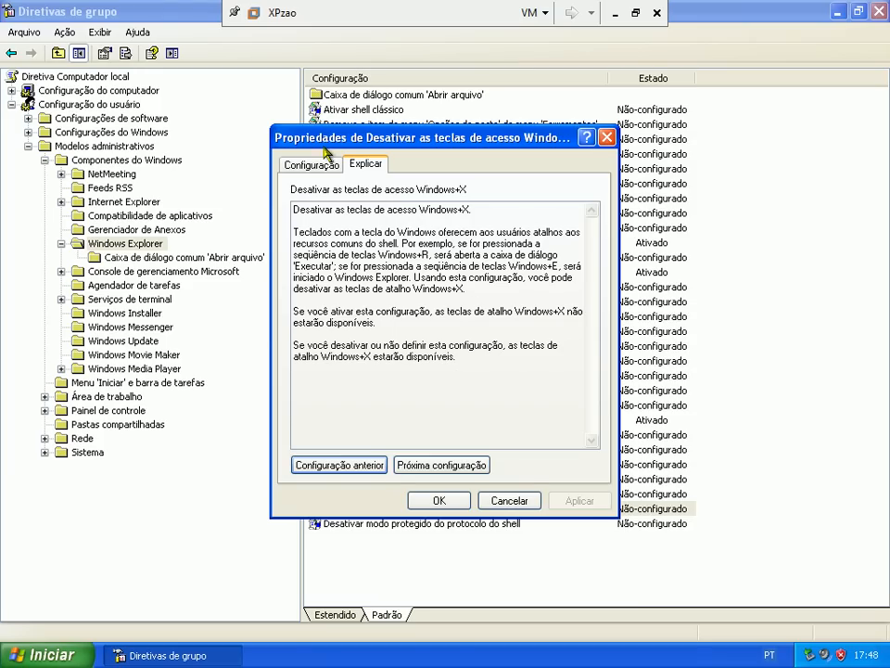
pyautogui.click(322, 165)
pyautogui.click(330, 247)
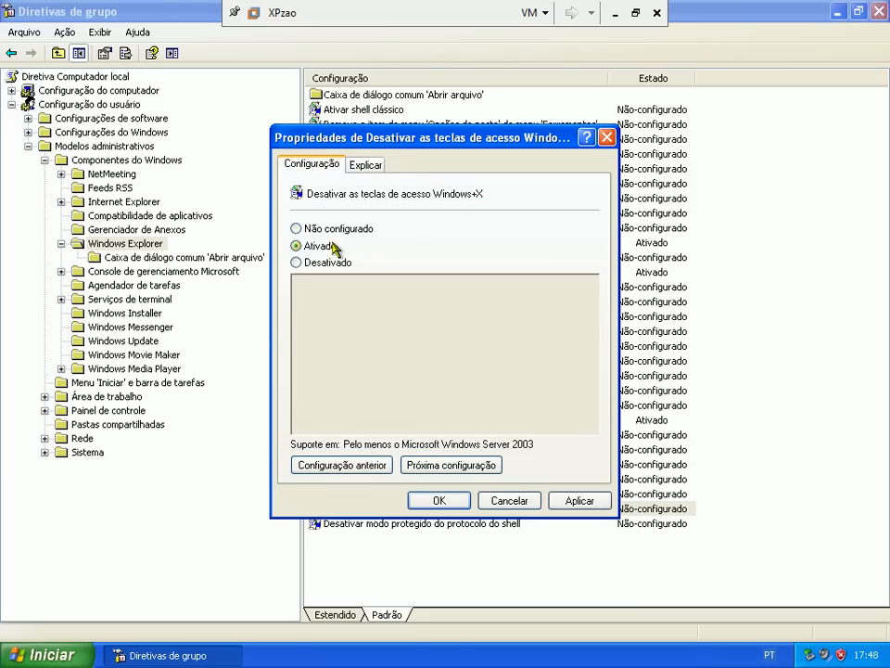
pyautogui.click(440, 500)
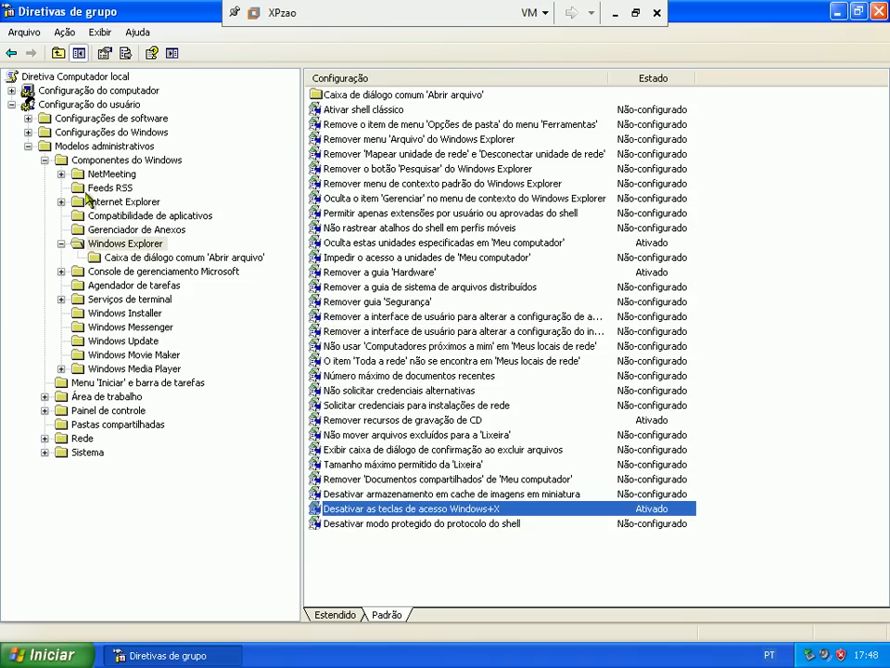
# Step: Collapse the Windows Explorer folder and set 'Impedir origem de mídia removível para qualquer instalação' in the Windows Installer folder to Ativado
pyautogui.click(61, 243)
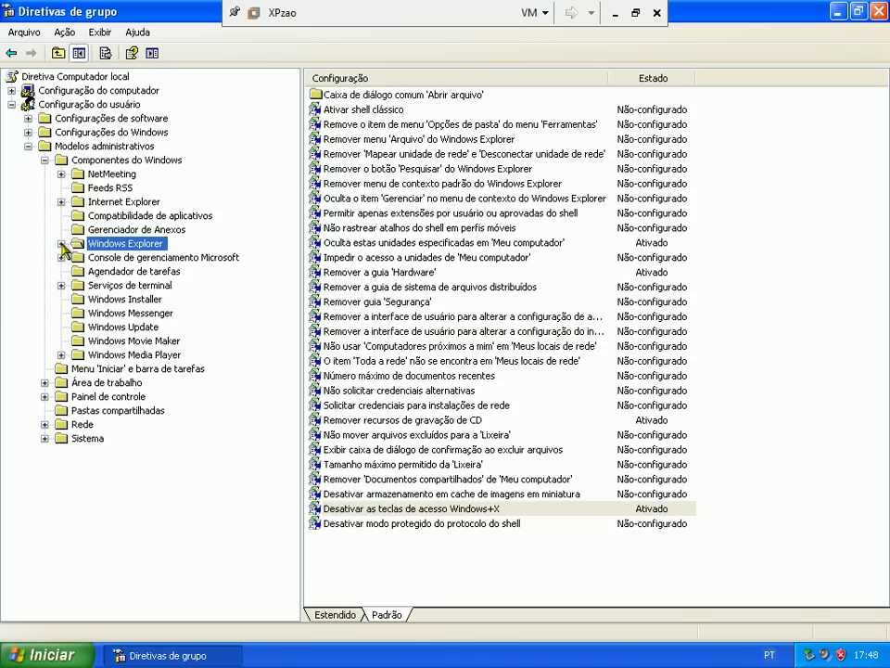
pyautogui.click(129, 300)
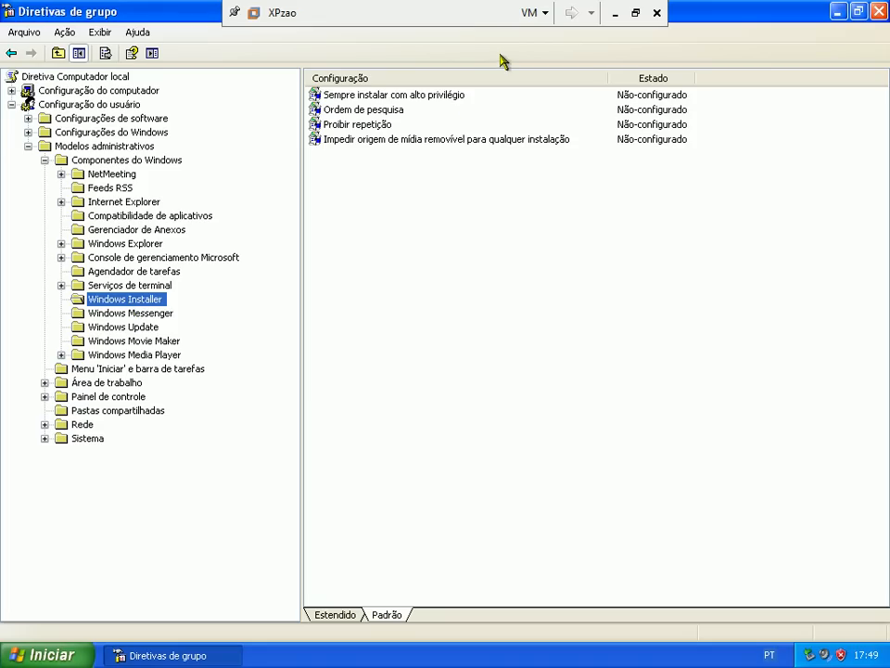
pyautogui.click(409, 146)
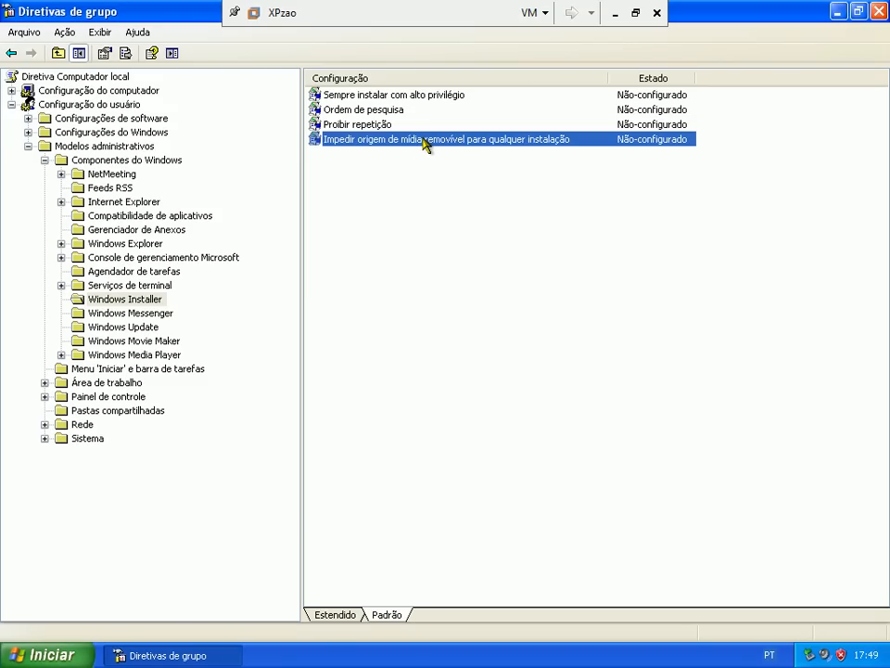
pyautogui.doubleClick(425, 144)
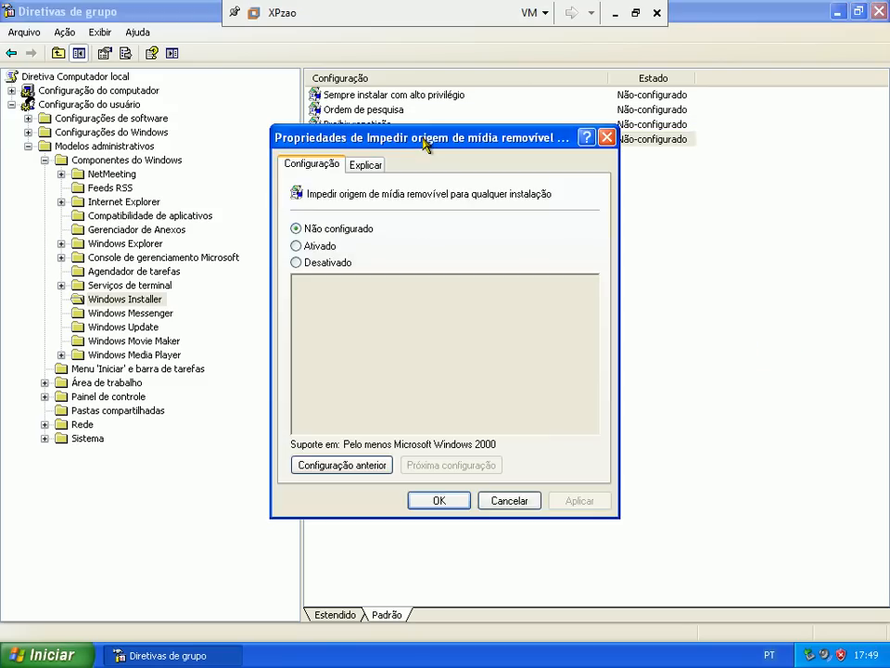
pyautogui.click(306, 248)
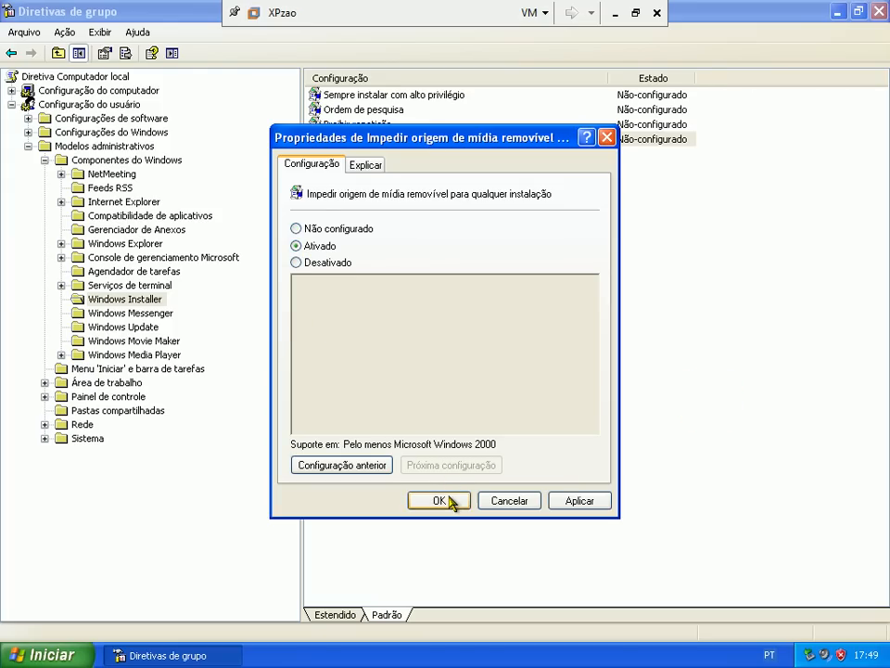
pyautogui.click(451, 501)
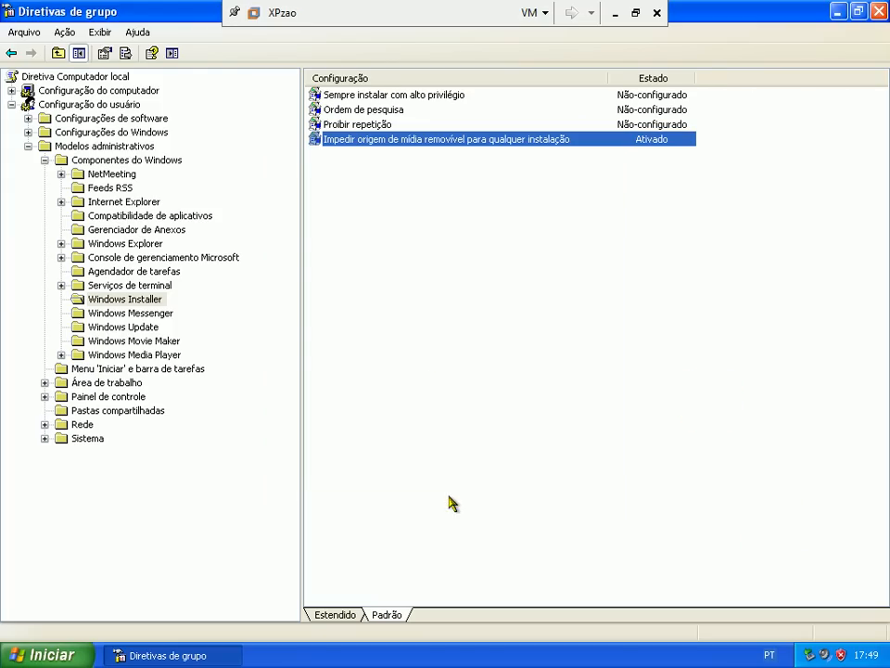
# Step: Read the explanation of the Windows Installer policy 'Sempre instalar com alto privilégio' and set it to Ativado
pyautogui.doubleClick(395, 96)
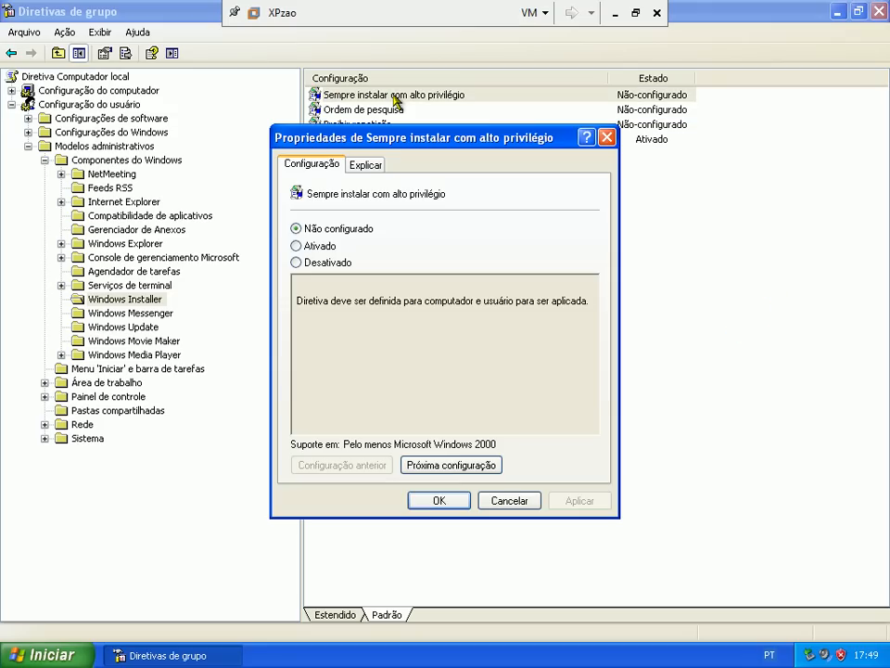
pyautogui.click(367, 165)
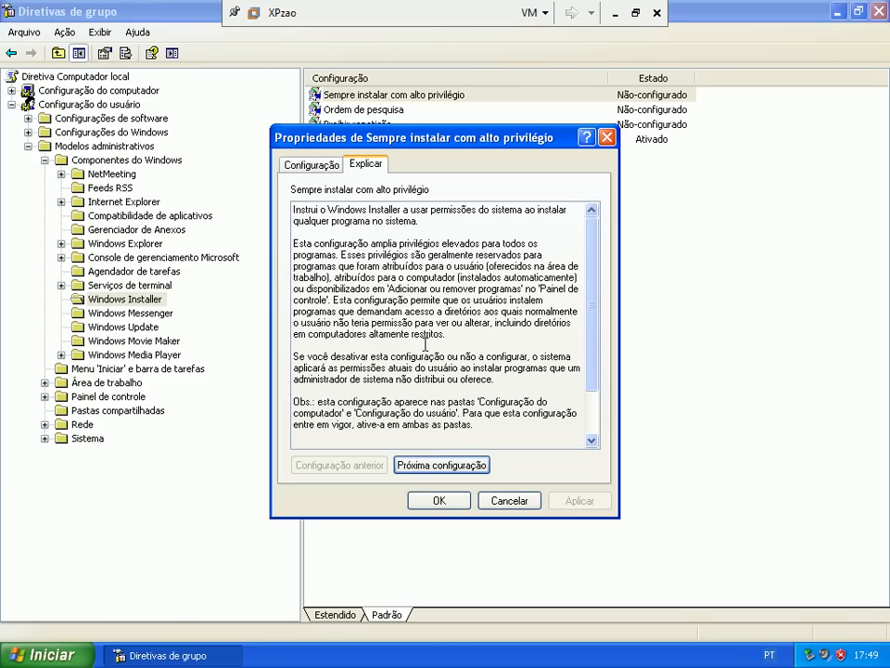
pyautogui.click(311, 165)
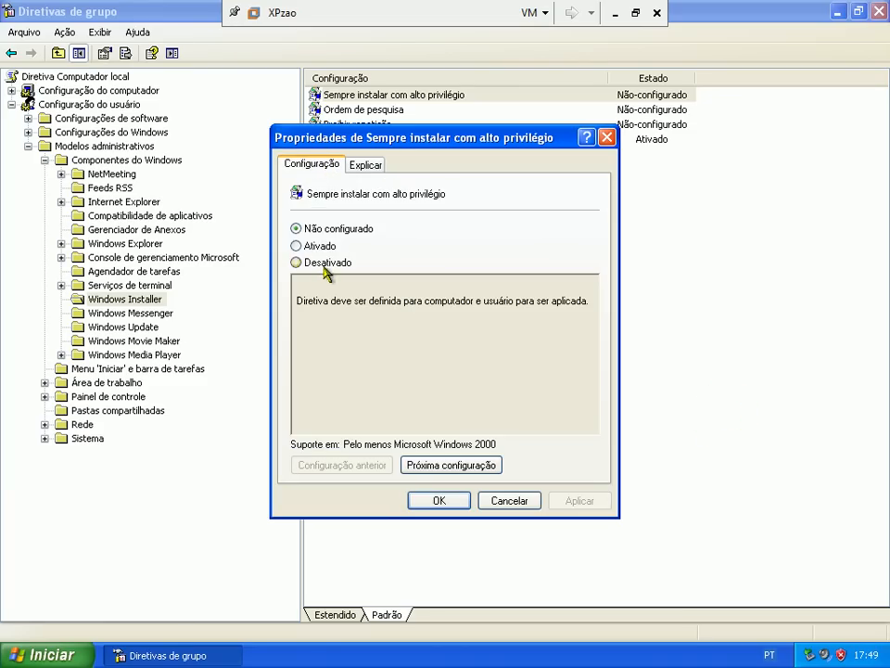
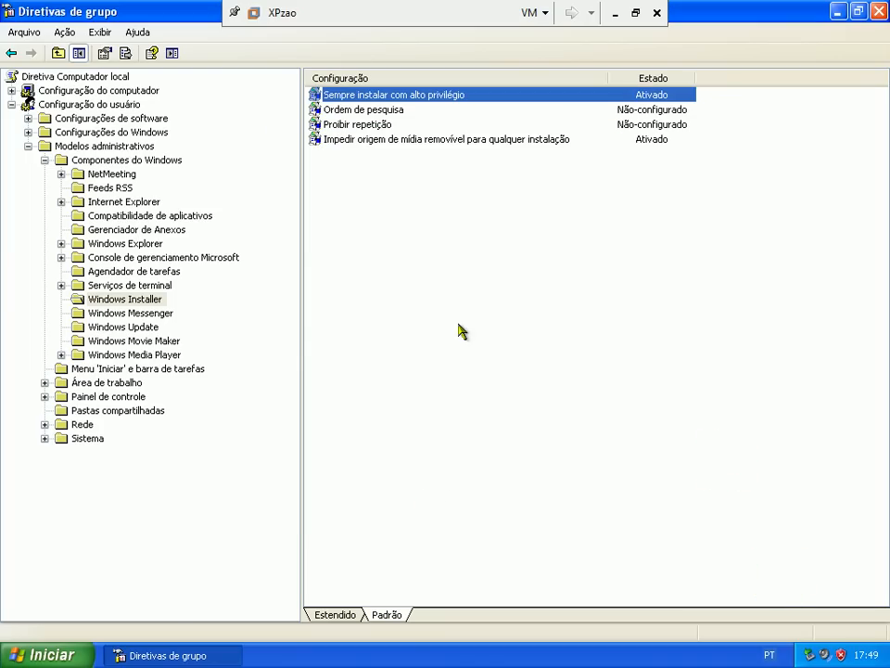
# Step: In the Windows Messenger folder, set 'Não permitir a execução do Windows Messenger' and 'Não iniciar o Windows Messenger automaticamente' to Ativado
pyautogui.click(162, 318)
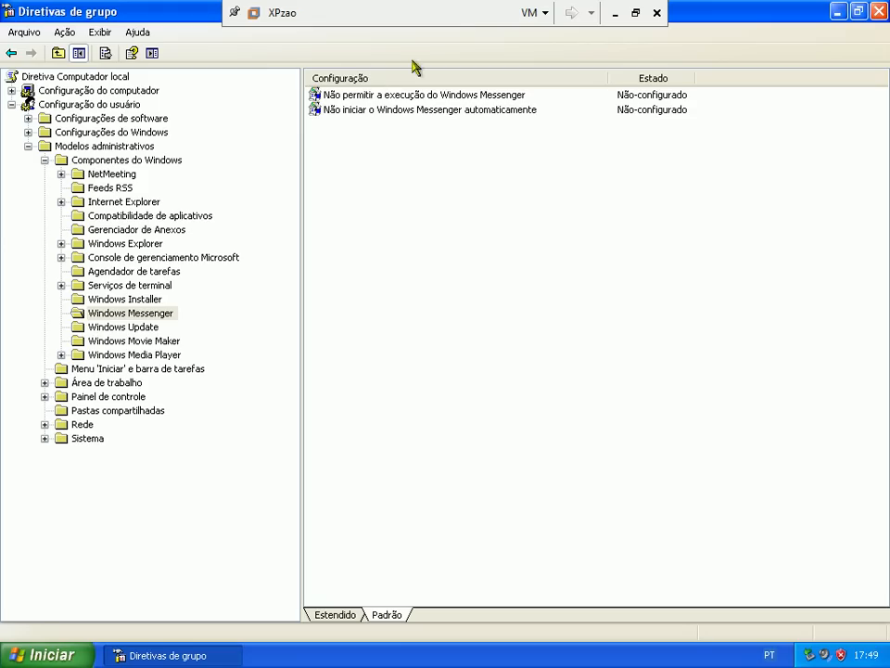
pyautogui.doubleClick(412, 96)
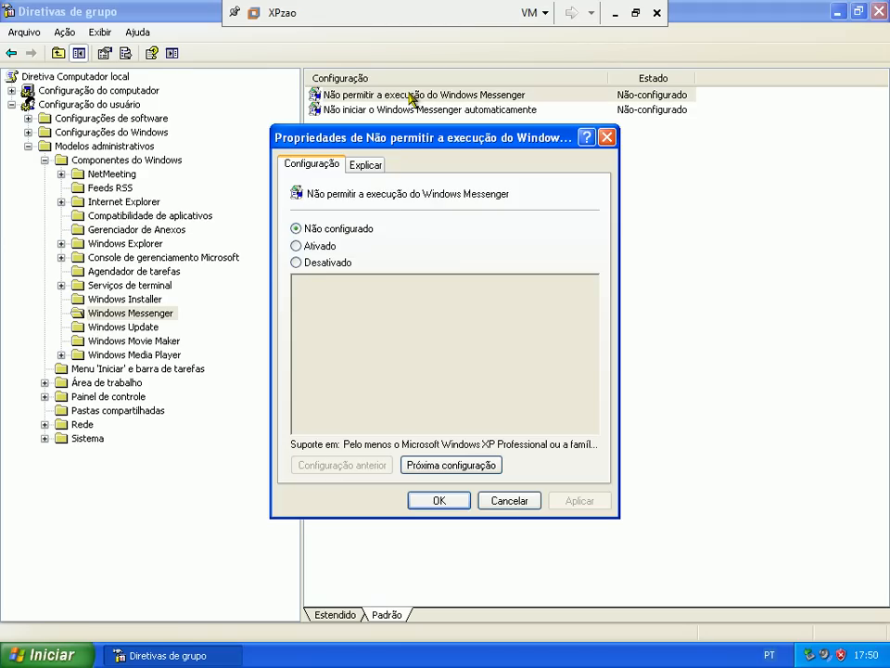
pyautogui.click(328, 248)
pyautogui.click(440, 501)
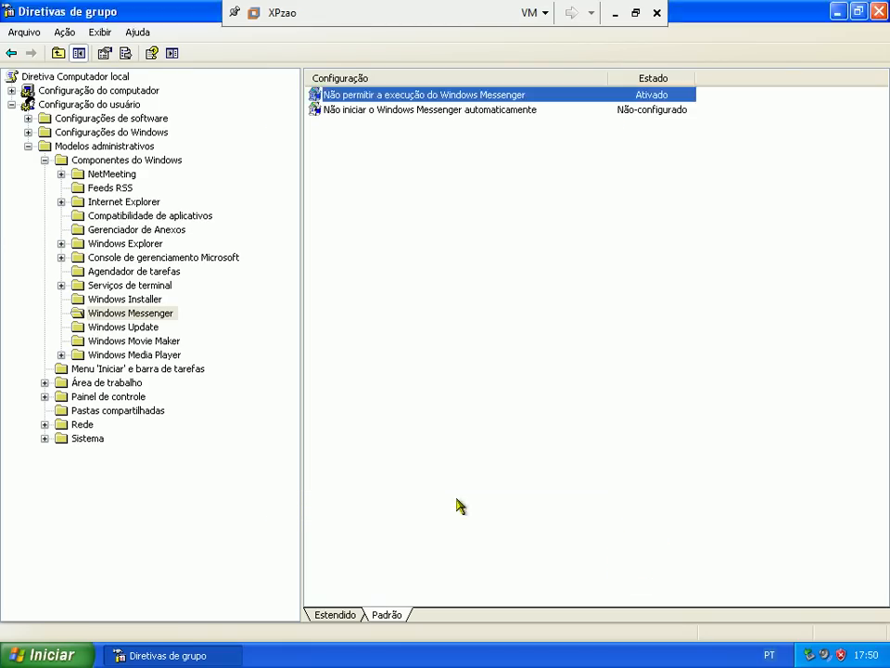
pyautogui.doubleClick(432, 110)
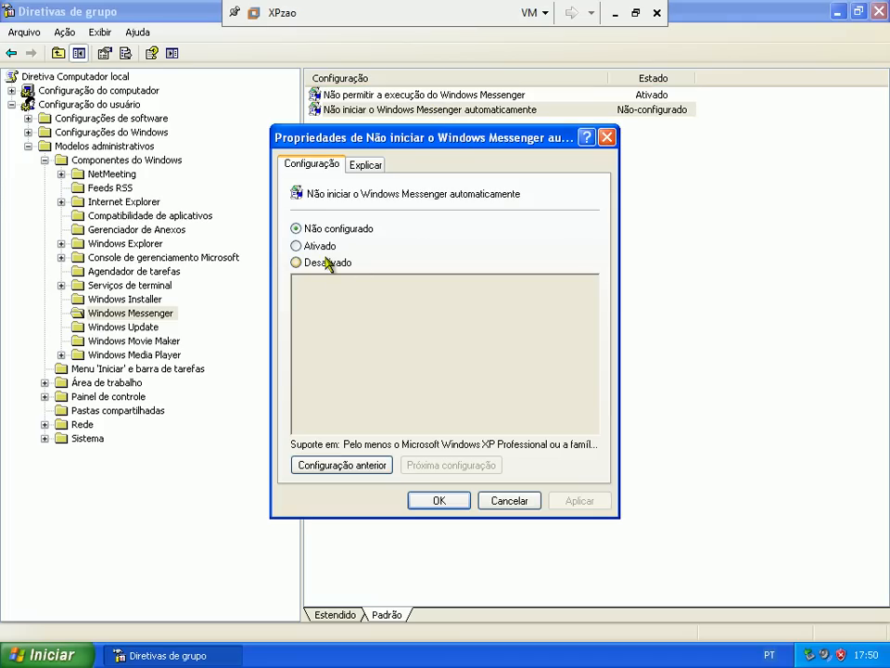
pyautogui.click(328, 246)
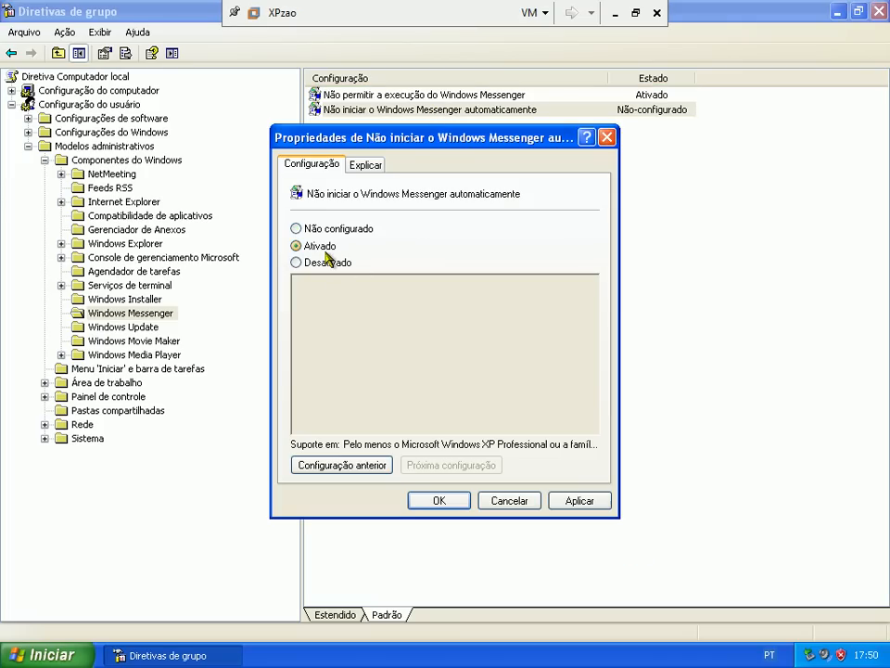
pyautogui.click(440, 501)
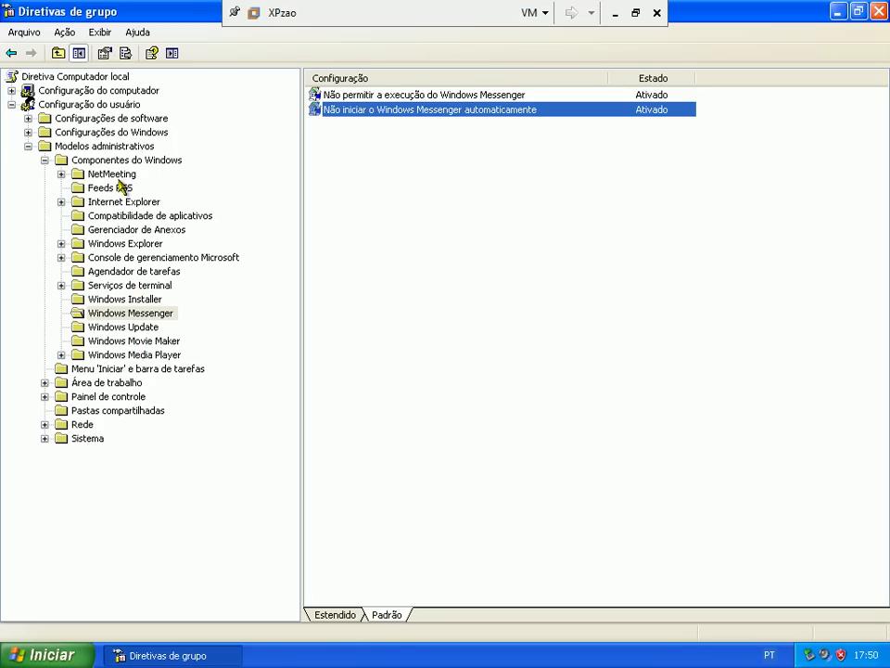
# Step: Collapse Componentes do Windows and set 'Remover 'Conexões de rede' do menu 'Iniciar'' in the Menu 'Iniciar' e barra de tarefas folder to Ativado
pyautogui.click(46, 162)
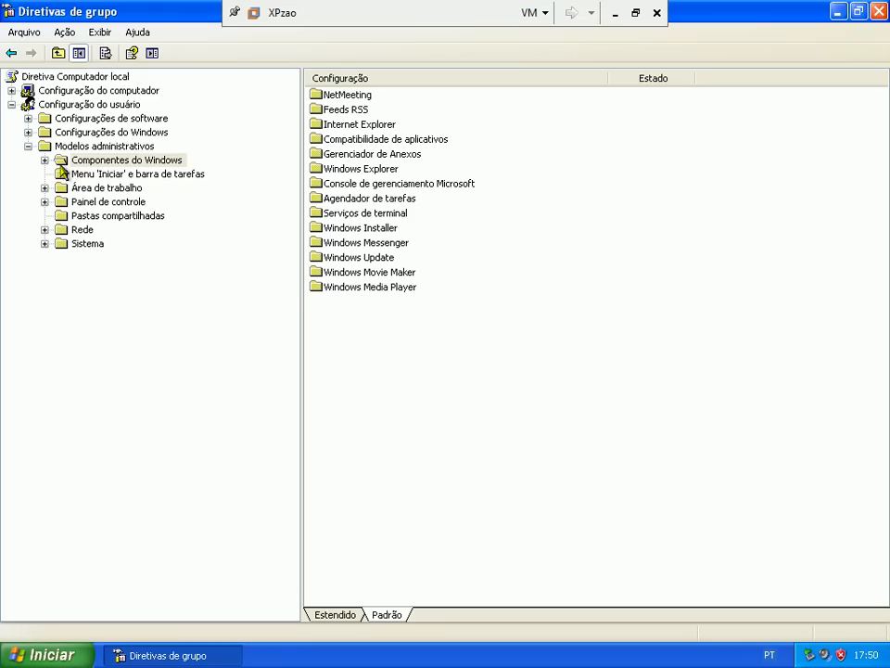
pyautogui.click(79, 175)
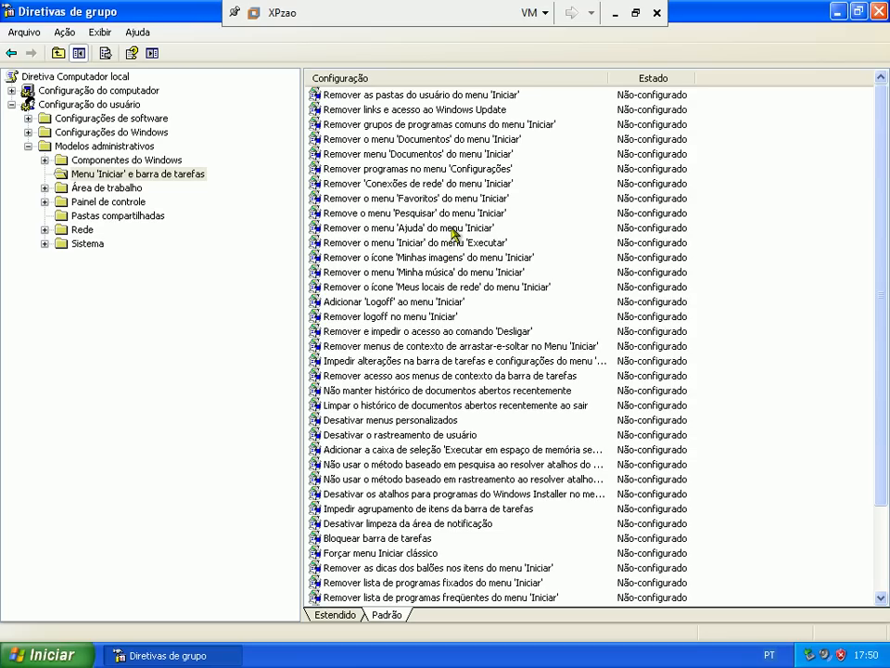
pyautogui.click(393, 173)
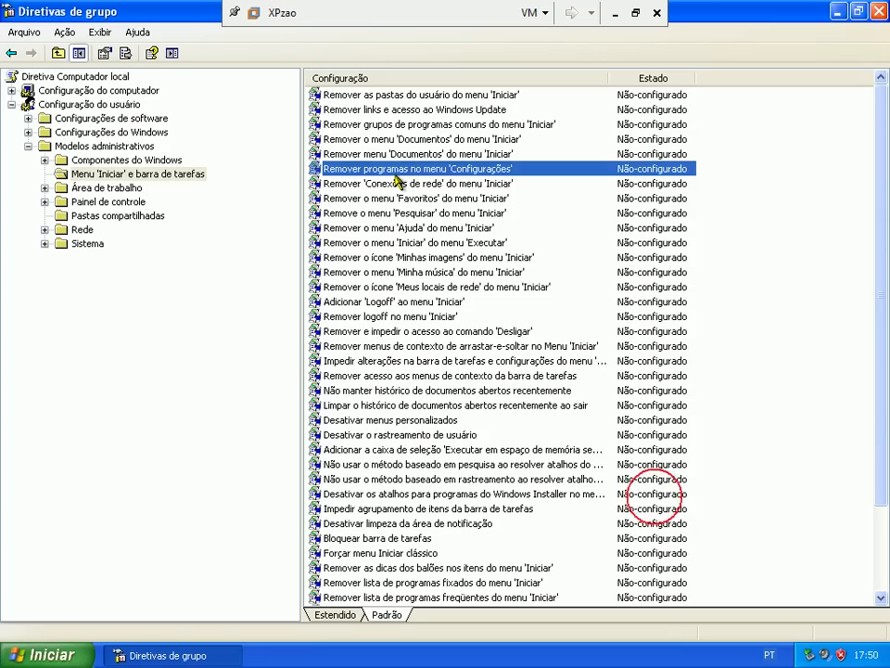
pyautogui.doubleClick(393, 185)
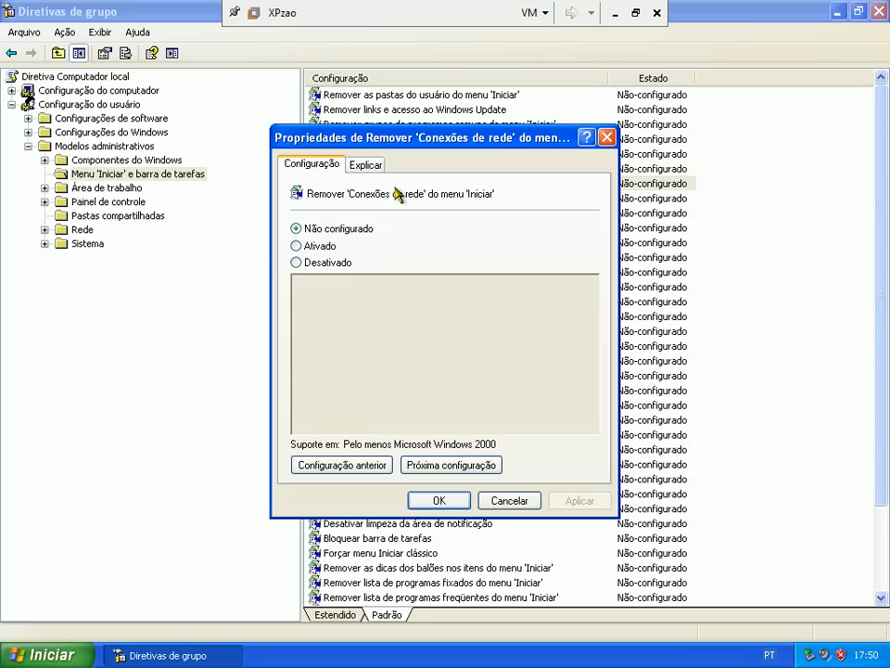
pyautogui.click(334, 250)
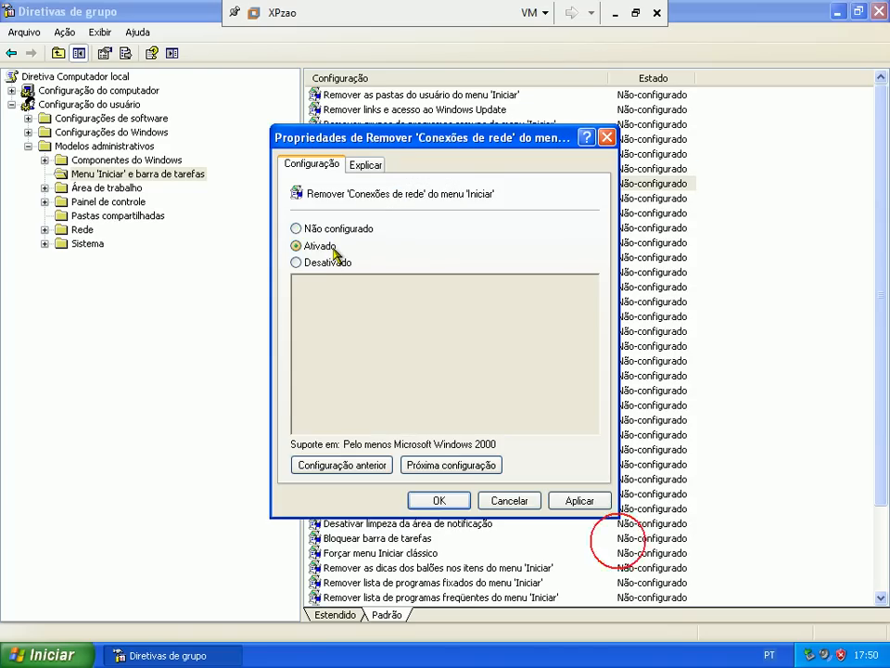
pyautogui.click(421, 501)
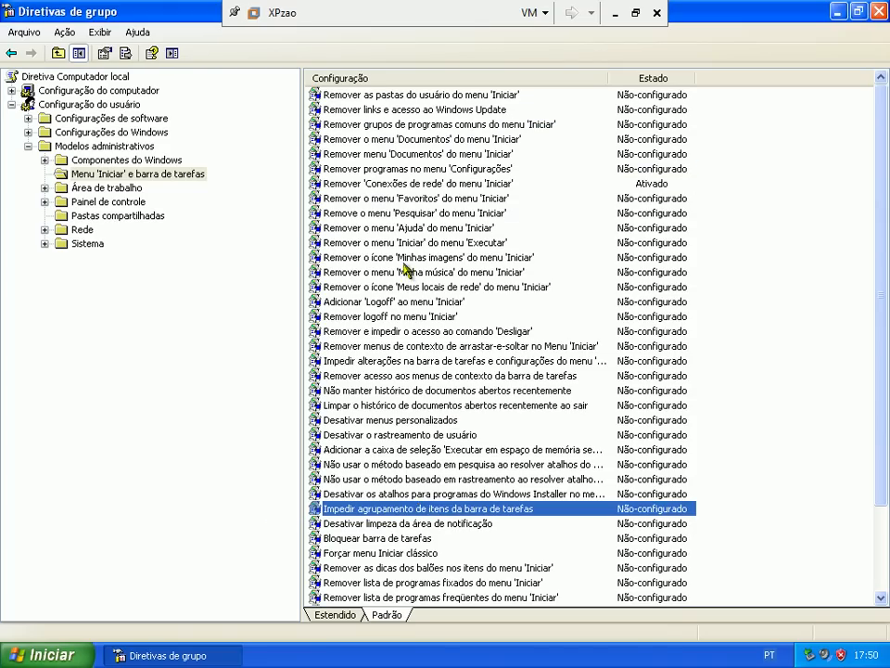
# Step: Set the Start menu policies that remove the 'Pesquisar' menu and the 'Minha música' menu to Ativado
pyautogui.click(423, 215)
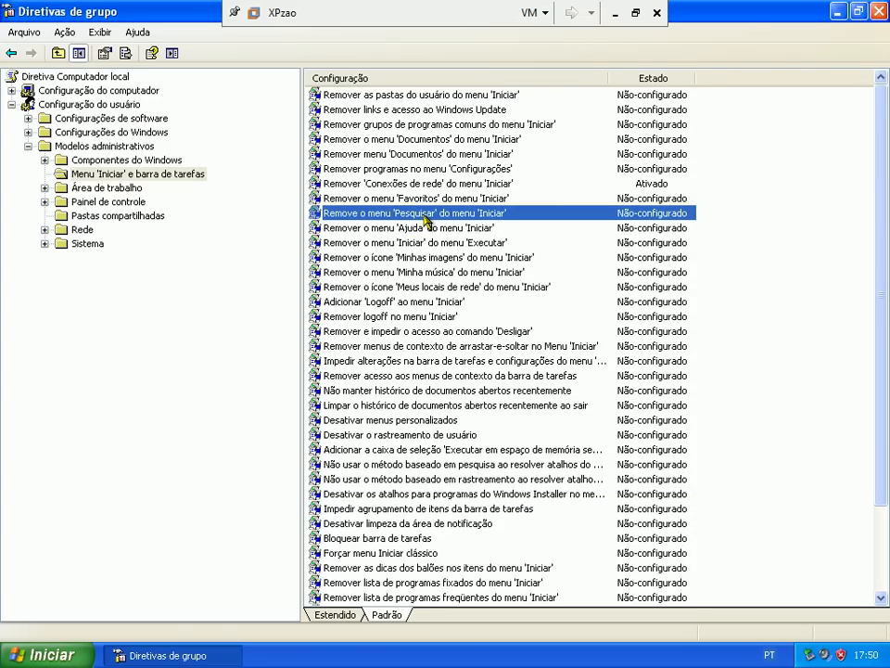
pyautogui.doubleClick(424, 219)
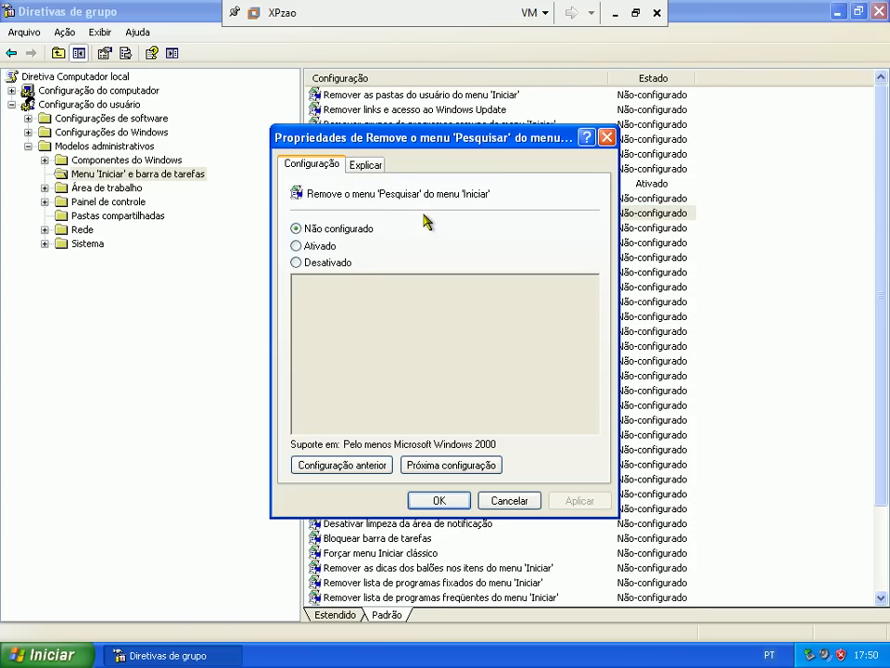
pyautogui.click(339, 248)
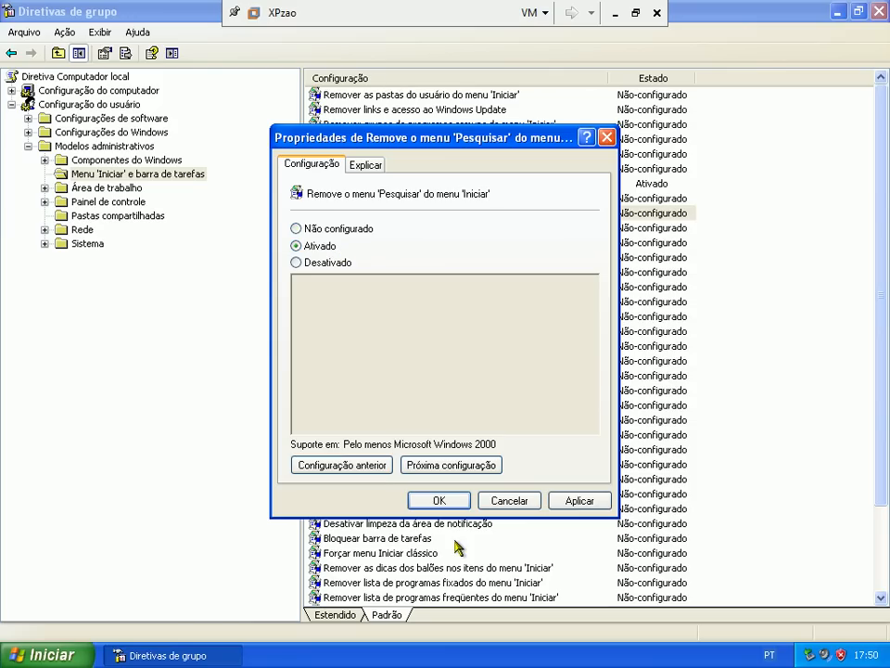
pyautogui.click(440, 500)
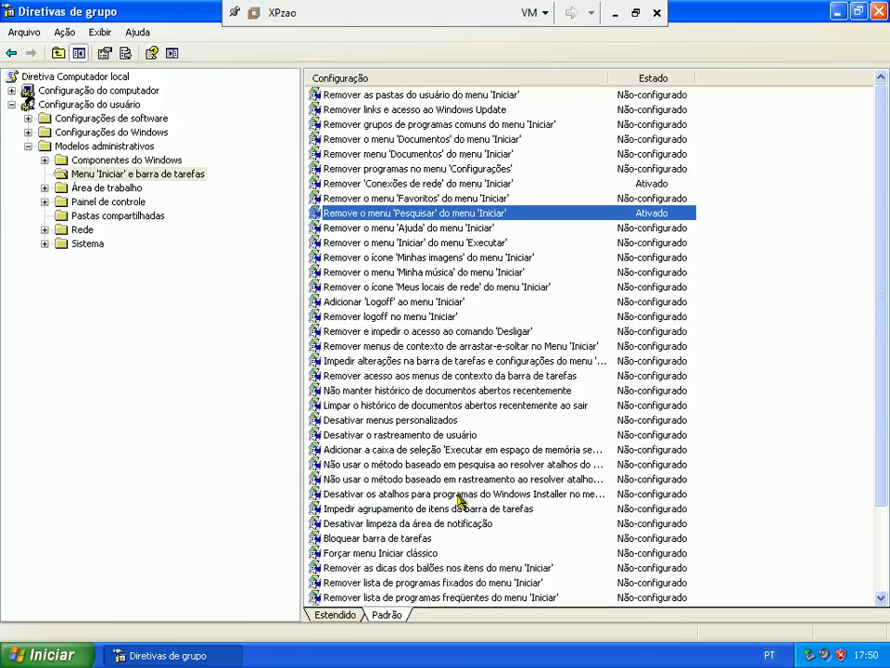
pyautogui.click(456, 275)
pyautogui.doubleClick(456, 275)
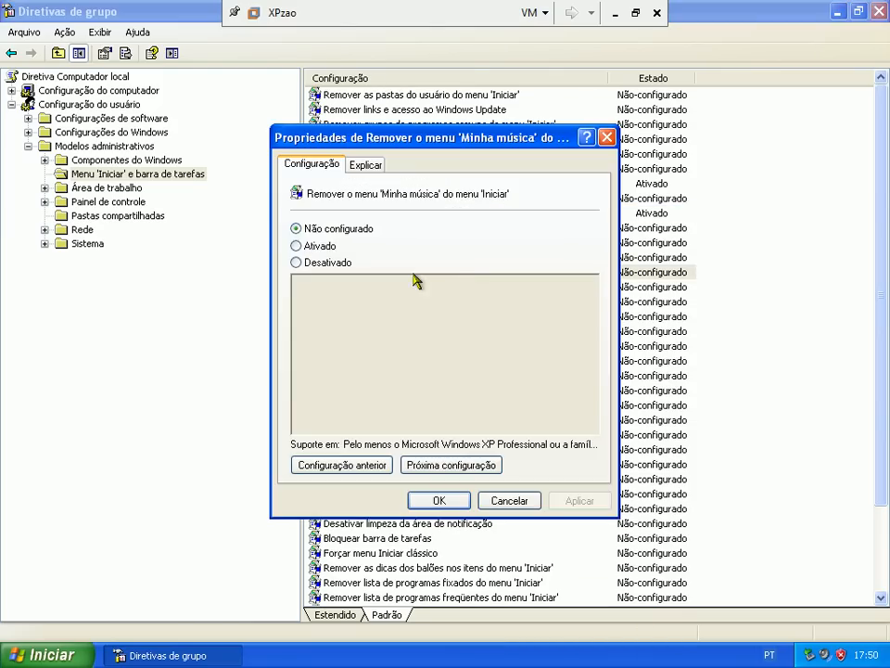
pyautogui.click(339, 248)
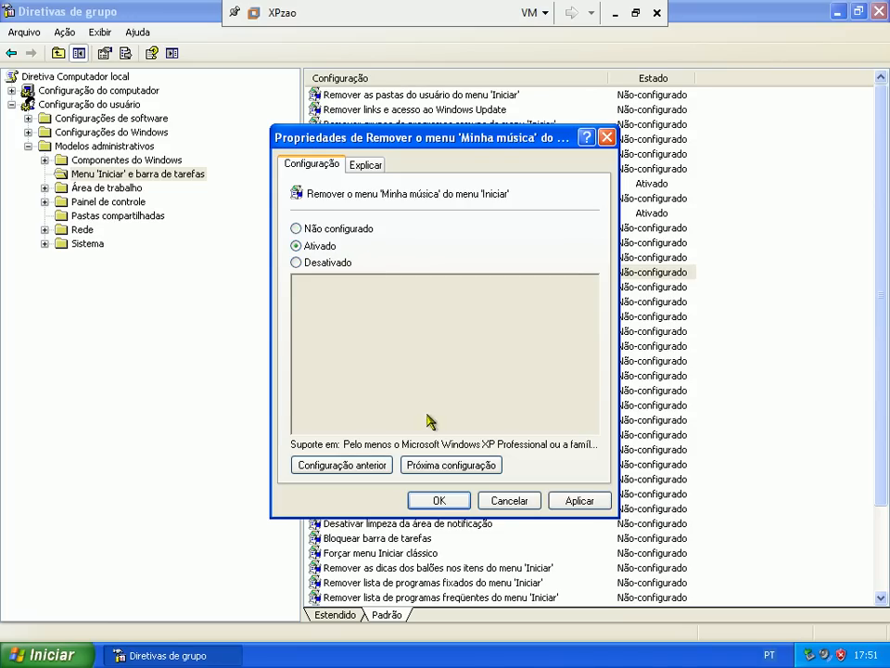
pyautogui.click(441, 501)
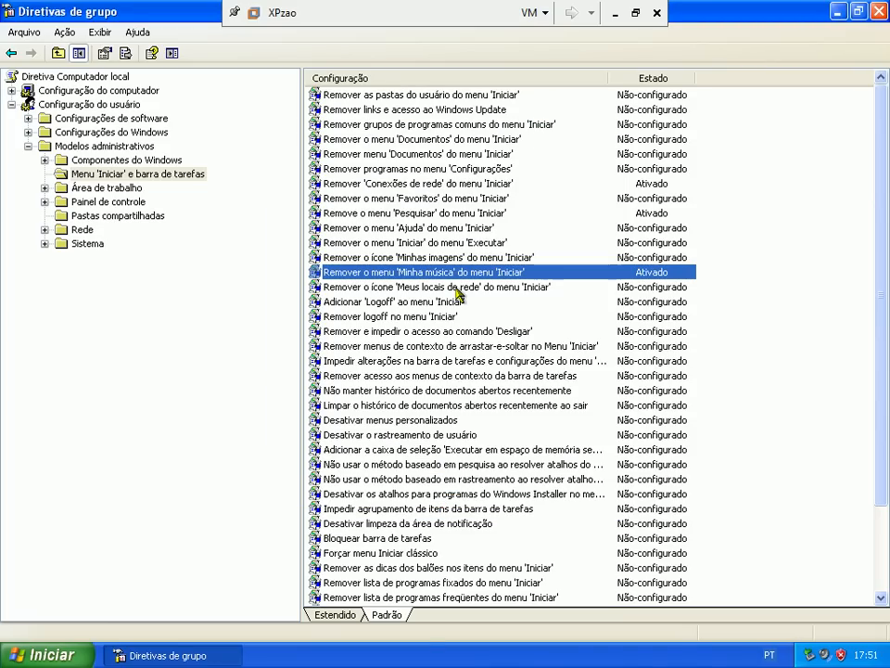
# Step: Set 'Remover e impedir o acesso ao comando 'Desligar'' and 'Remover menus de contexto de arrastar-e-soltar no Menu 'Iniciar'' to Ativado
pyautogui.click(447, 334)
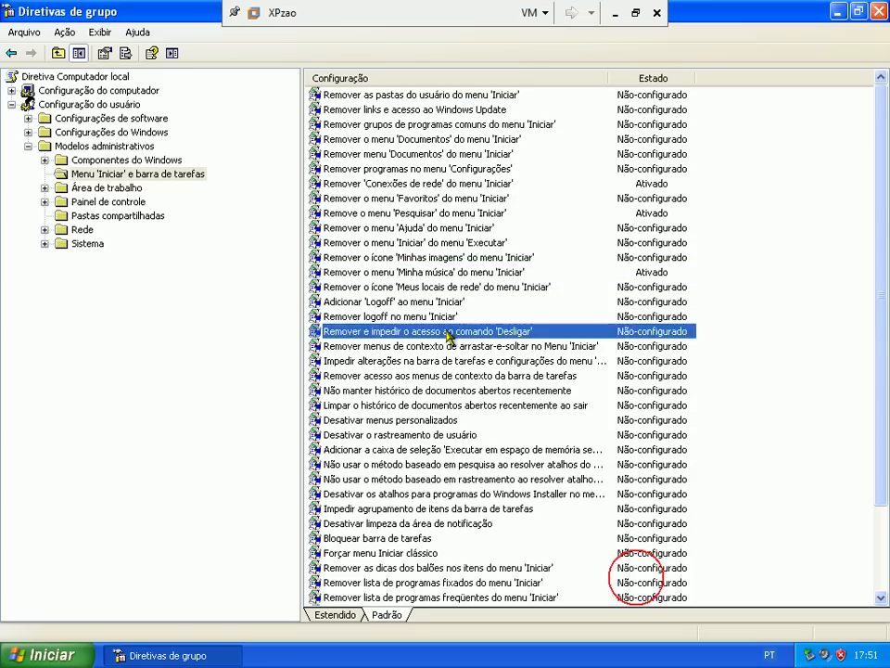
pyautogui.doubleClick(447, 333)
pyautogui.click(327, 247)
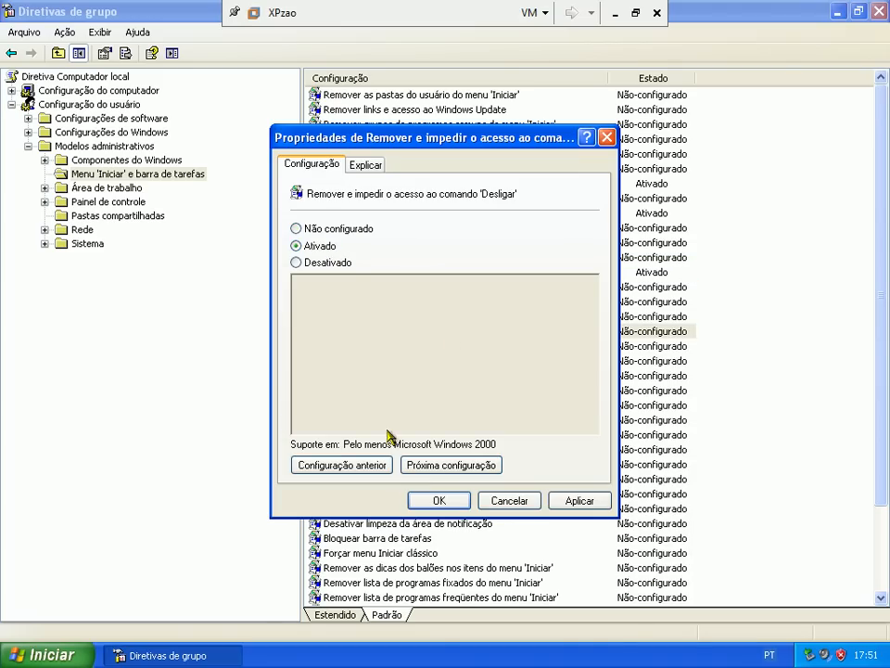
pyautogui.click(432, 502)
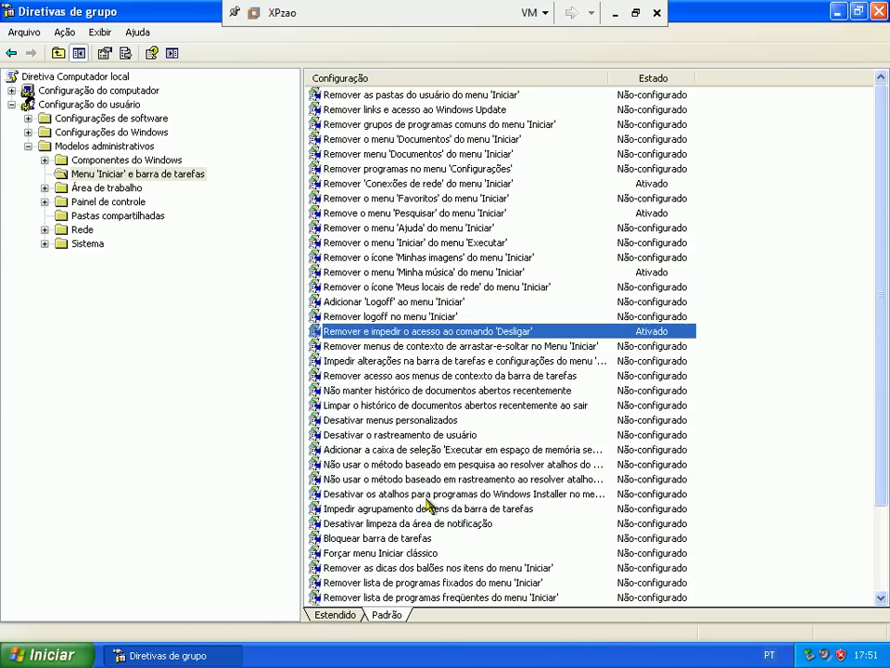
pyautogui.doubleClick(450, 347)
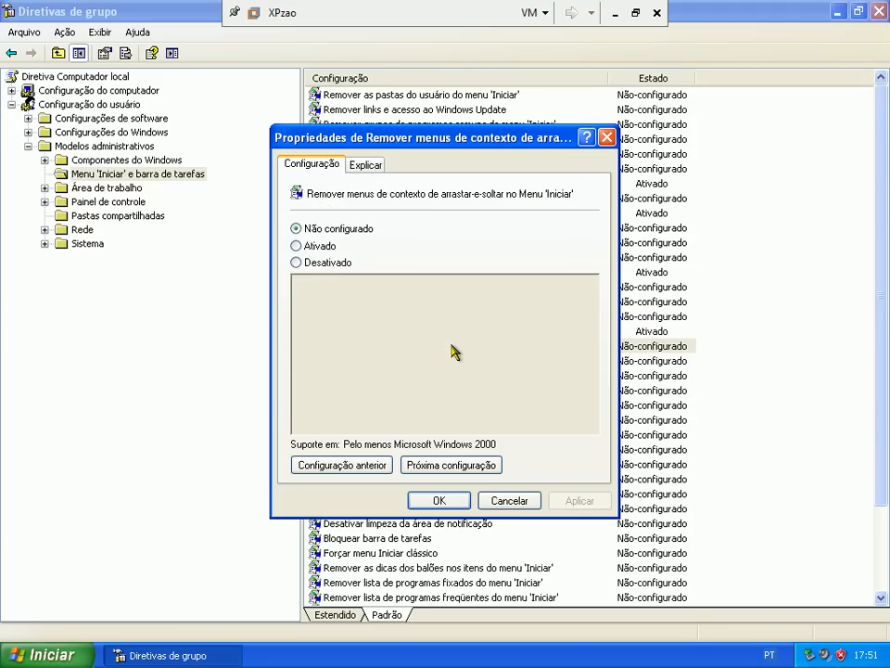
pyautogui.click(340, 247)
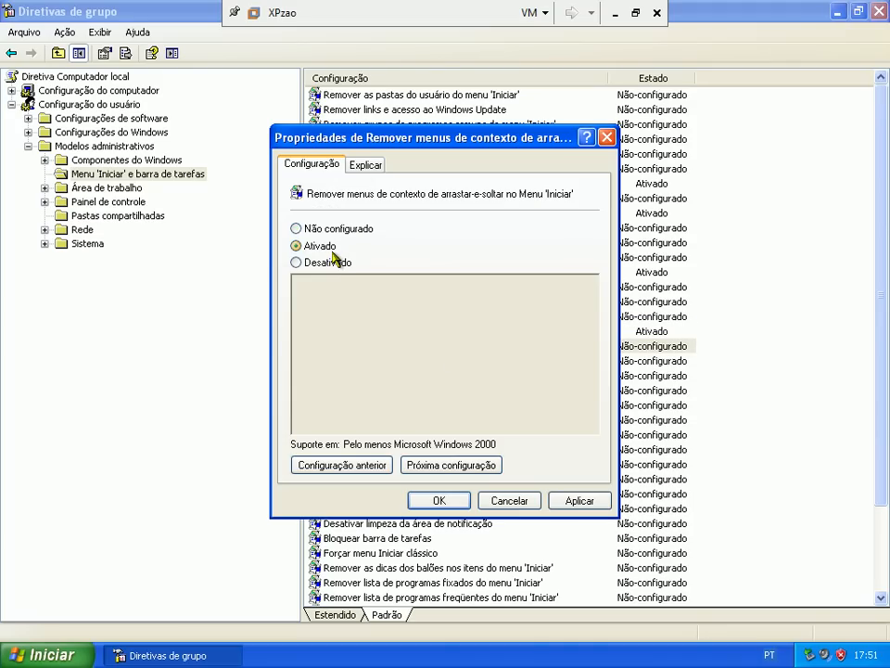
pyautogui.click(434, 502)
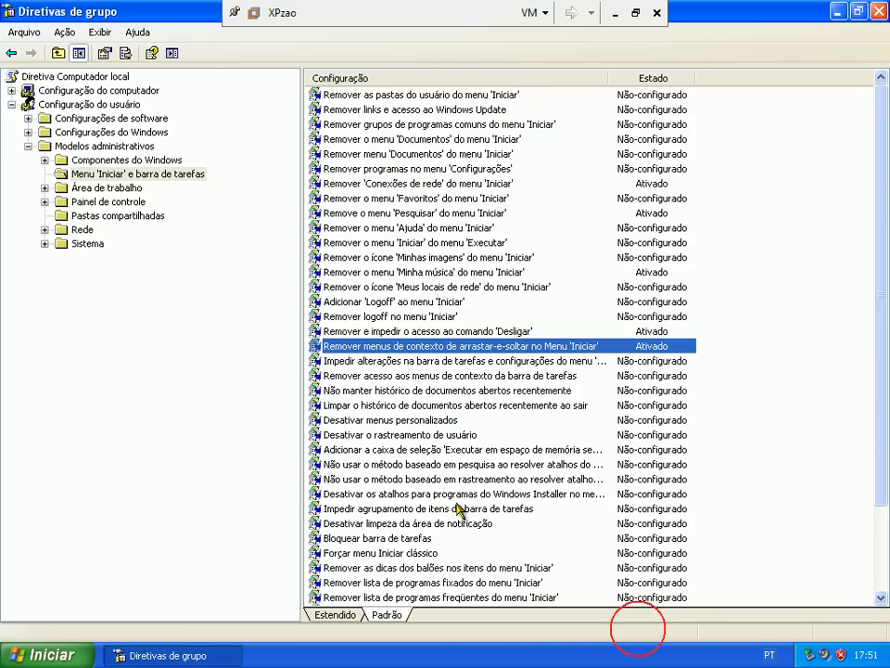
# Step: Set the policies 'Remover acesso aos menus de contexto da barra de tarefas' and 'Forçar menu Iniciar clássico' to Ativado
pyautogui.doubleClick(449, 377)
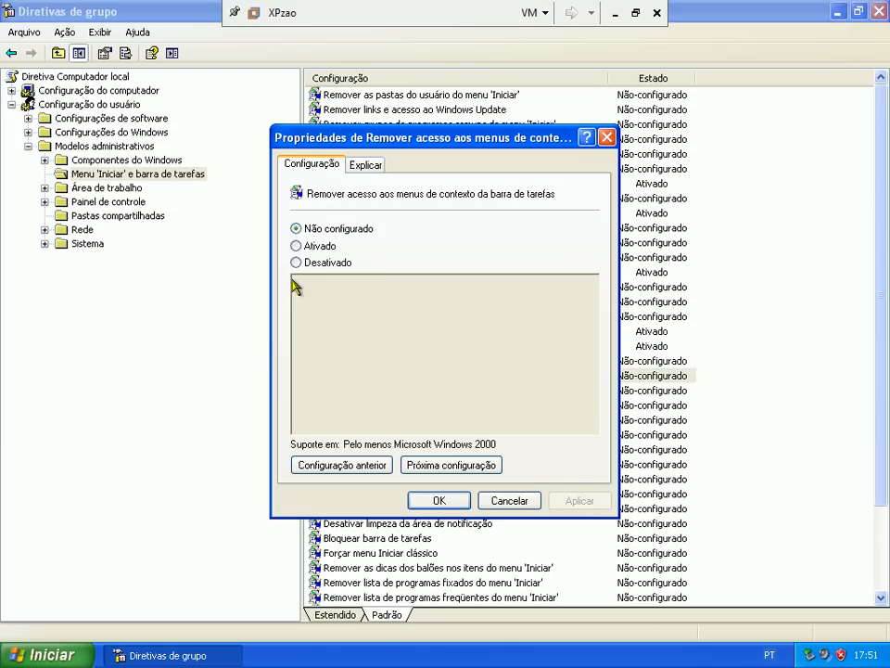
pyautogui.click(296, 246)
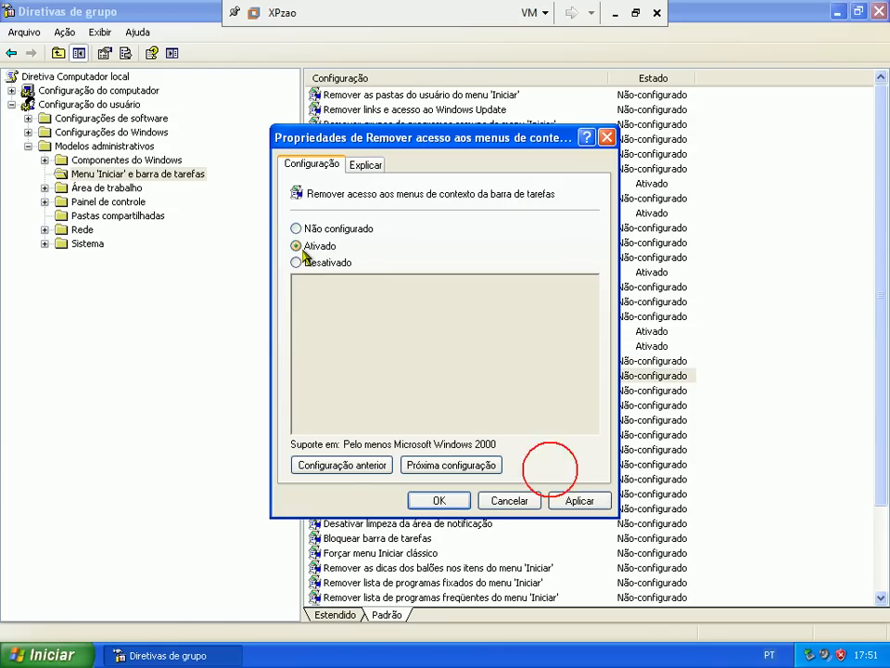
pyautogui.click(438, 501)
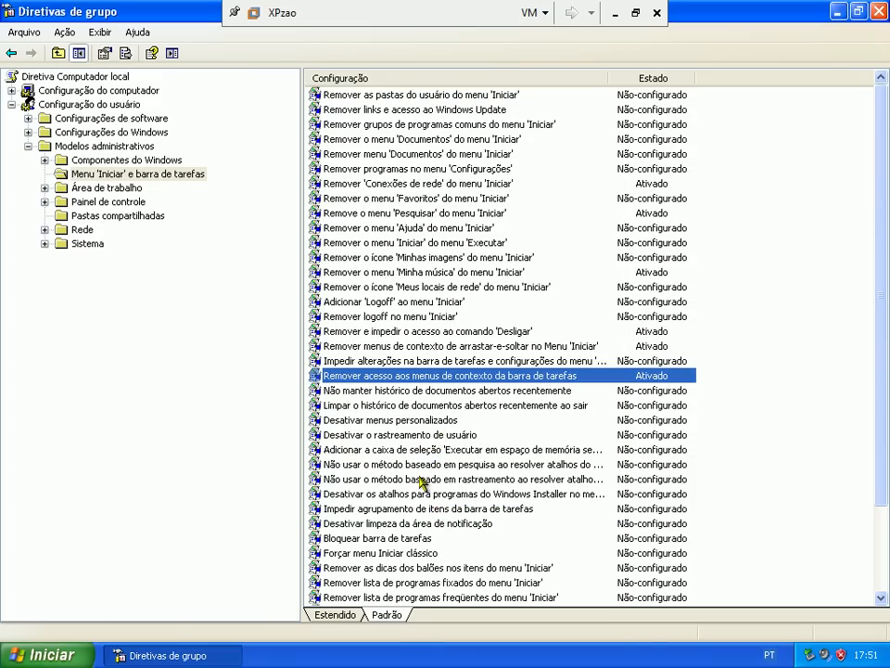
pyautogui.doubleClick(418, 553)
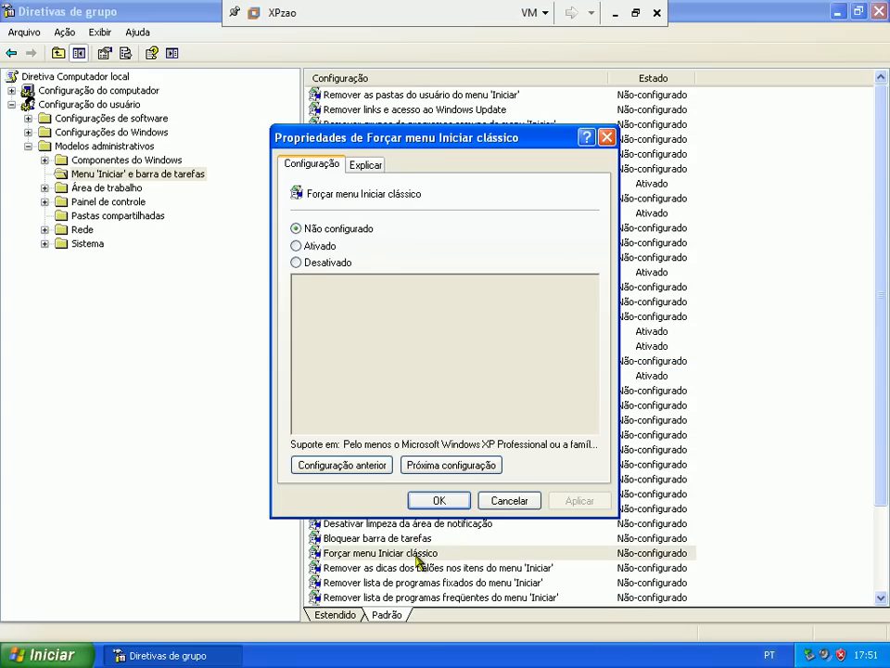
pyautogui.click(303, 246)
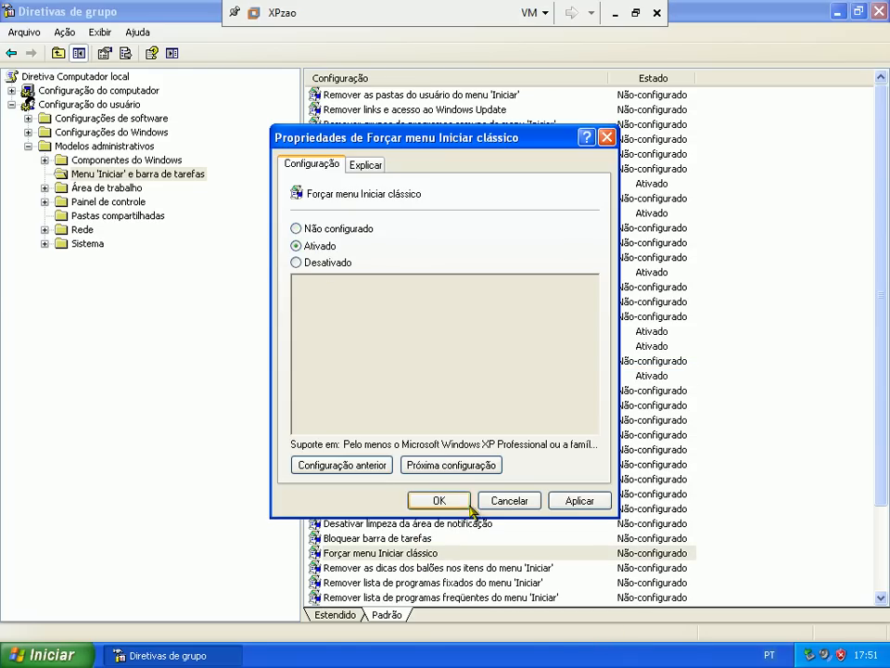
pyautogui.click(439, 500)
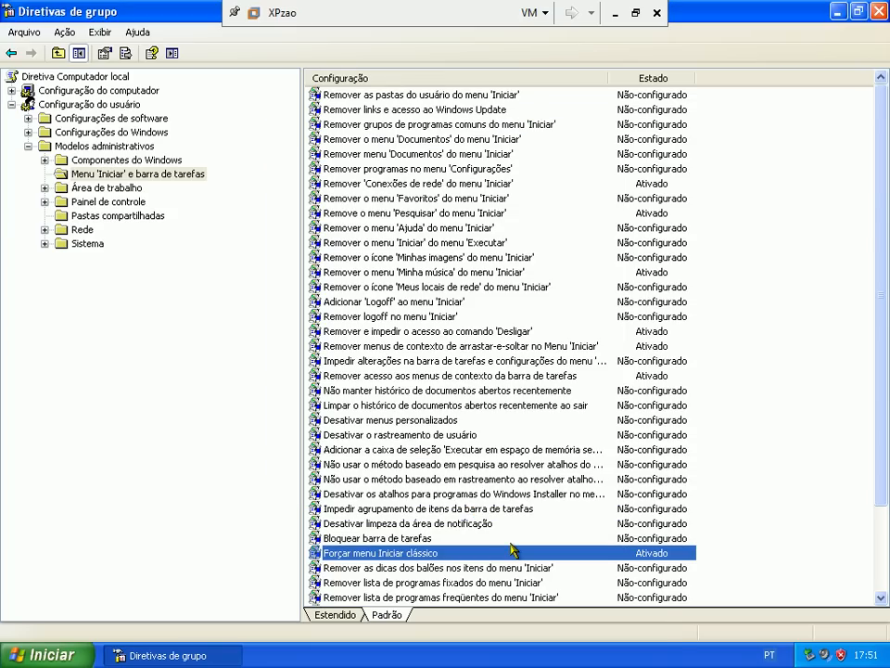
# Step: Set the policy 'Remover lista de programas freqüentes do menu 'Iniciar'' to Ativado
pyautogui.click(881, 598)
pyautogui.click(881, 598)
pyautogui.click(881, 598)
pyautogui.click(881, 598)
pyautogui.click(881, 598)
pyautogui.click(881, 598)
pyautogui.click(881, 598)
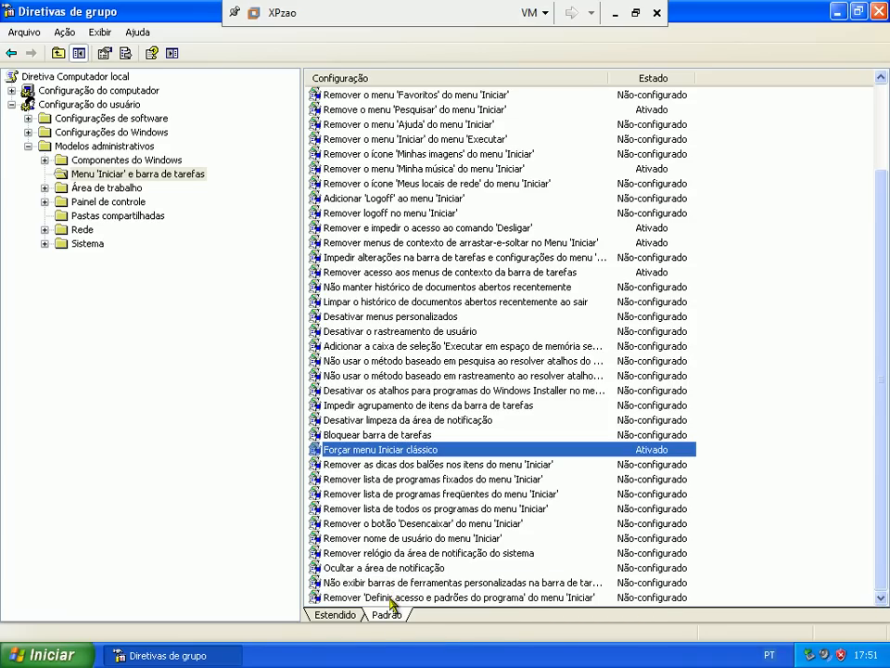
pyautogui.doubleClick(378, 495)
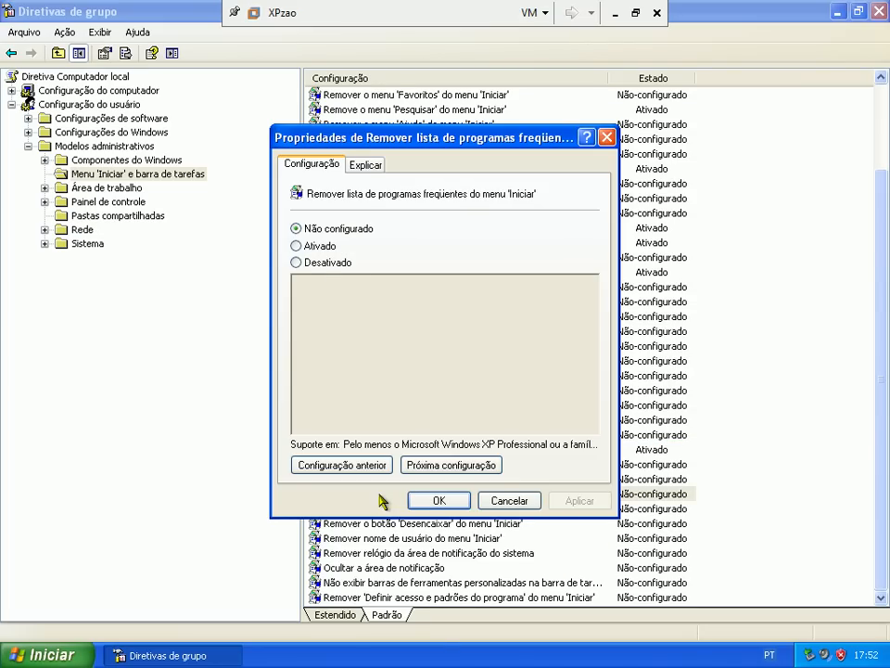
pyautogui.click(336, 246)
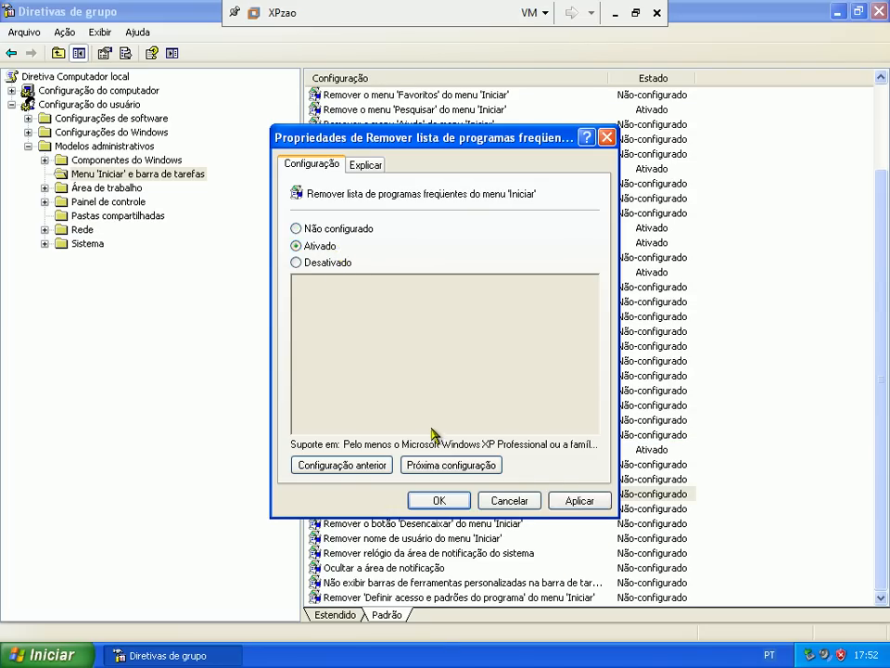
pyautogui.click(441, 497)
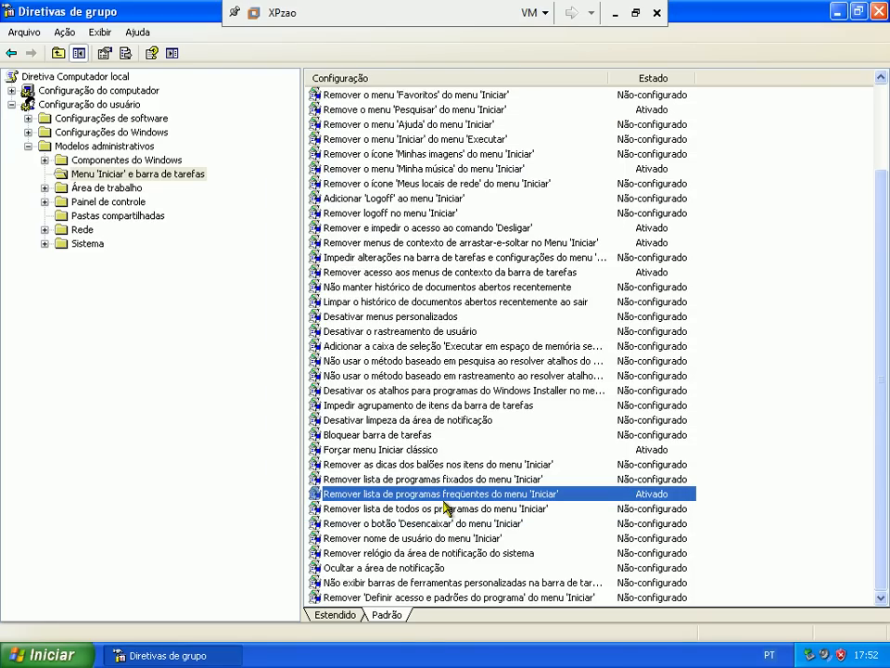
# Step: Set 'Proibir acesso ao 'Painel de controle'' in the Painel de controle folder to Ativado
pyautogui.doubleClick(113, 203)
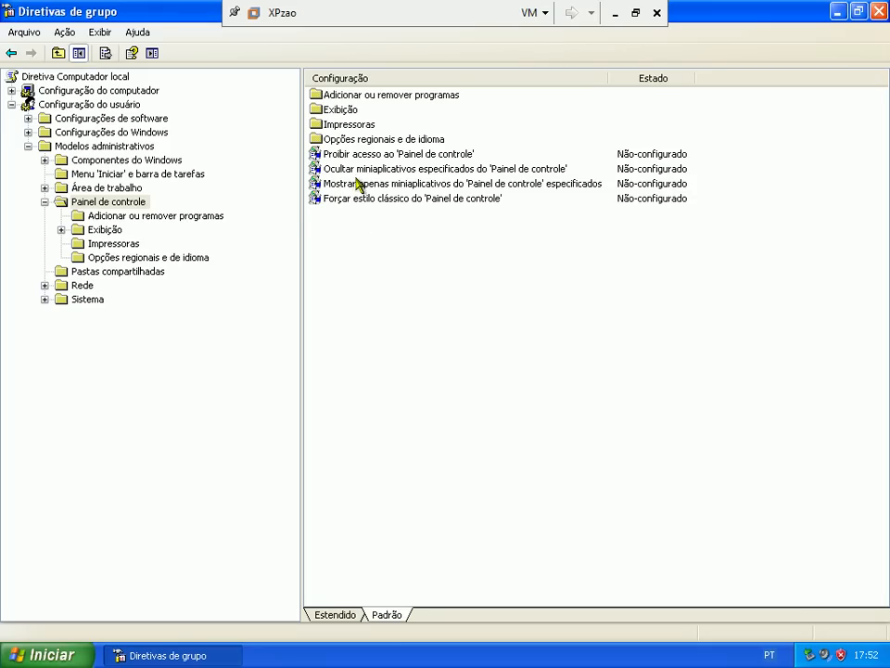
pyautogui.click(378, 155)
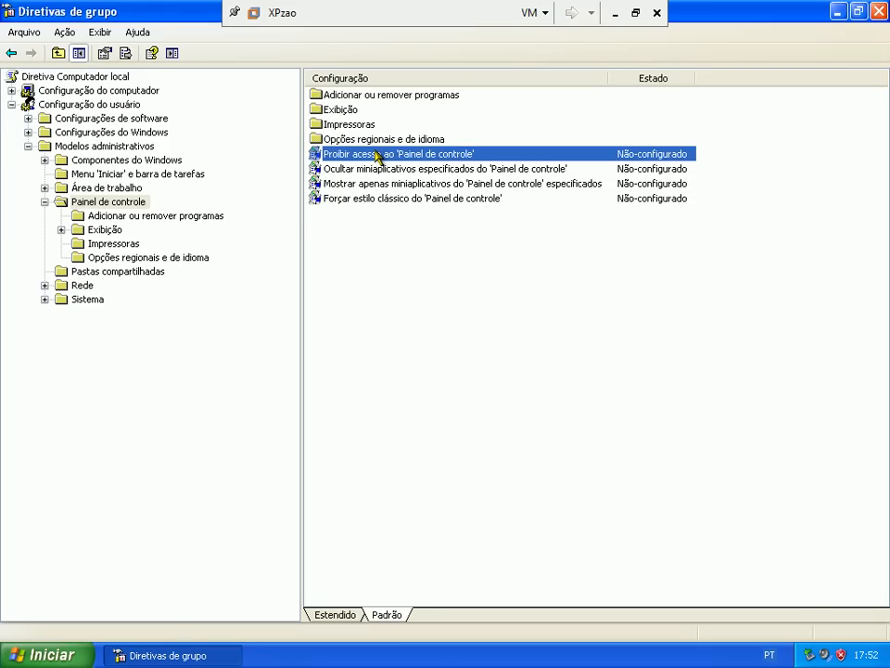
pyautogui.click(376, 176)
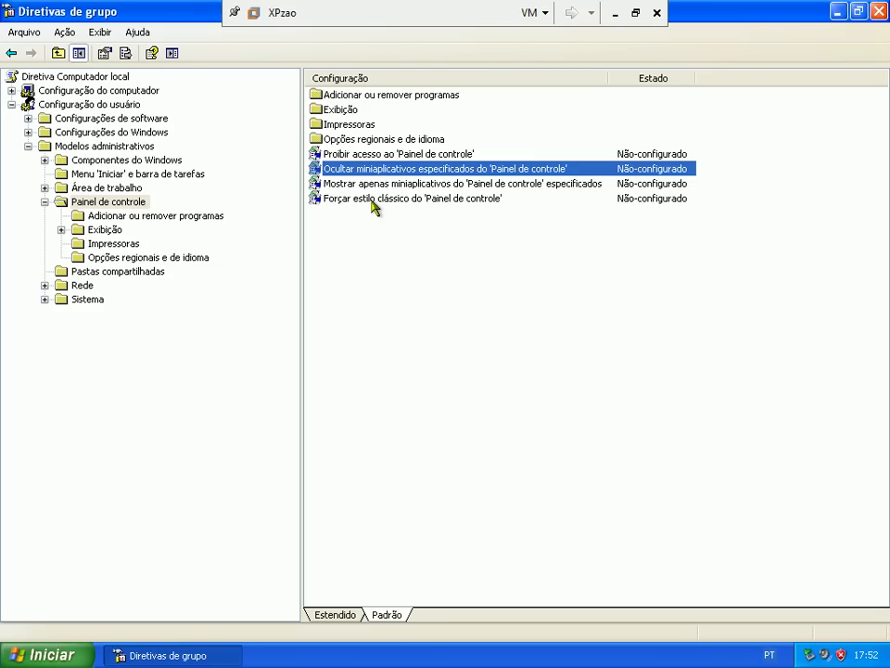
pyautogui.click(372, 190)
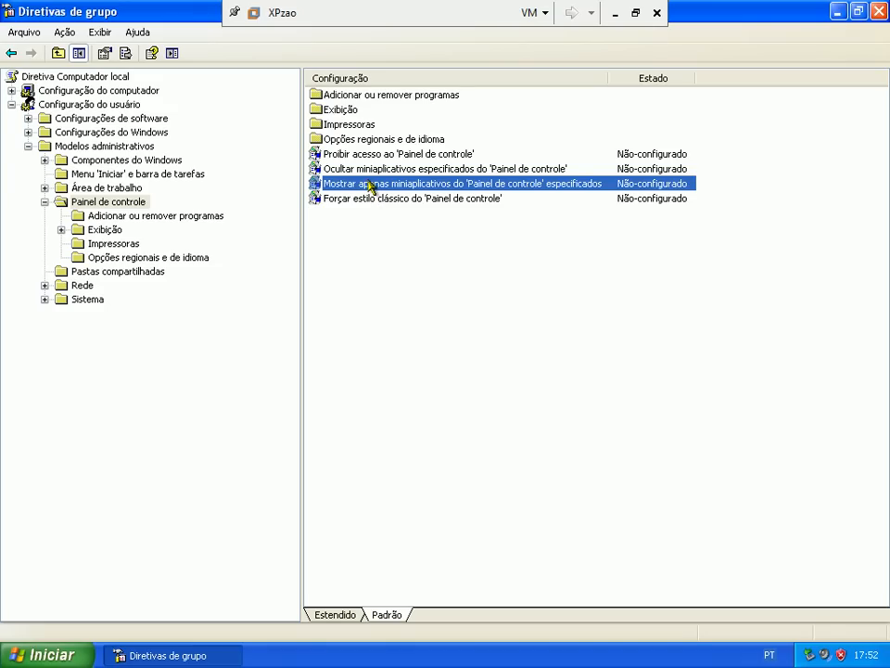
pyautogui.click(368, 172)
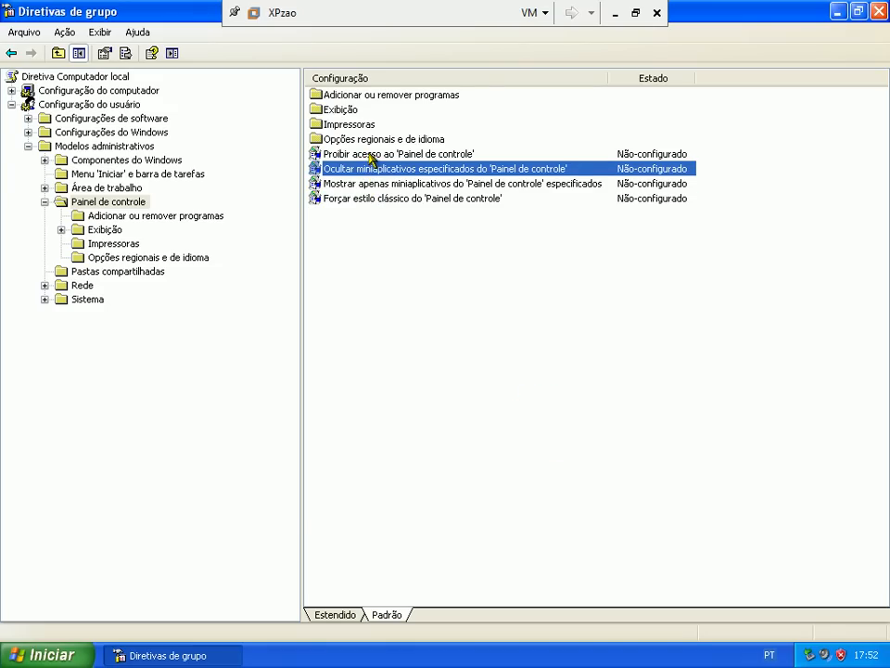
pyautogui.doubleClick(372, 155)
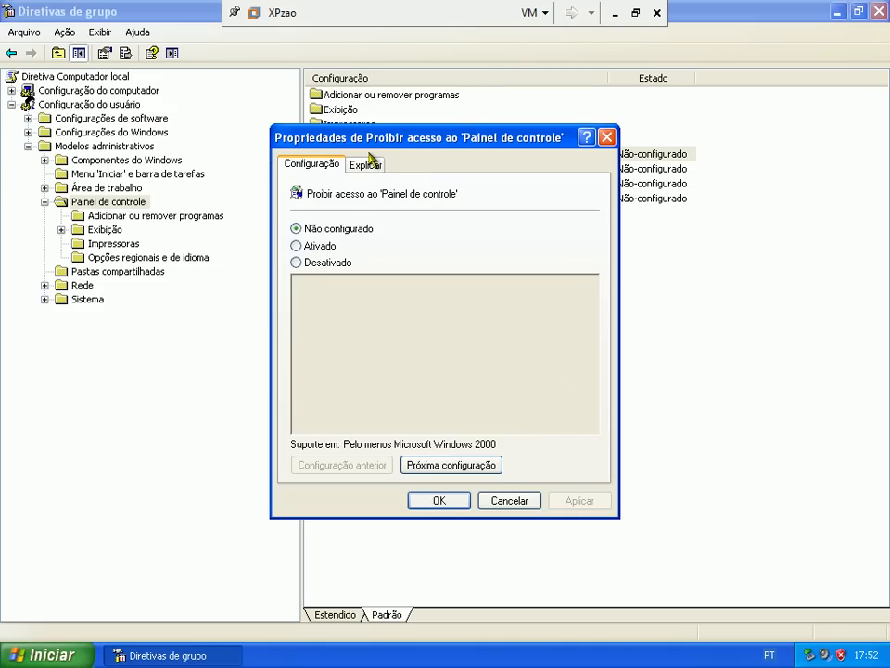
pyautogui.click(324, 247)
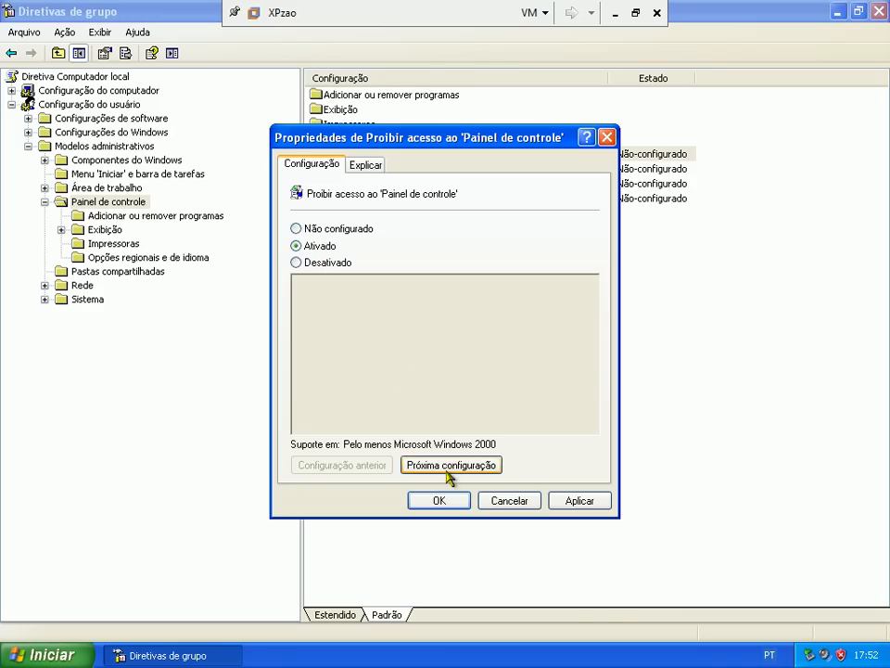
pyautogui.click(452, 501)
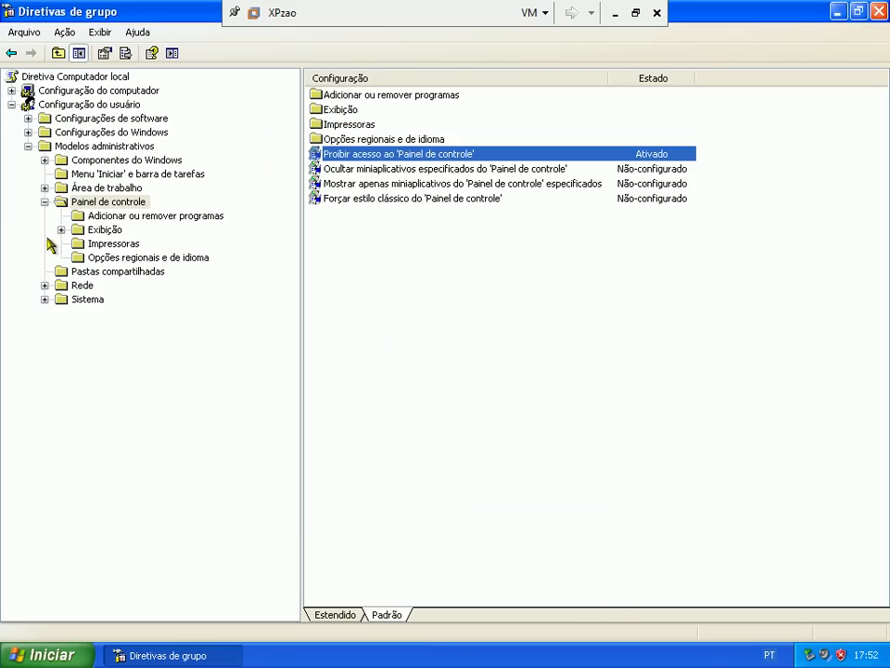
# Step: Collapse Painel de controle and set 'Desativar AutoExecutar' in the Sistema folder to Ativado for Todas as unidades
pyautogui.click(44, 201)
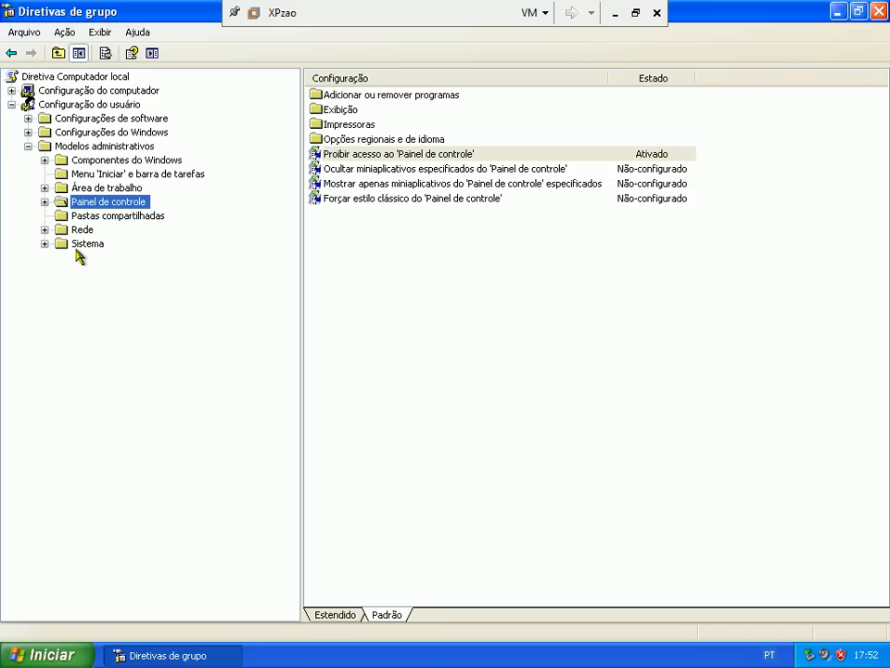
pyautogui.doubleClick(79, 245)
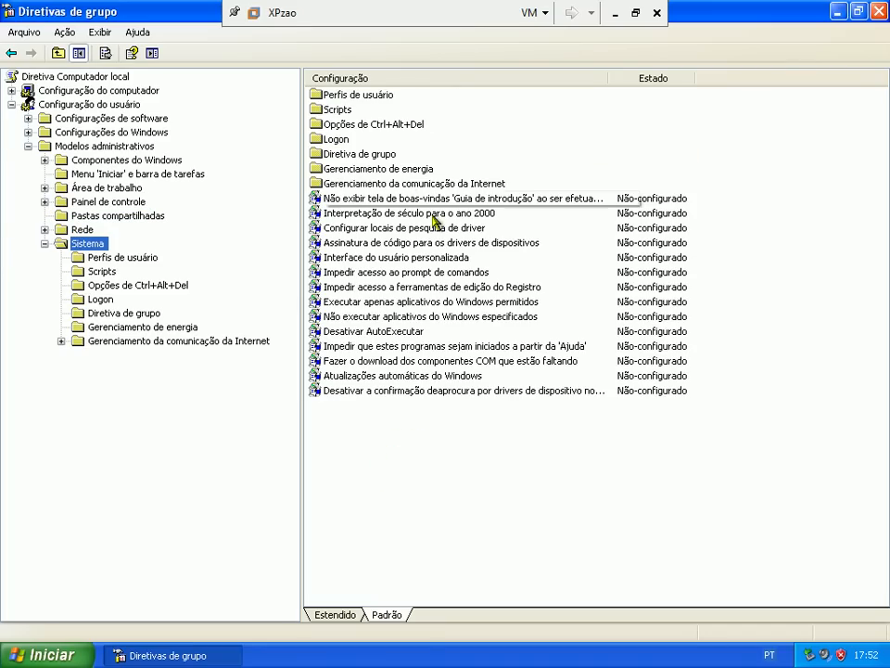
pyautogui.doubleClick(405, 333)
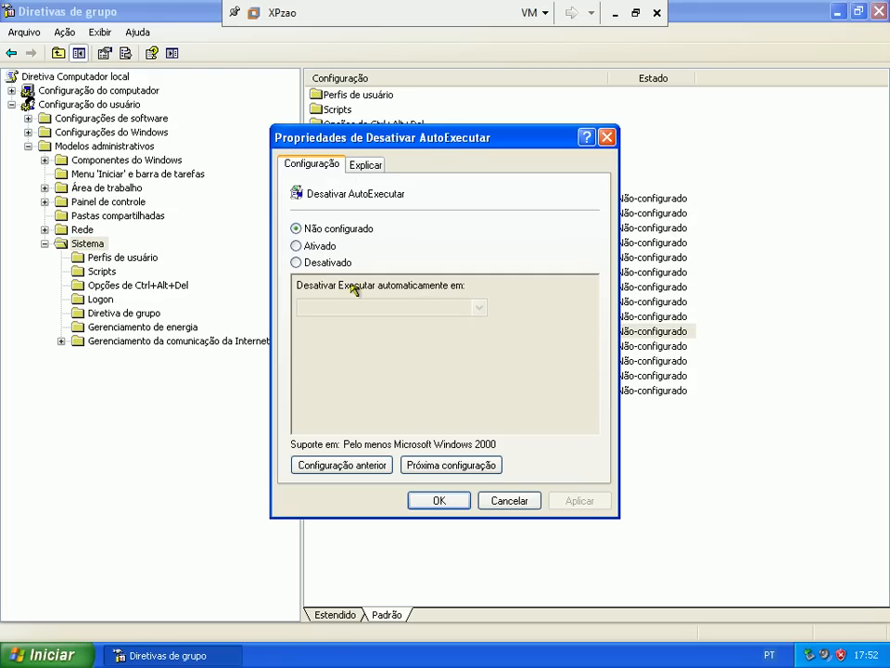
pyautogui.click(328, 249)
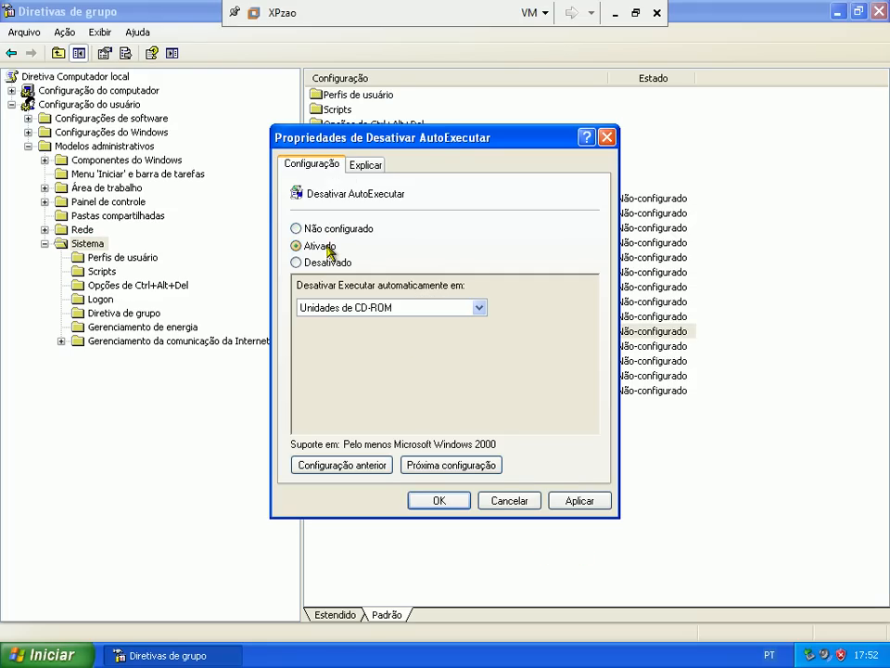
pyautogui.click(356, 308)
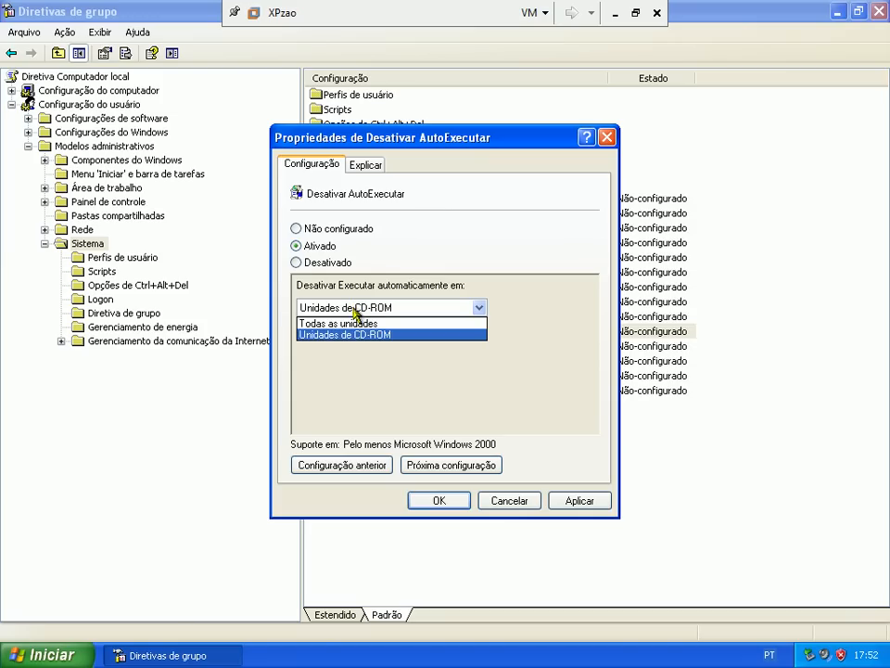
pyautogui.click(358, 324)
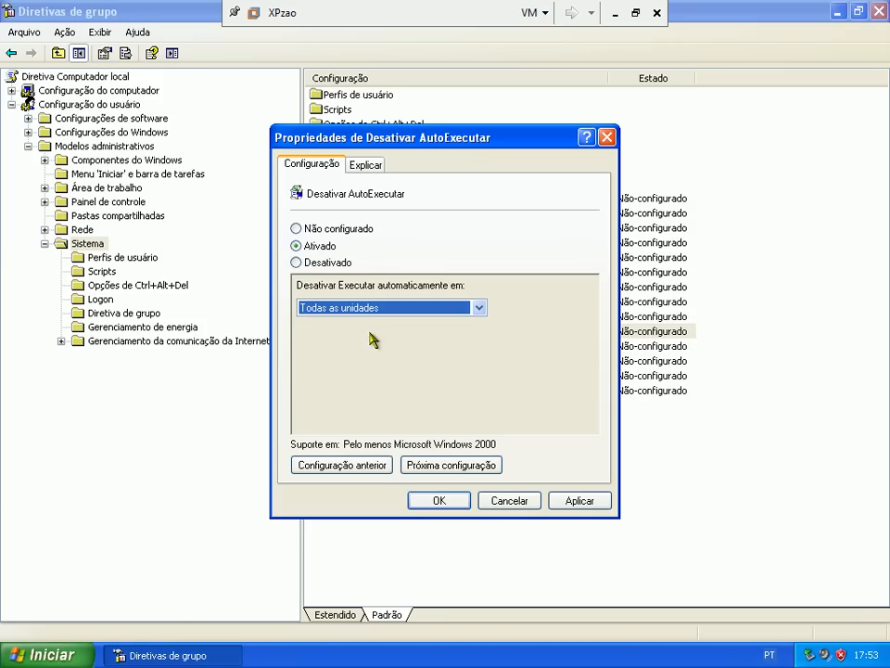
pyautogui.click(439, 501)
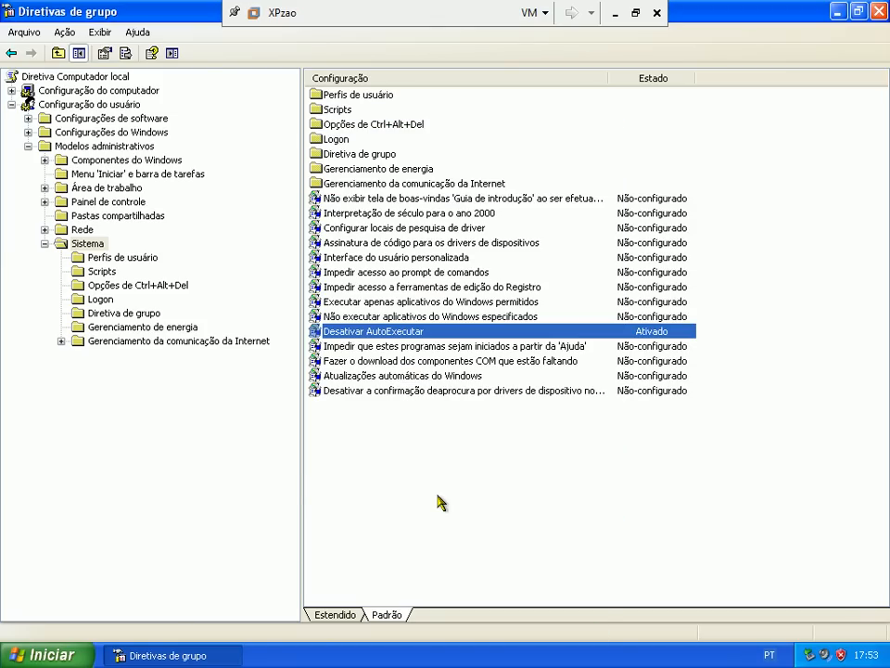
# Step: Set 'Atualizações automáticas do Windows' to Desativado and 'Impedir acesso a ferramentas de edição do Registro' to Ativado
pyautogui.doubleClick(447, 375)
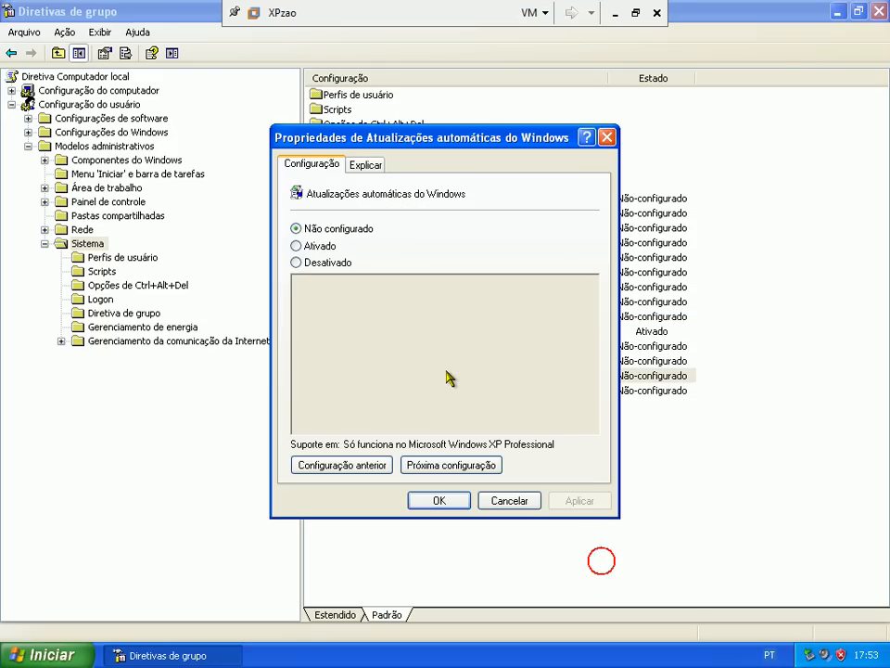
pyautogui.click(323, 263)
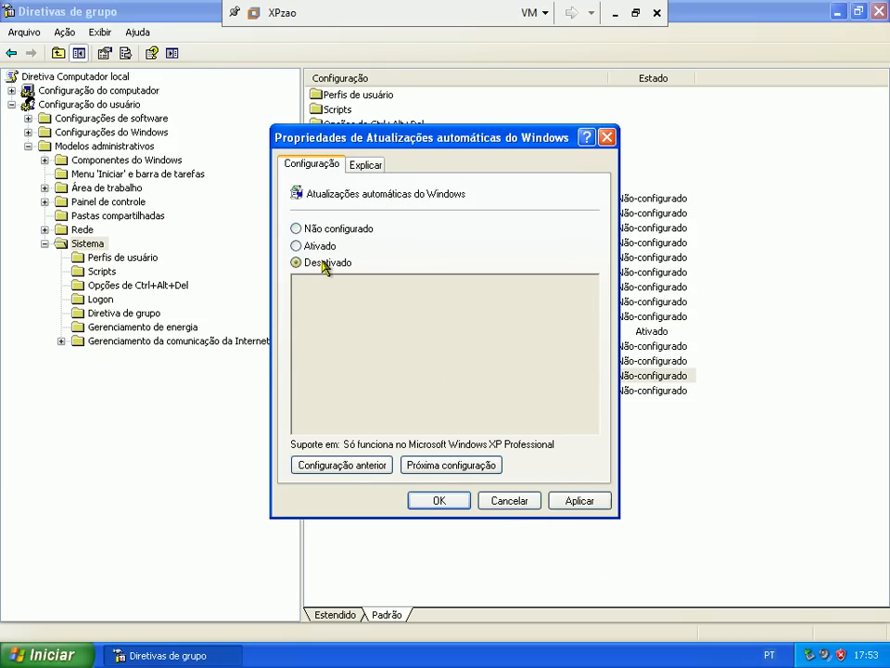
pyautogui.click(442, 503)
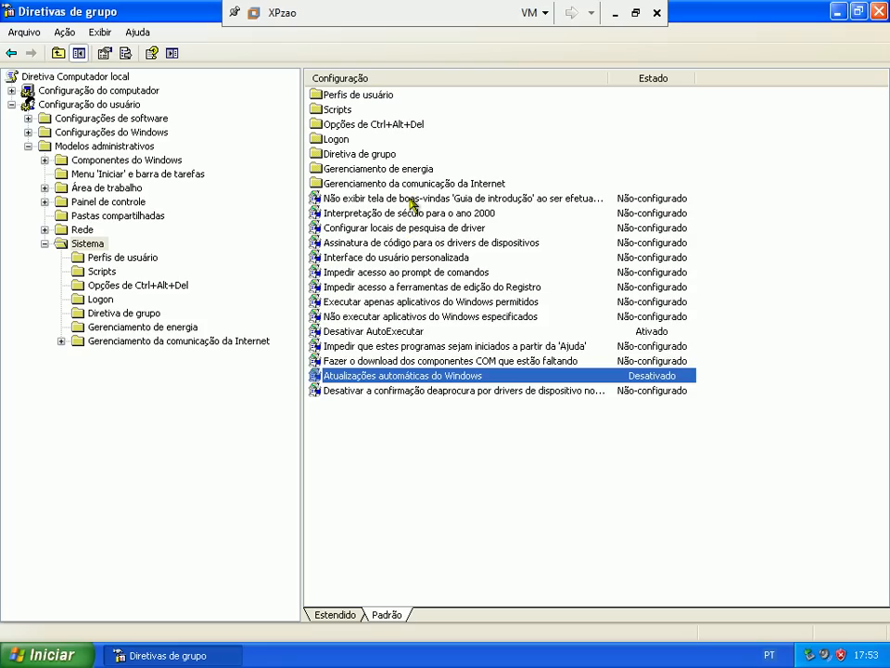
pyautogui.click(428, 289)
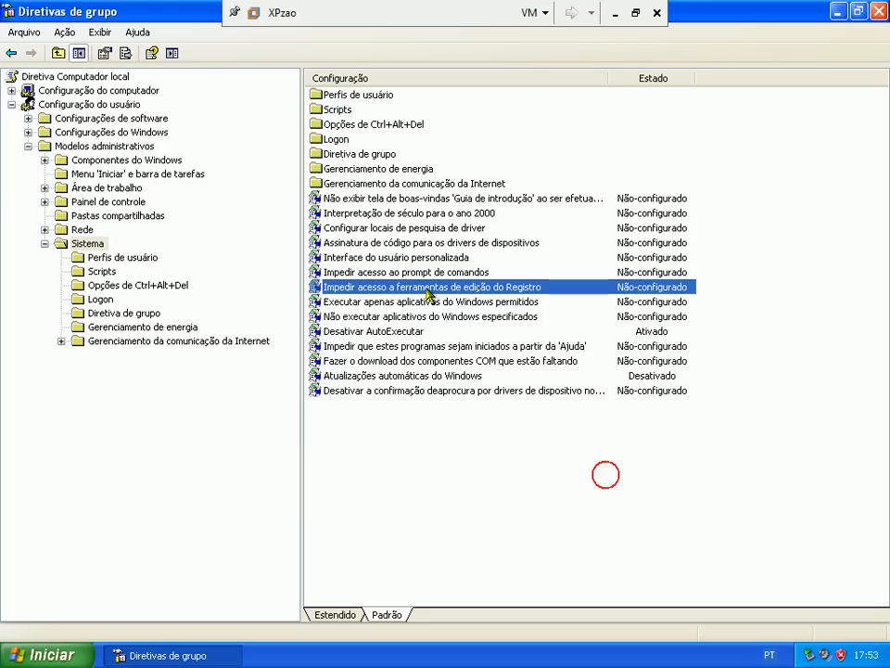
pyautogui.doubleClick(429, 290)
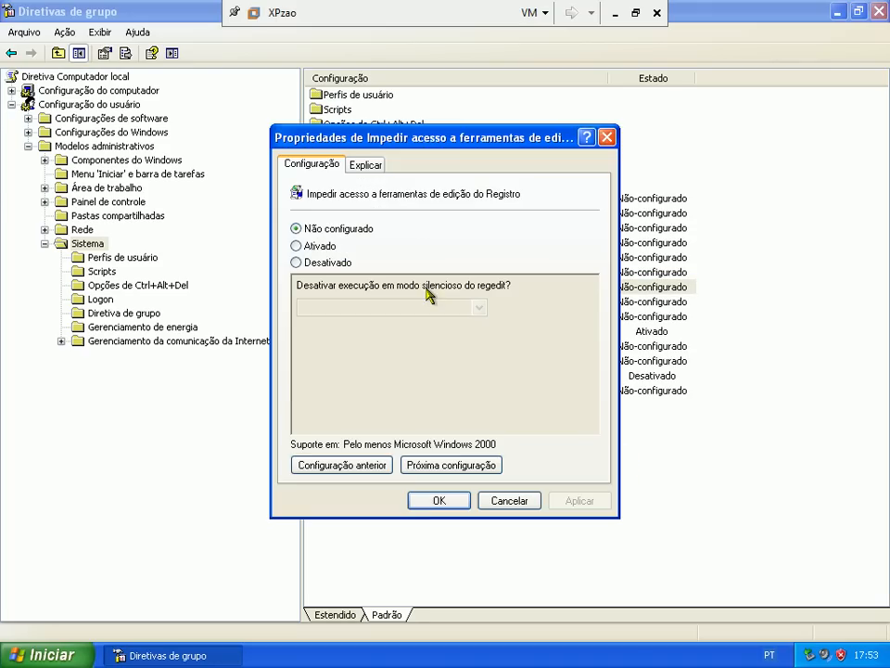
pyautogui.click(327, 248)
pyautogui.click(422, 506)
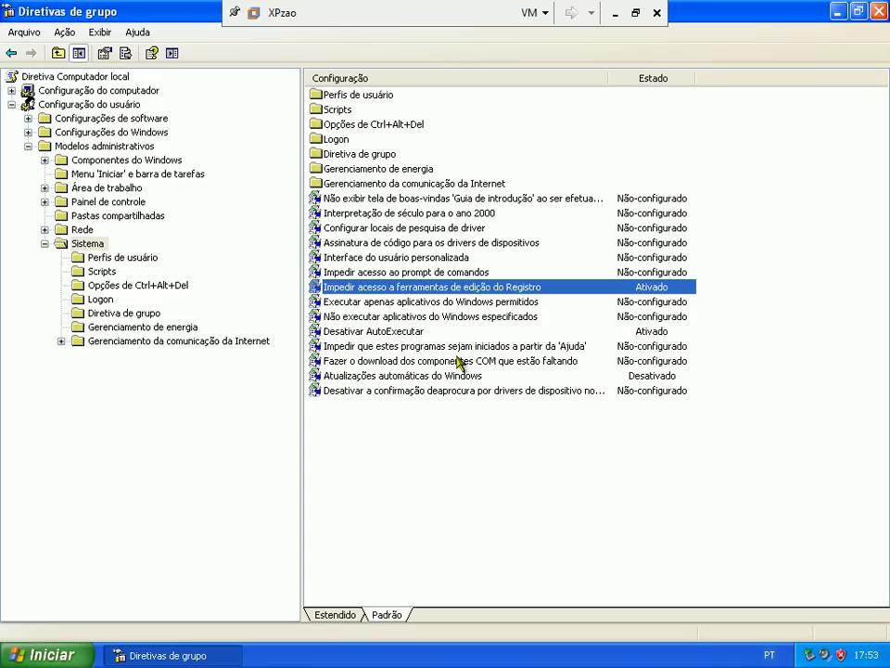
# Step: Fit the Configuração column to its longest entry and set 'Impedir acesso ao prompt de comandos' to Ativado
pyautogui.doubleClick(612, 77)
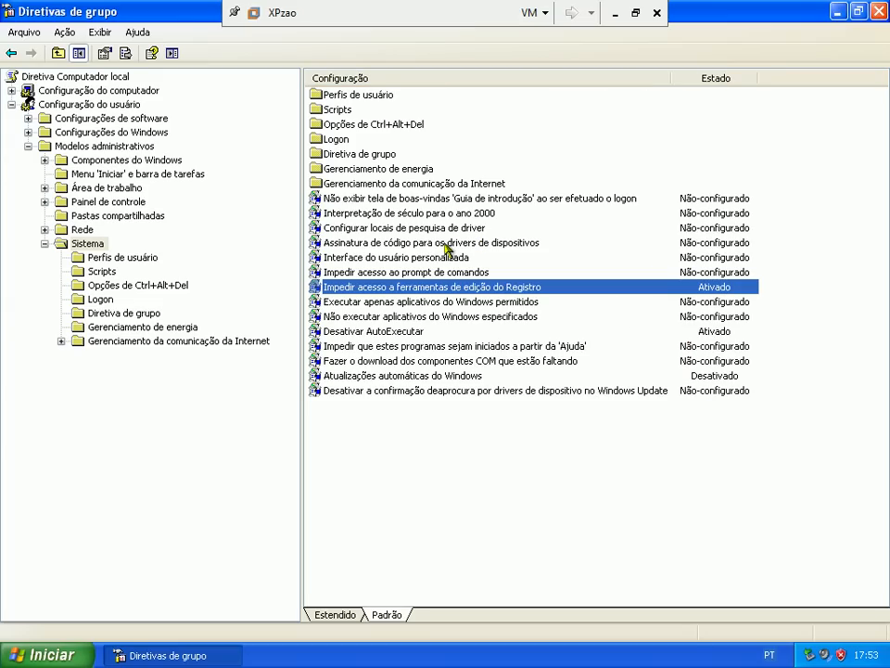
pyautogui.doubleClick(440, 274)
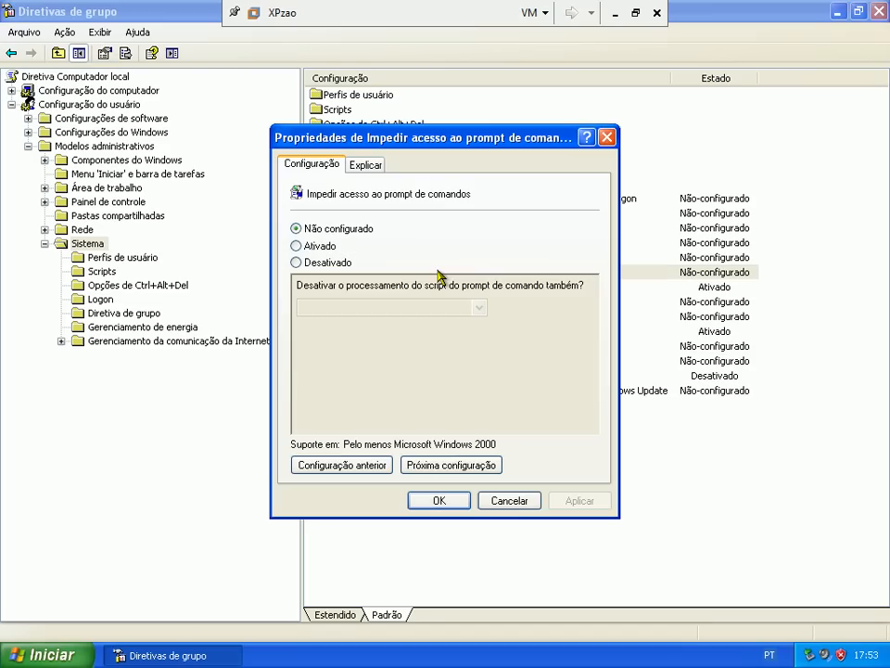
pyautogui.click(328, 248)
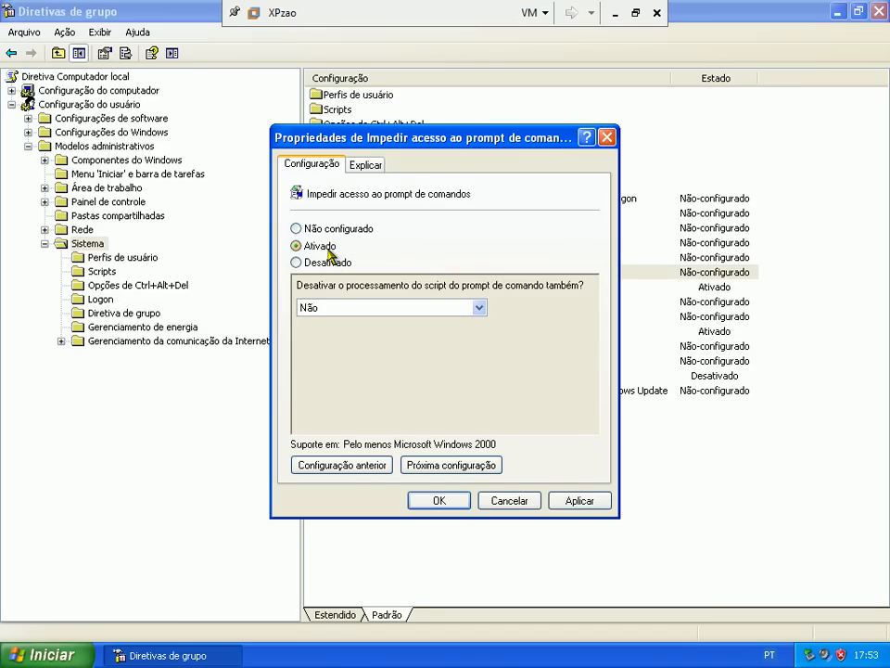
pyautogui.click(443, 500)
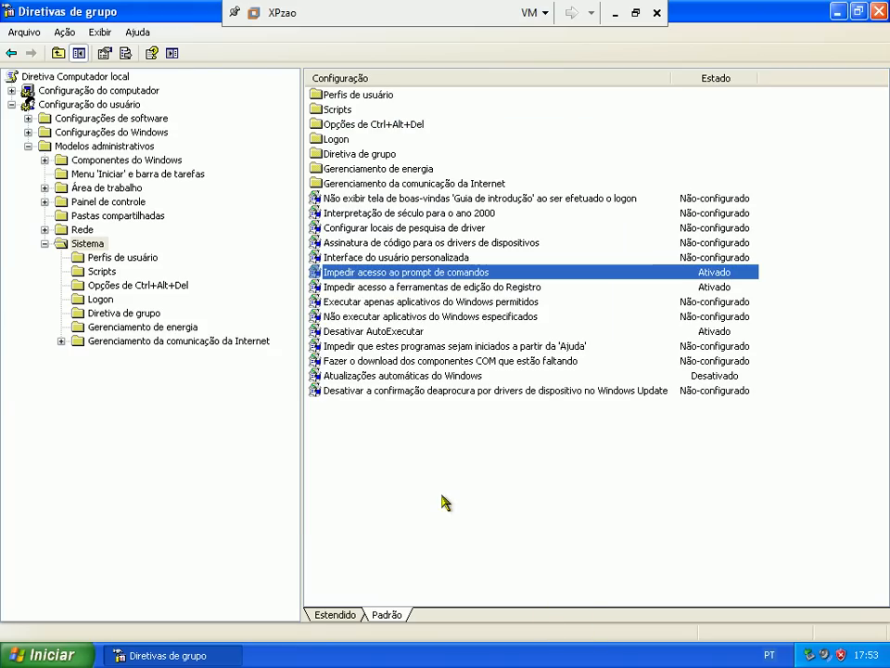
# Step: Set 'Executar estes programas quando o usuário fizer logon' in Sistema's Logon folder to Ativado and show its list of logon items
pyautogui.doubleClick(361, 96)
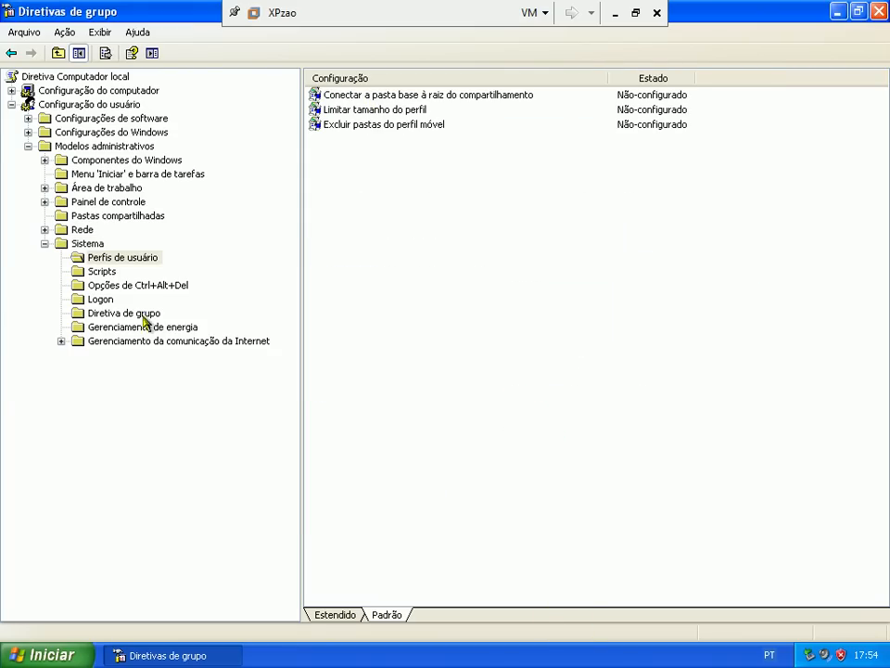
pyautogui.click(105, 301)
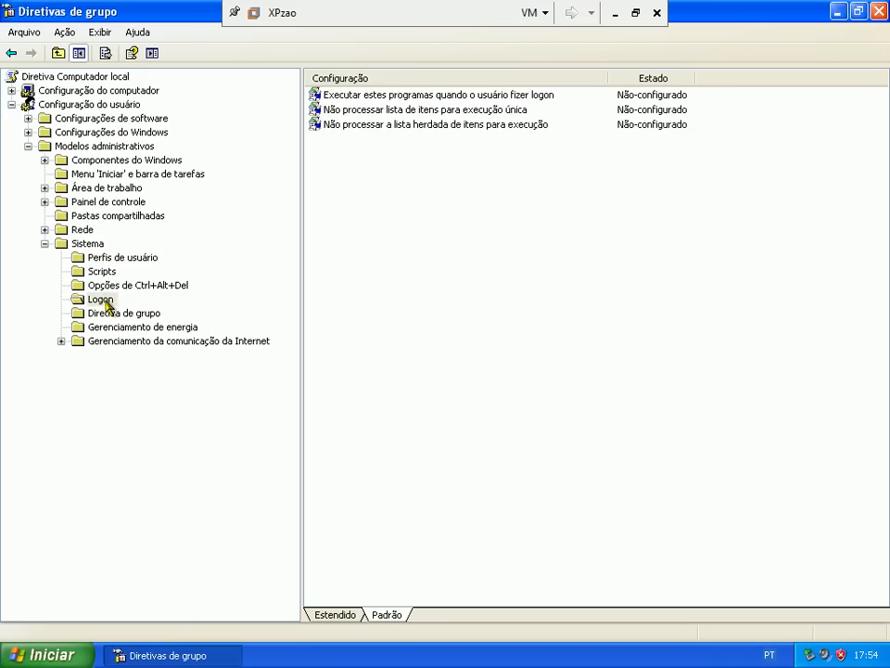
pyautogui.doubleClick(504, 97)
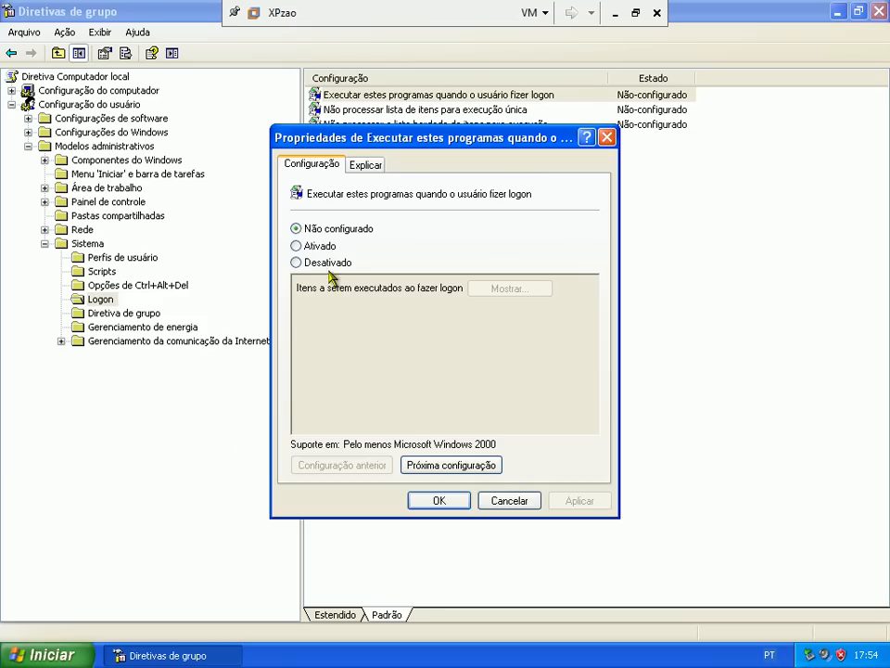
pyautogui.click(393, 247)
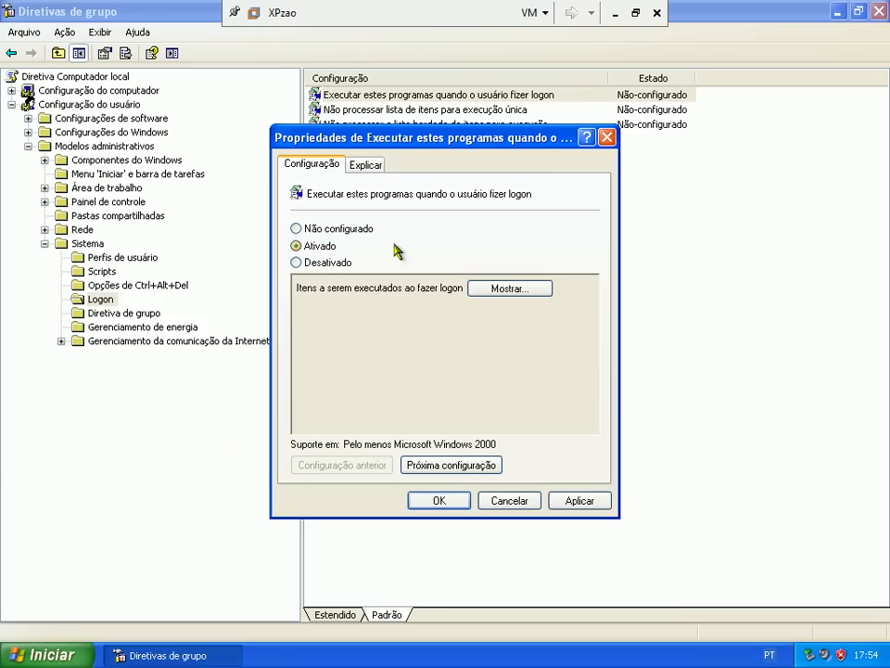
pyautogui.click(509, 288)
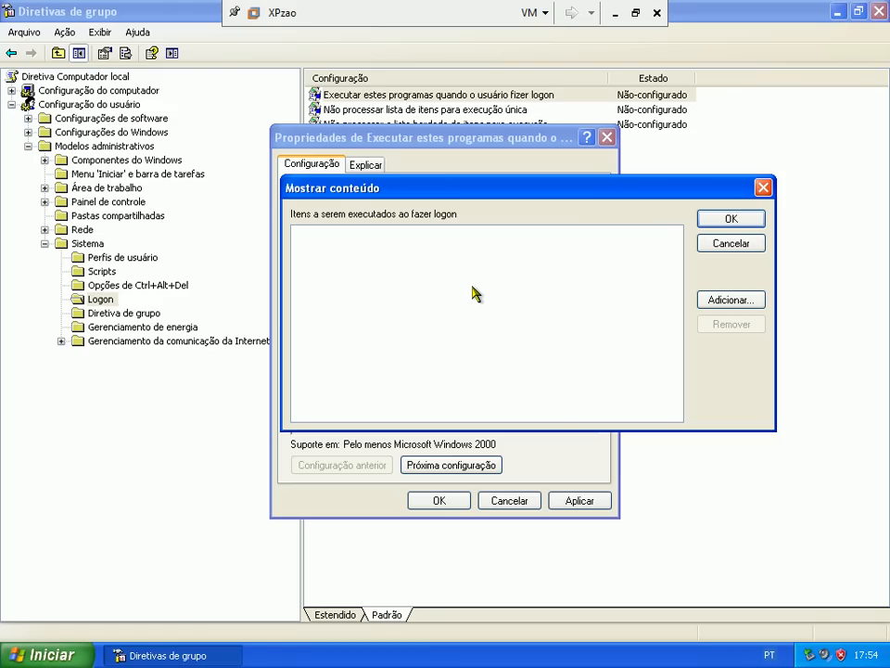
# Step: Add notepad.exe and calc.exe to the items run at logon and confirm the policy
pyautogui.click(733, 298)
pyautogui.click(732, 296)
pyautogui.write('notepad')
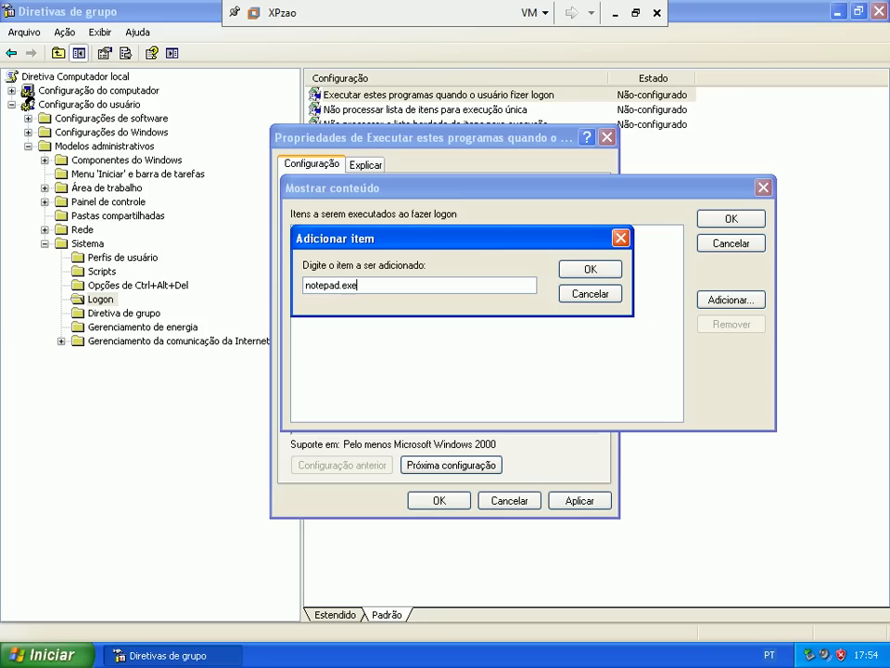
pyautogui.write('.exe')
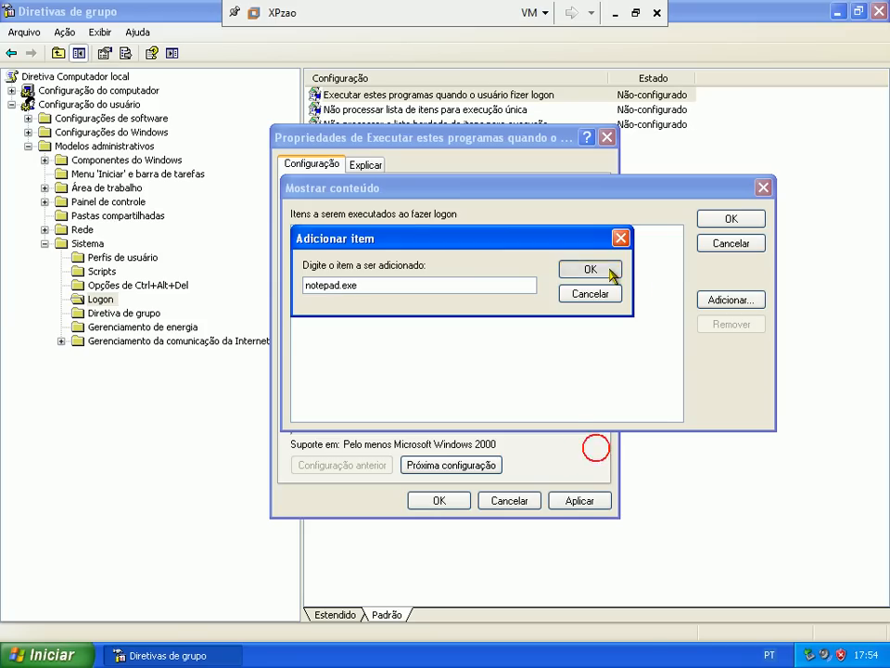
pyautogui.click(612, 272)
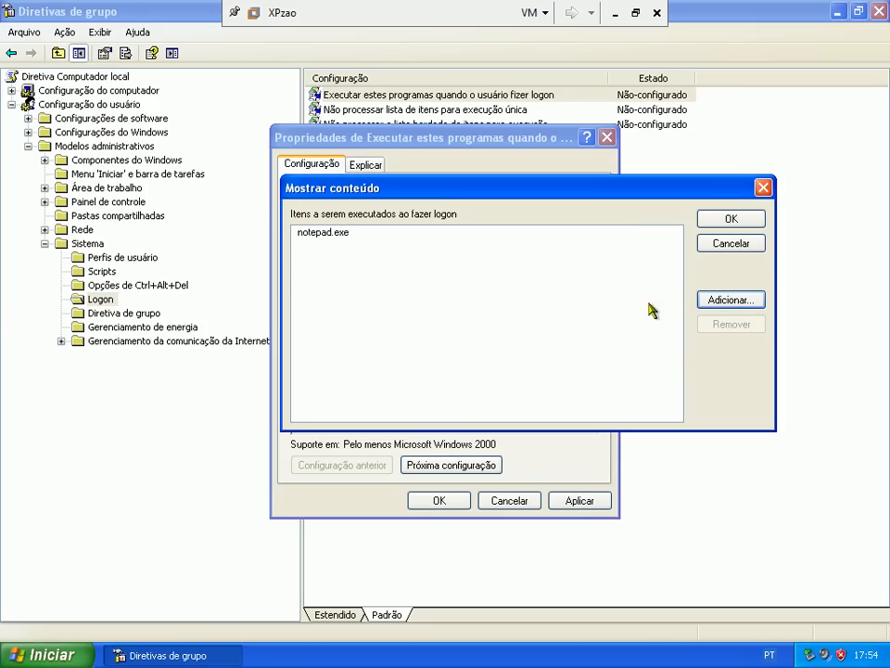
pyautogui.click(719, 302)
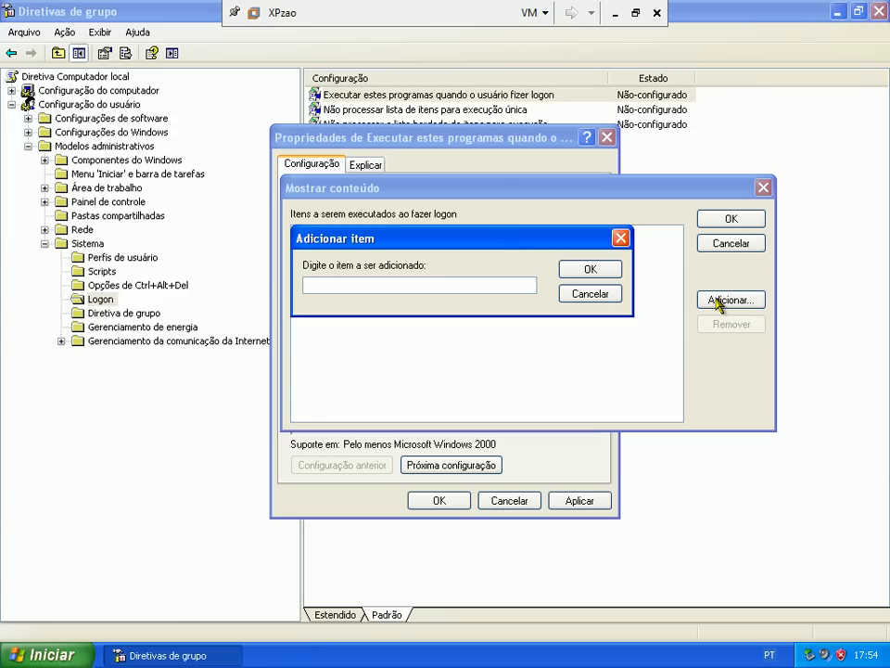
pyautogui.write('calc.exe')
pyautogui.click(603, 271)
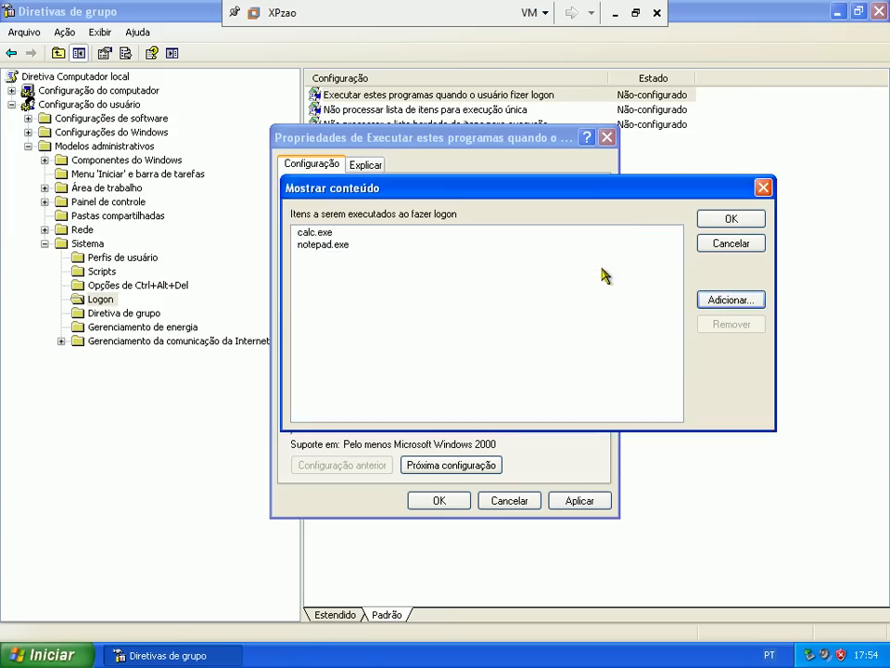
pyautogui.click(725, 217)
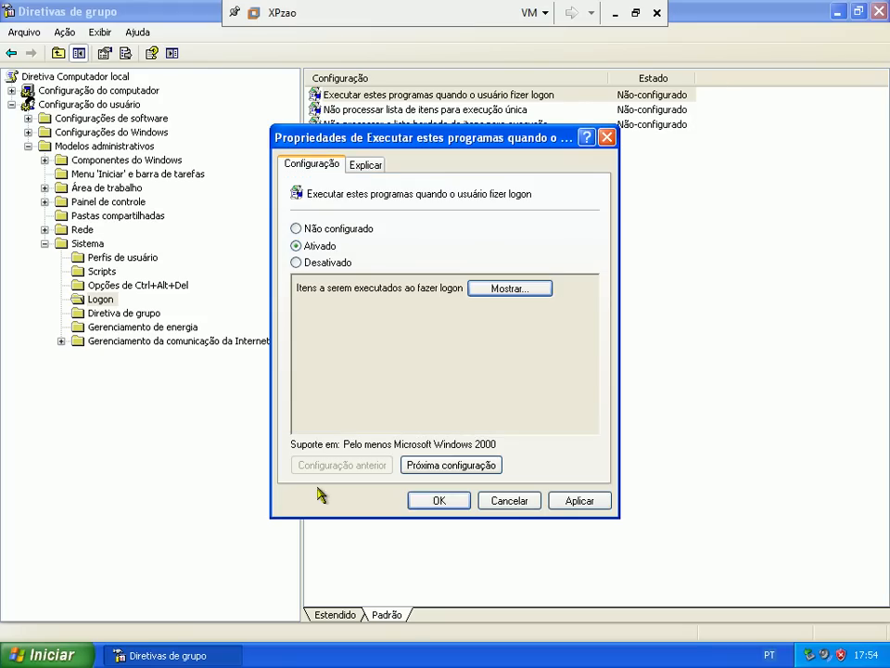
pyautogui.click(416, 500)
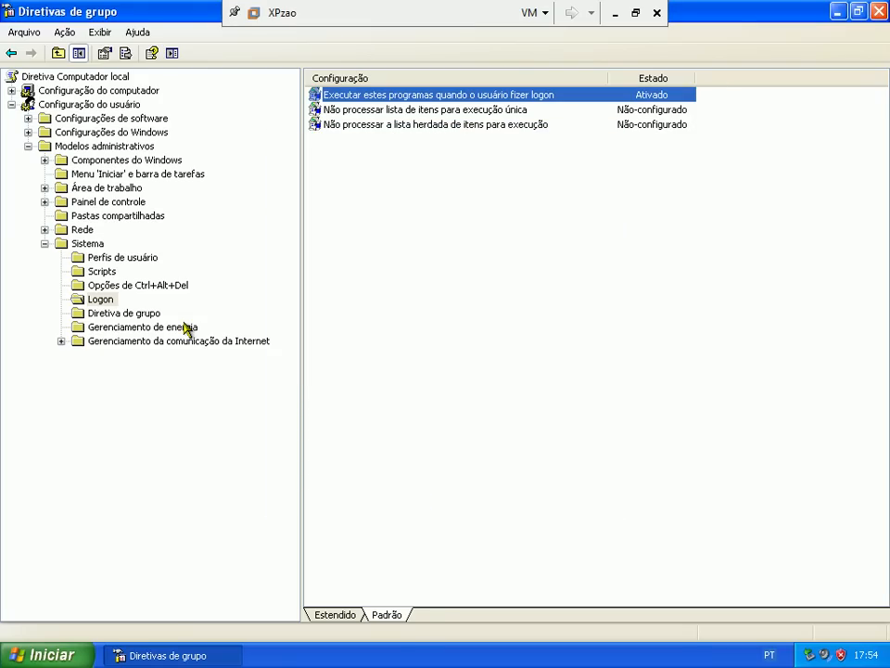
# Step: Set 'Remover 'Gerenciador de tarefas'' in the Opções de Ctrl+Alt+Del folder to Ativado
pyautogui.click(174, 294)
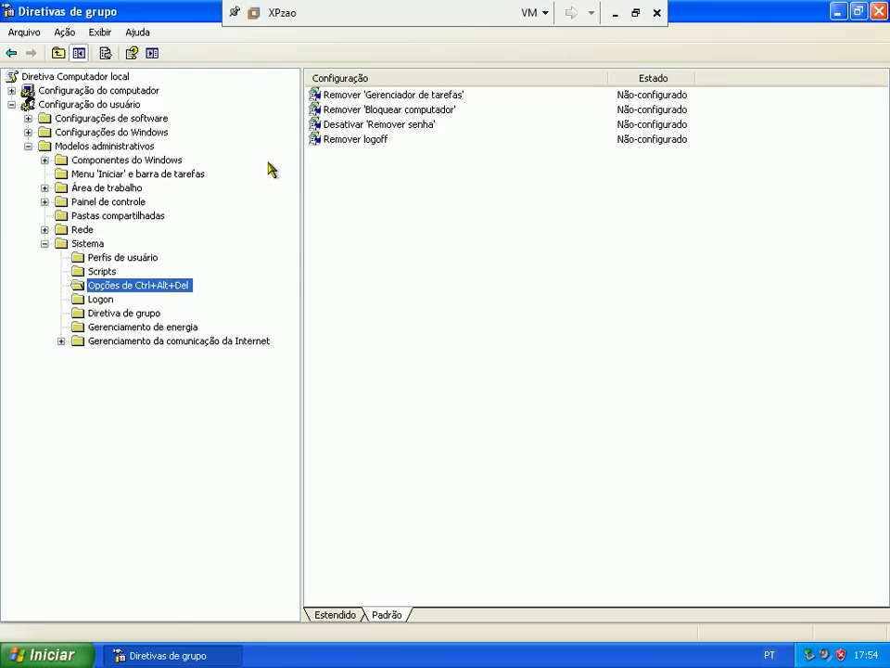
pyautogui.doubleClick(360, 99)
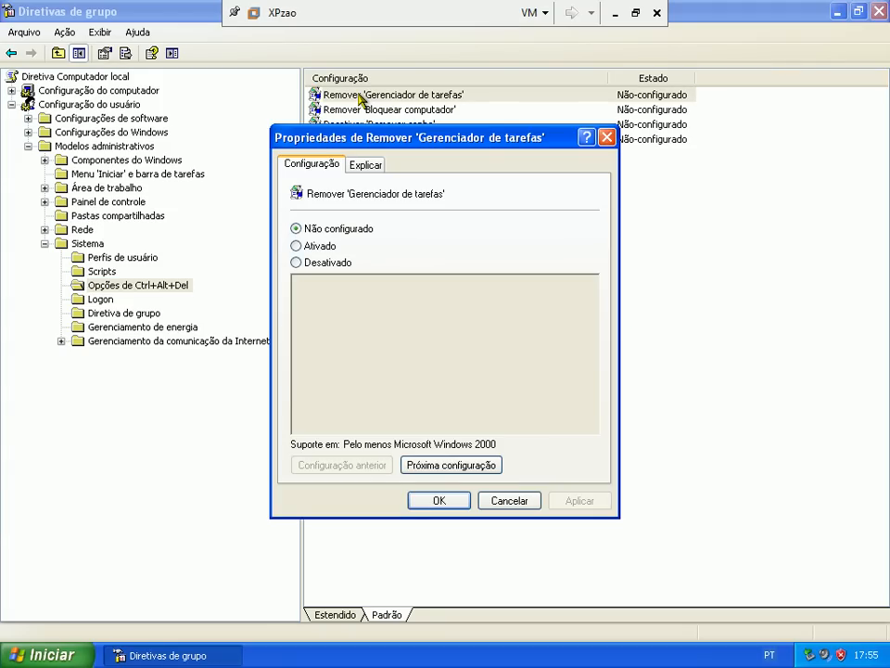
pyautogui.click(309, 256)
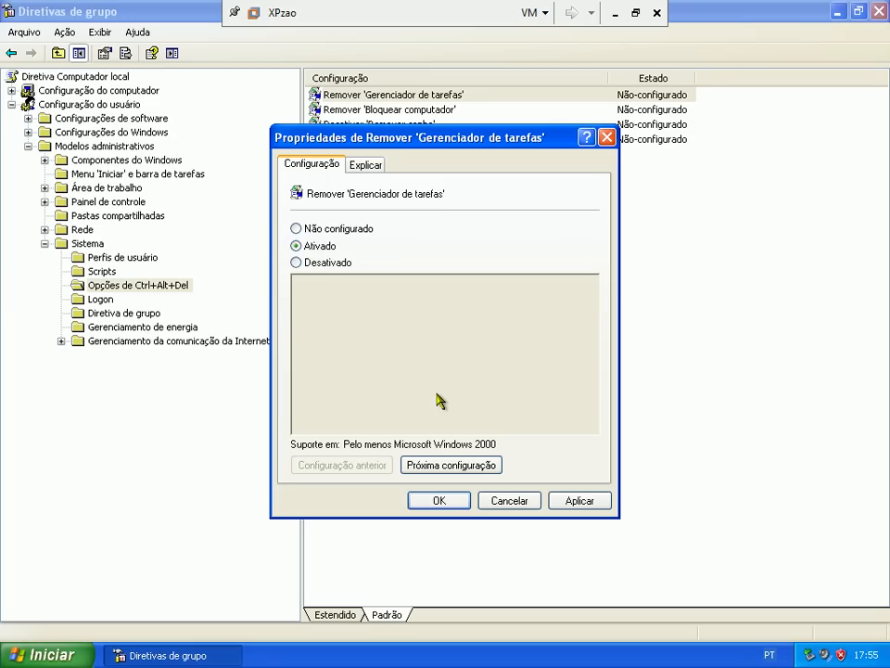
pyautogui.click(441, 500)
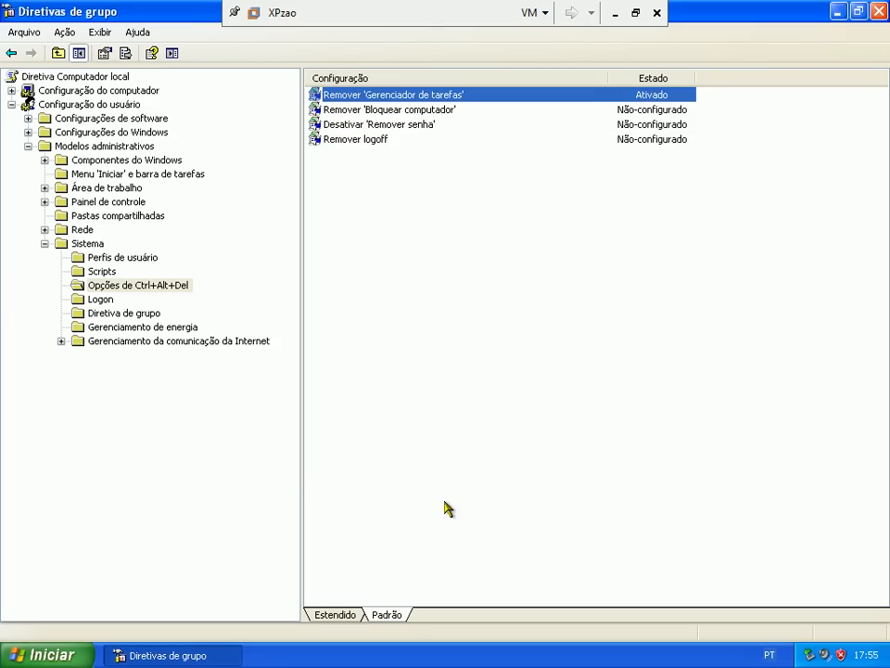
# Step: View the Gerenciamento da comunicação da Internet folder, then collapse Sistema and close the Group Policy editor
pyautogui.doubleClick(124, 342)
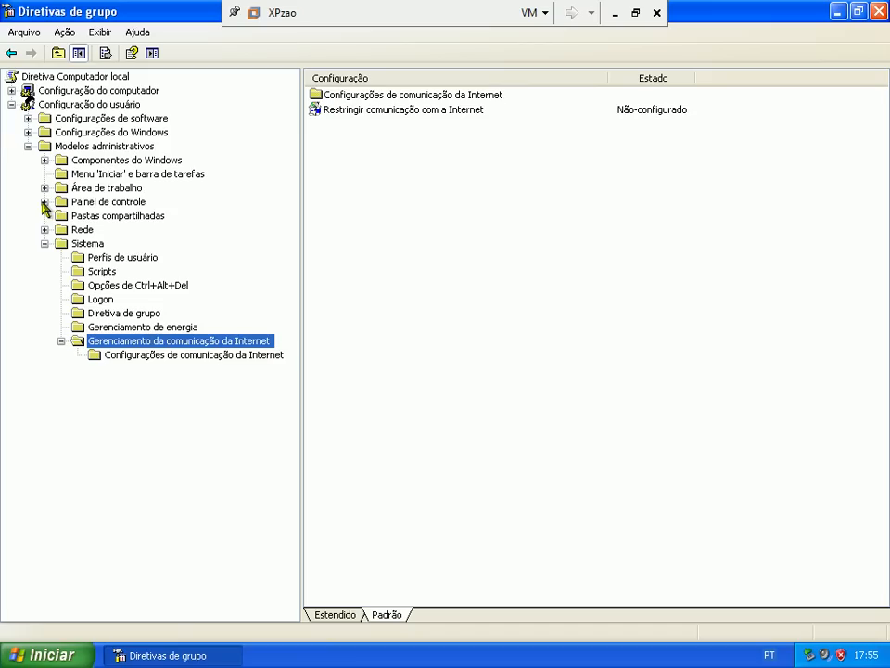
pyautogui.click(44, 244)
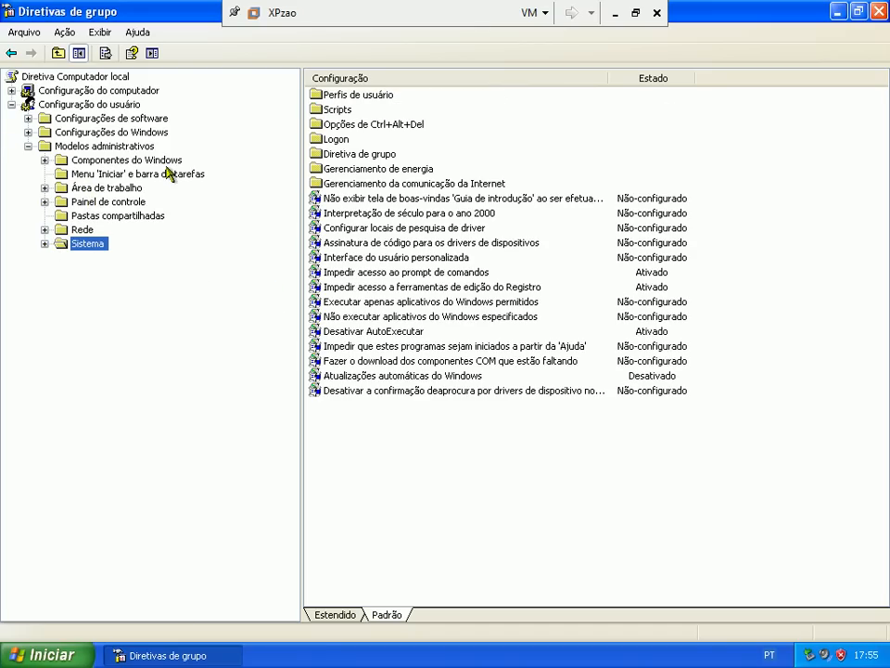
pyautogui.click(877, 13)
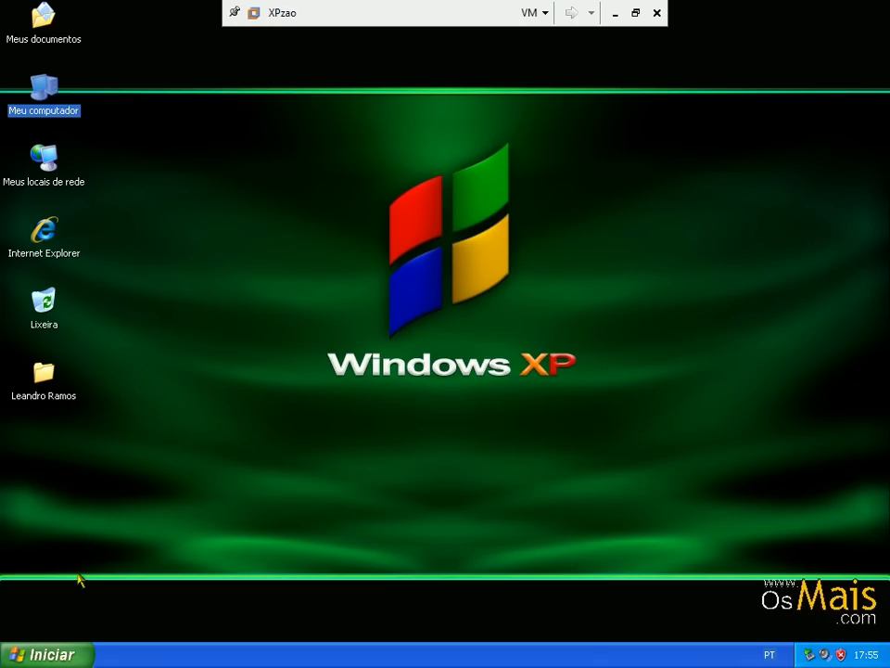
# Step: Try to use Prompt de comando from the Acessórios programs to test its restriction, and close its window
pyautogui.click(67, 654)
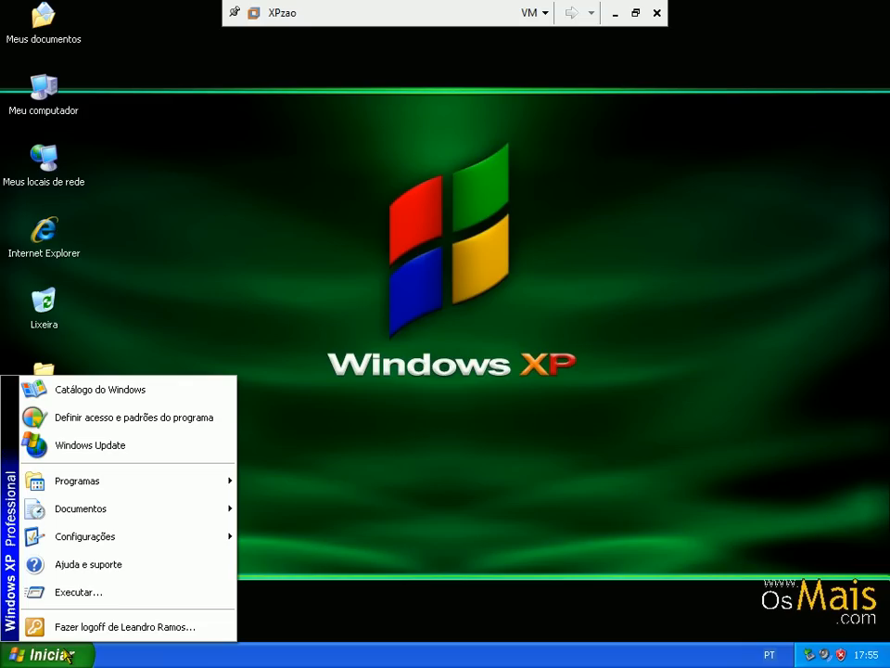
pyautogui.moveTo(139, 478)
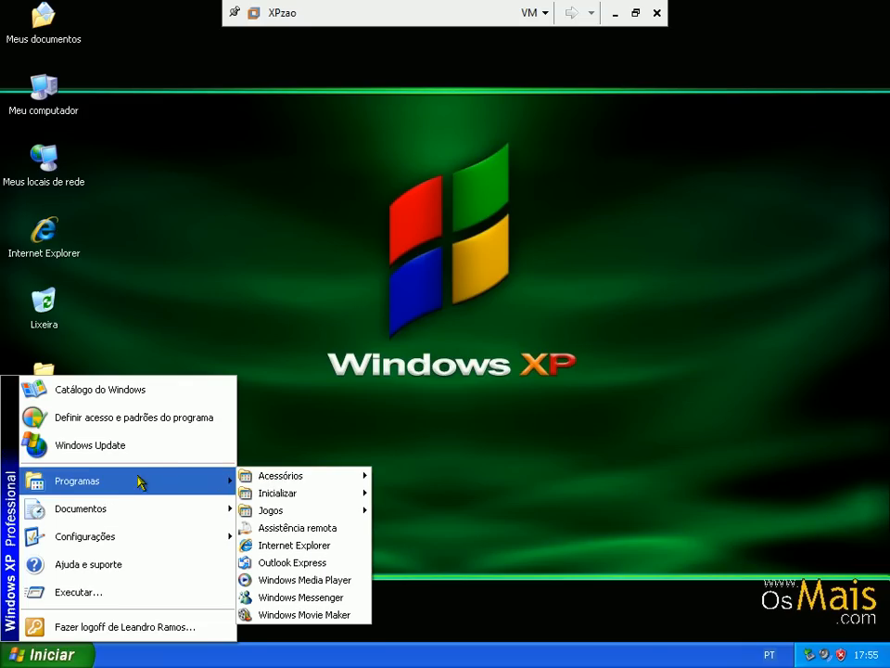
pyautogui.moveTo(271, 496)
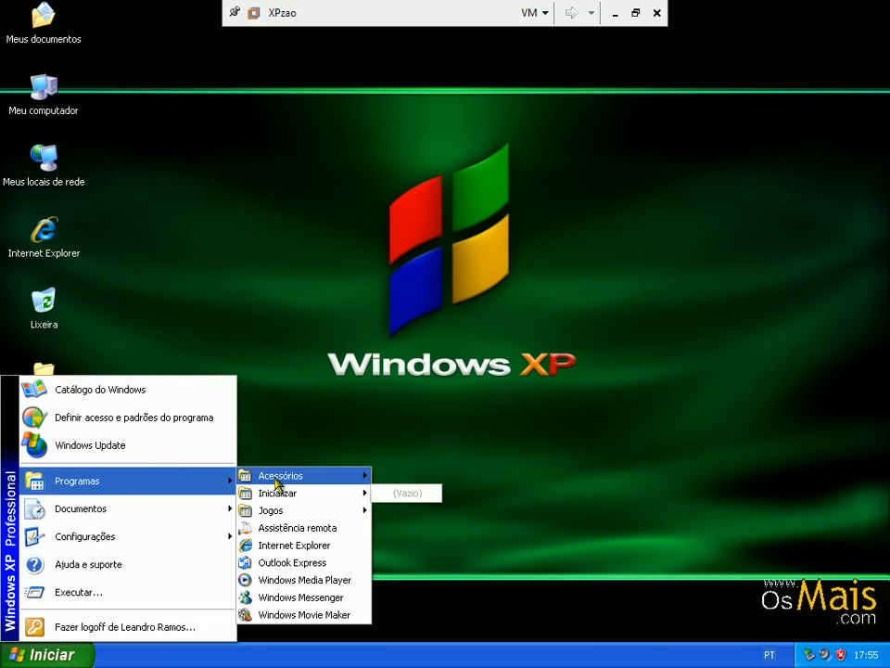
pyautogui.moveTo(278, 482)
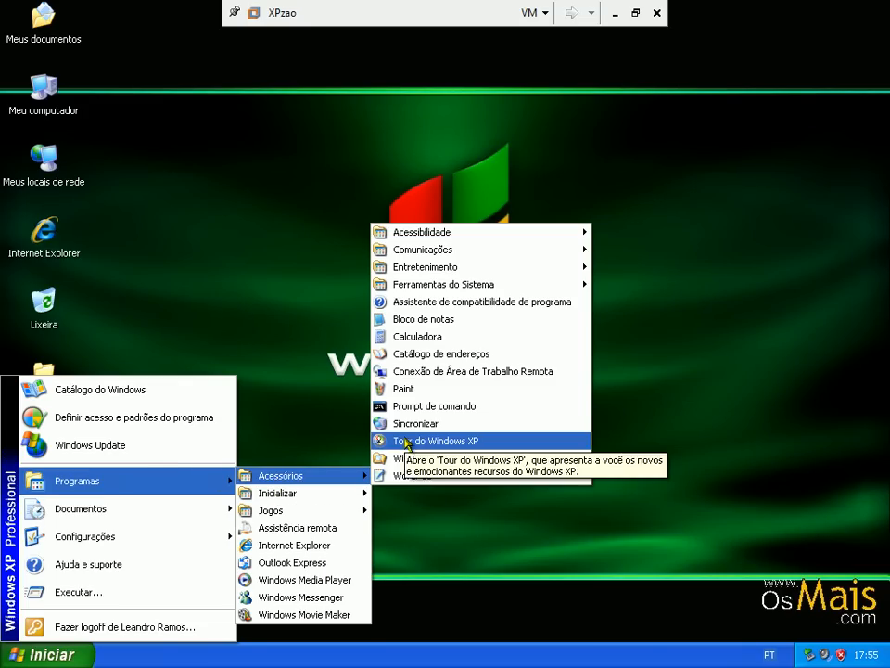
pyautogui.click(402, 411)
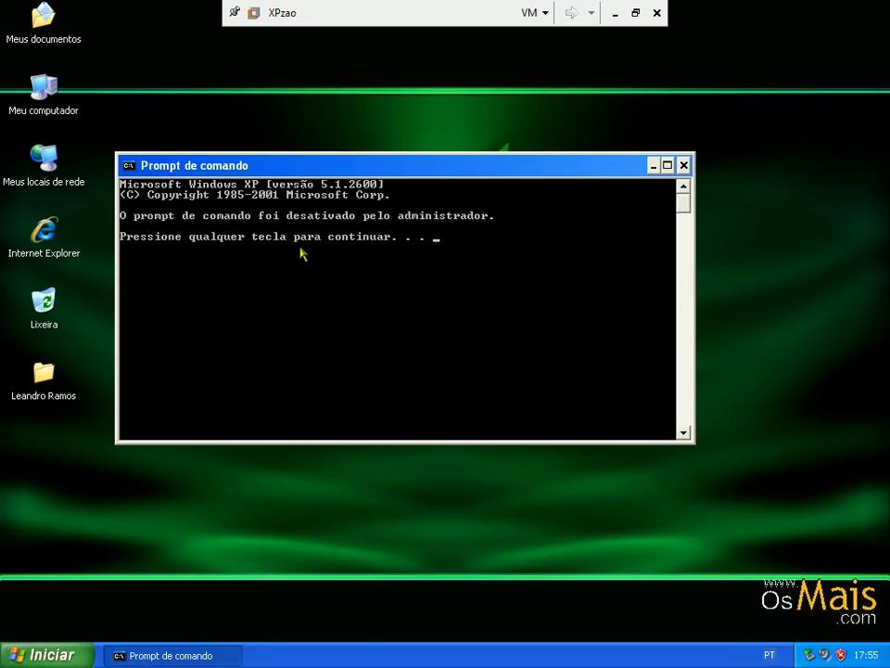
pyautogui.click(684, 170)
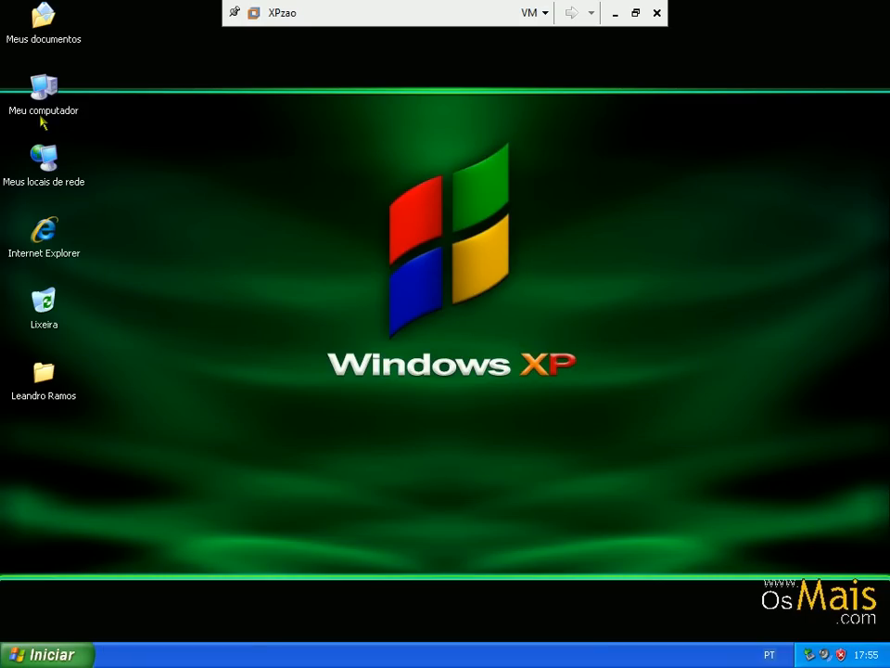
# Step: Try to view the properties of Meu computador and of the desktop, dismissing each restriction message
pyautogui.rightClick(42, 86)
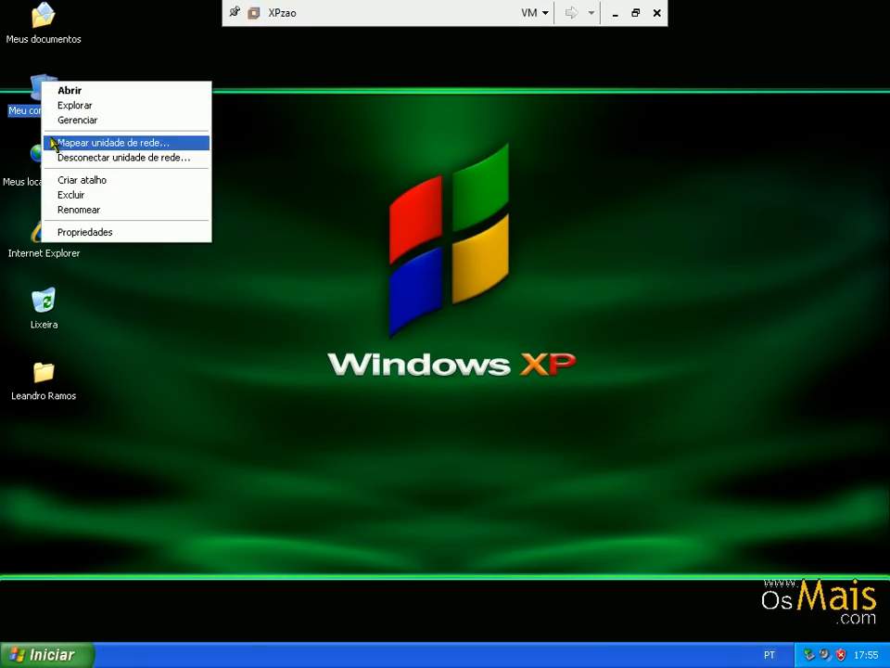
pyautogui.click(66, 233)
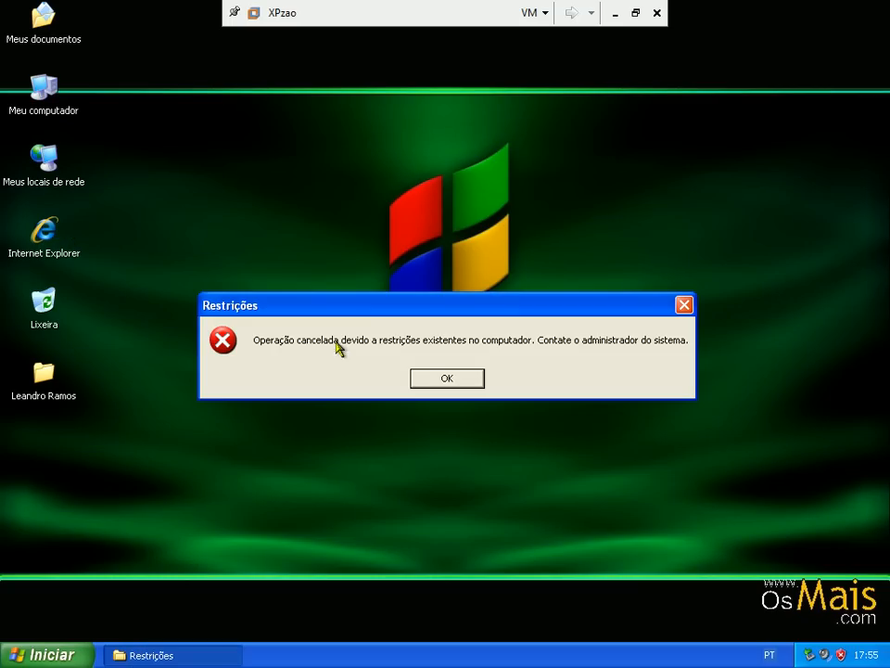
pyautogui.click(433, 382)
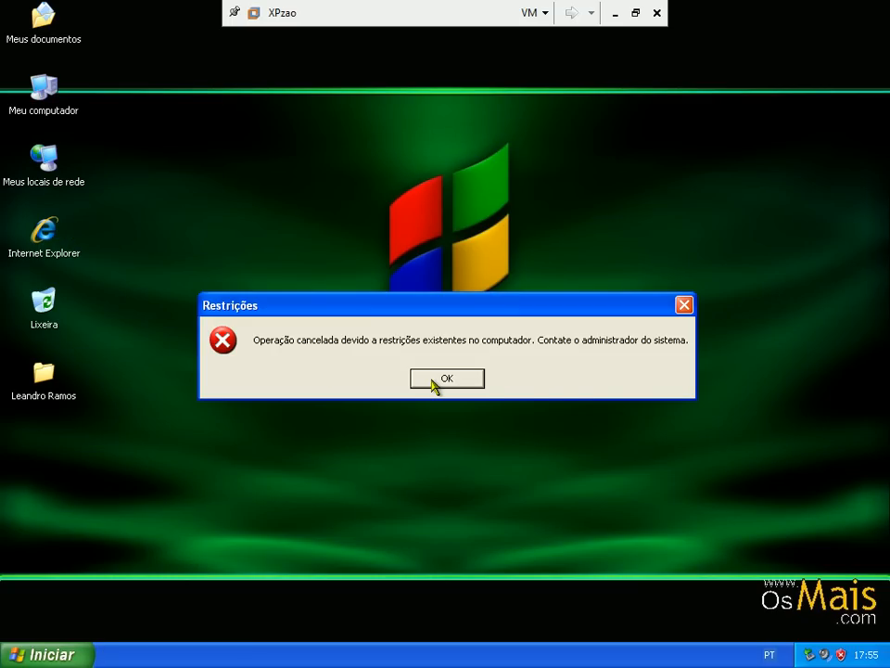
pyautogui.rightClick(433, 381)
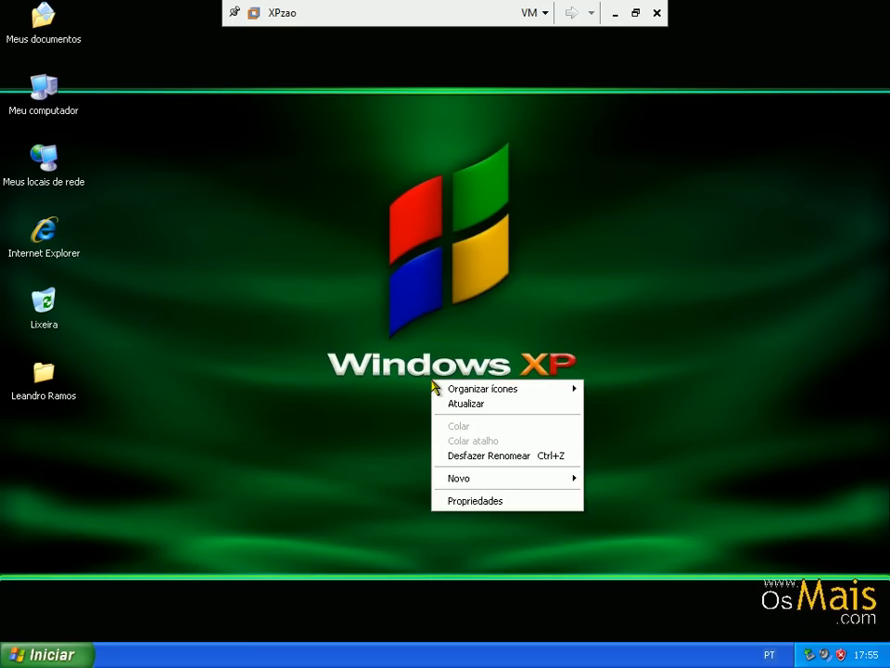
pyautogui.click(470, 501)
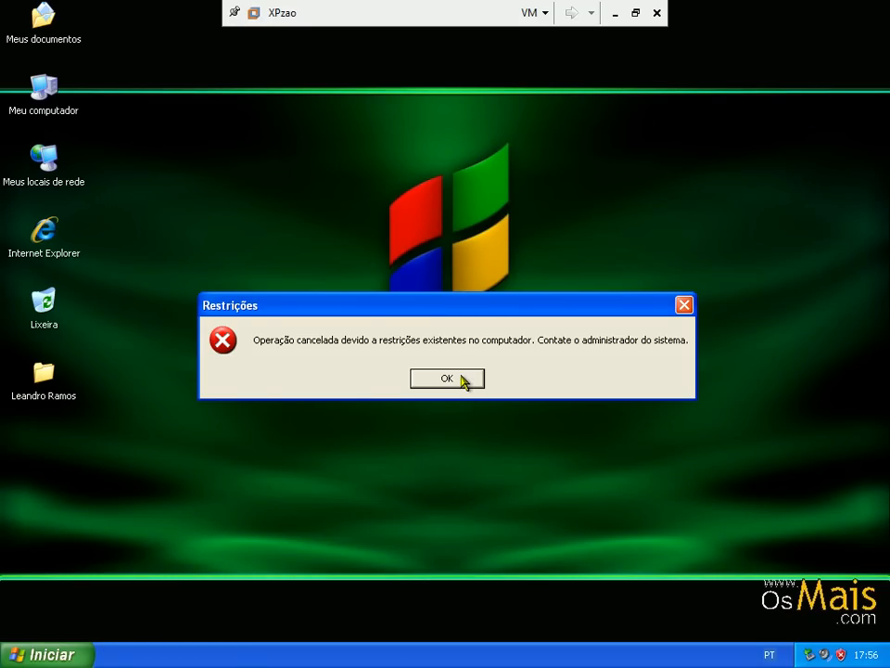
pyautogui.click(462, 375)
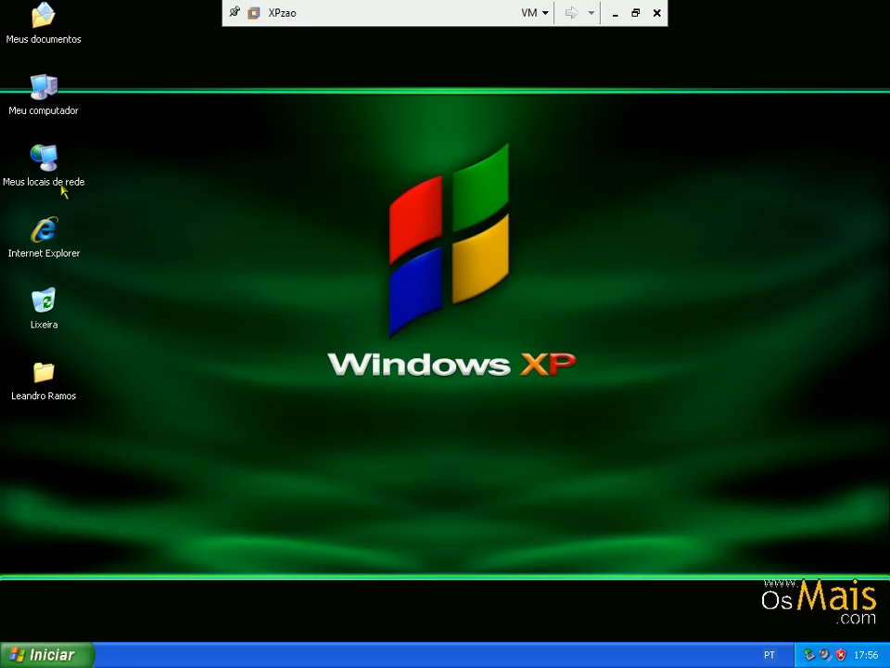
# Step: Open Meu computador and go to the C: drive by its address to test the drive restriction
pyautogui.doubleClick(35, 95)
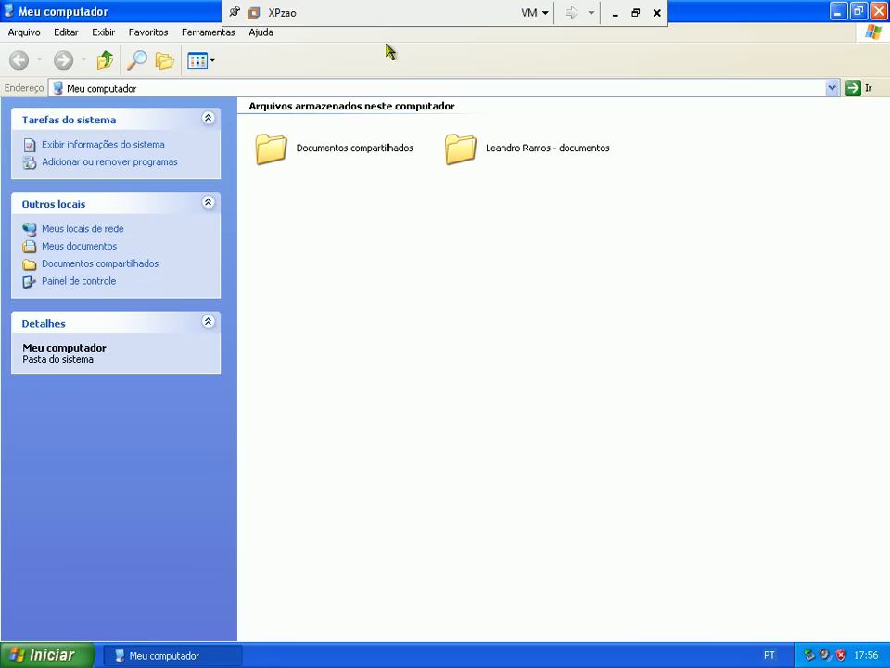
pyautogui.click(367, 86)
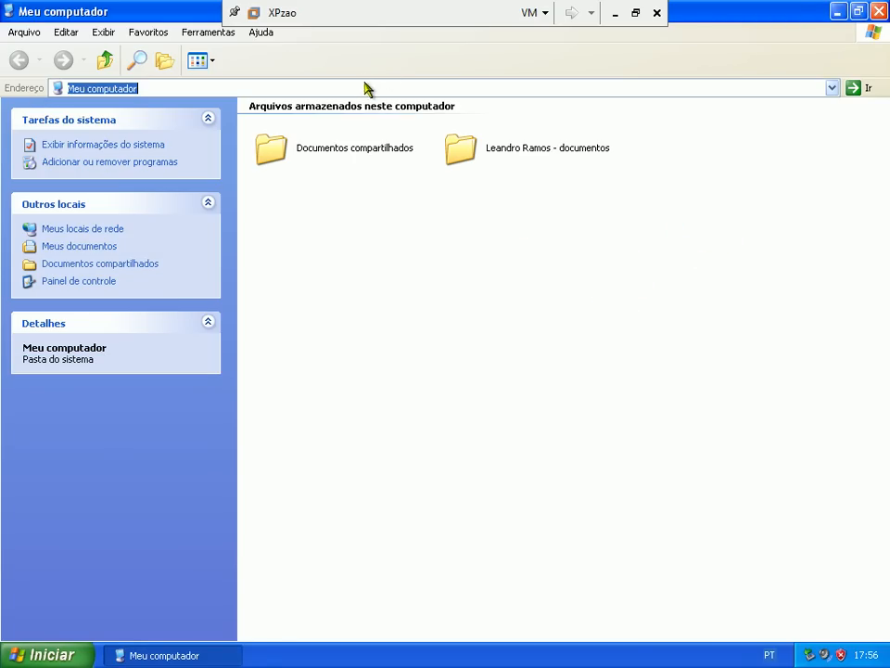
pyautogui.write('c')
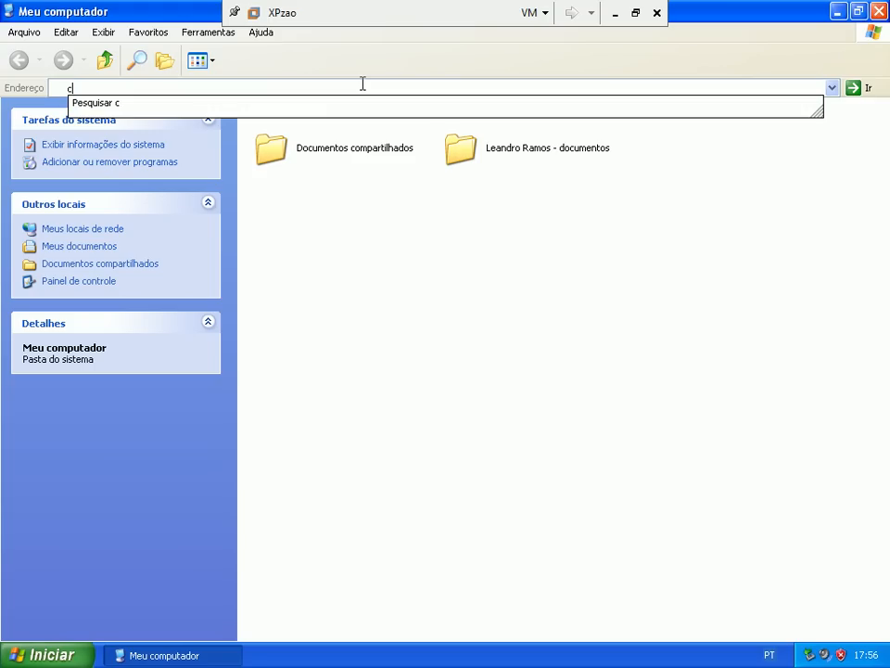
pyautogui.write(':')
pyautogui.press('Return')
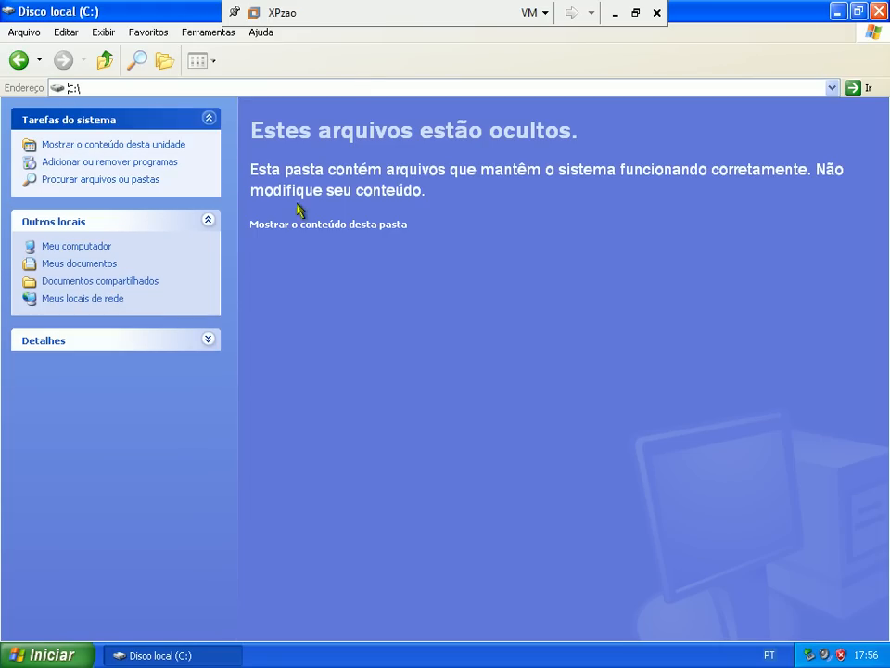
# Step: Show the hidden contents of the C: drive and close its window
pyautogui.click(275, 232)
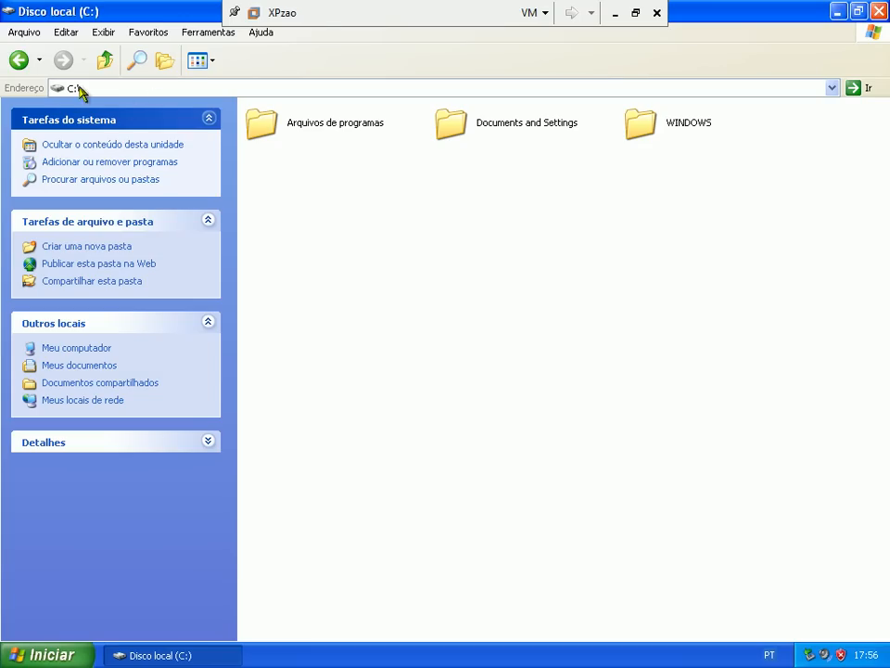
pyautogui.click(878, 11)
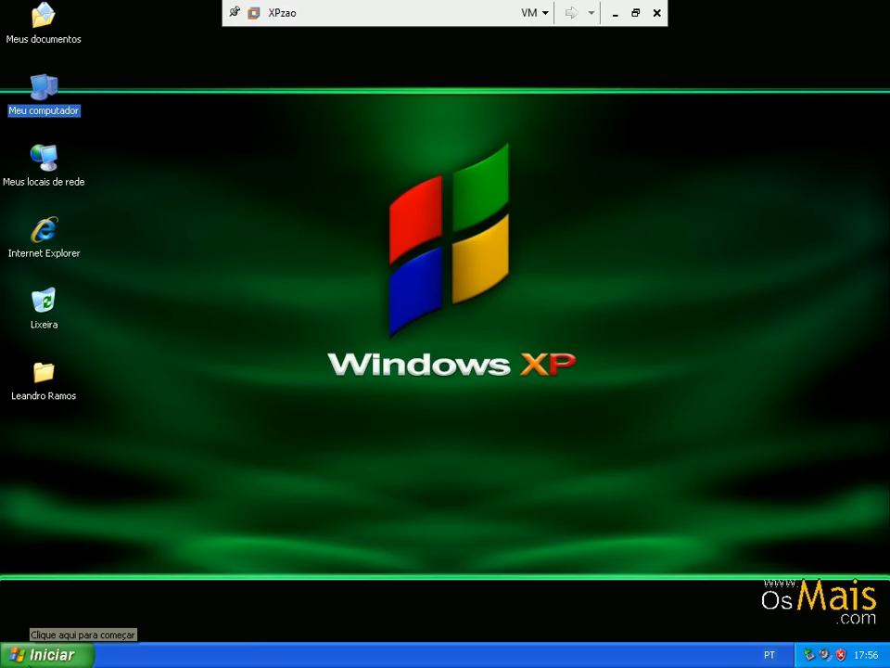
# Step: Log off and back on to the same account to test the logon programs, closing Bloco de notas and Calculadora
pyautogui.click(46, 659)
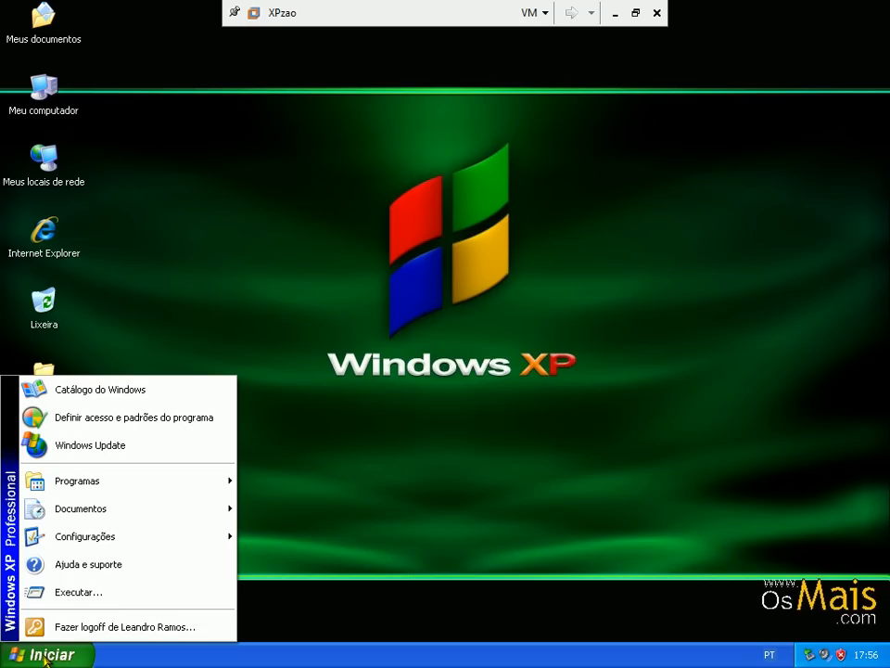
pyautogui.click(80, 628)
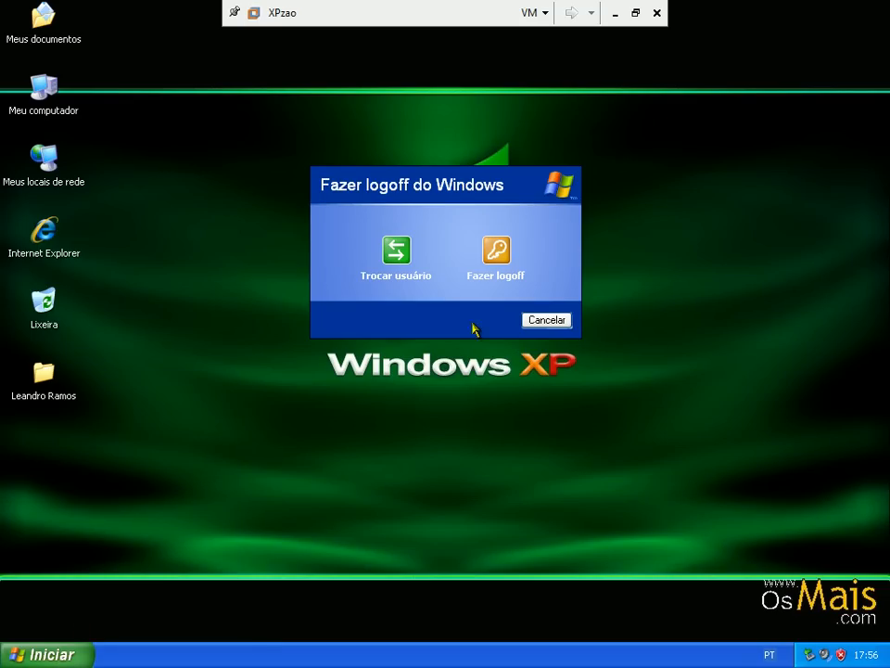
pyautogui.click(496, 251)
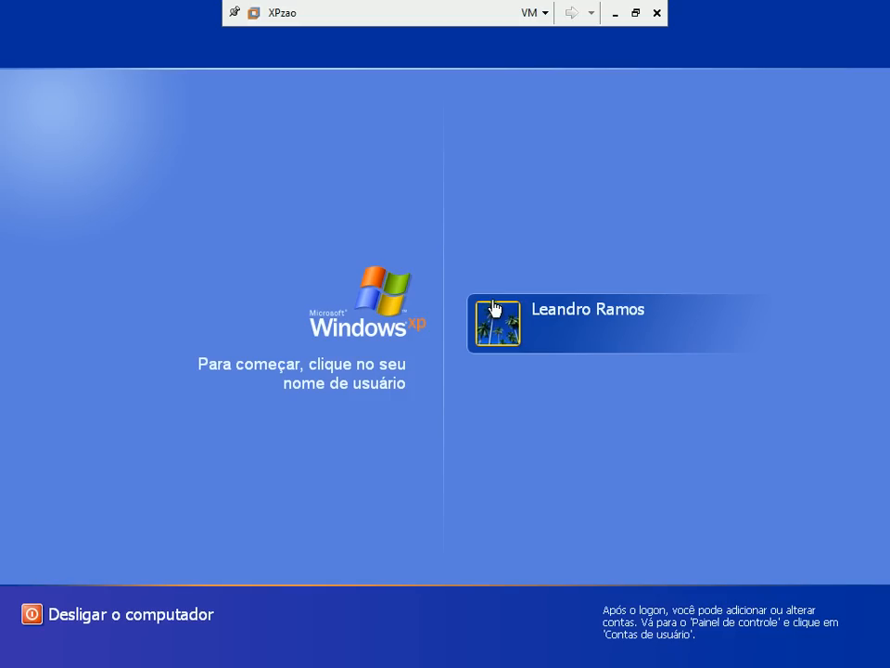
pyautogui.click(493, 318)
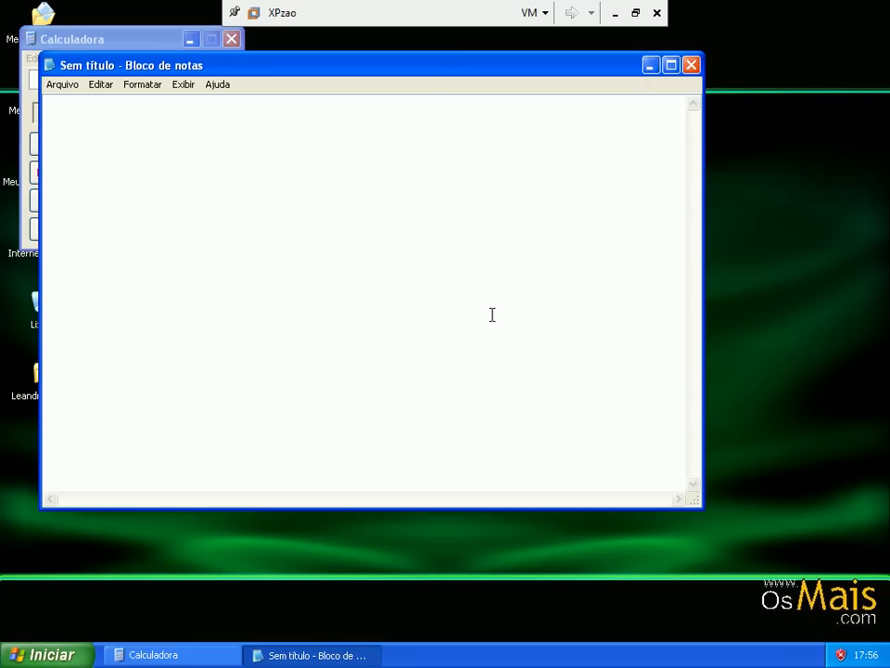
pyautogui.click(693, 65)
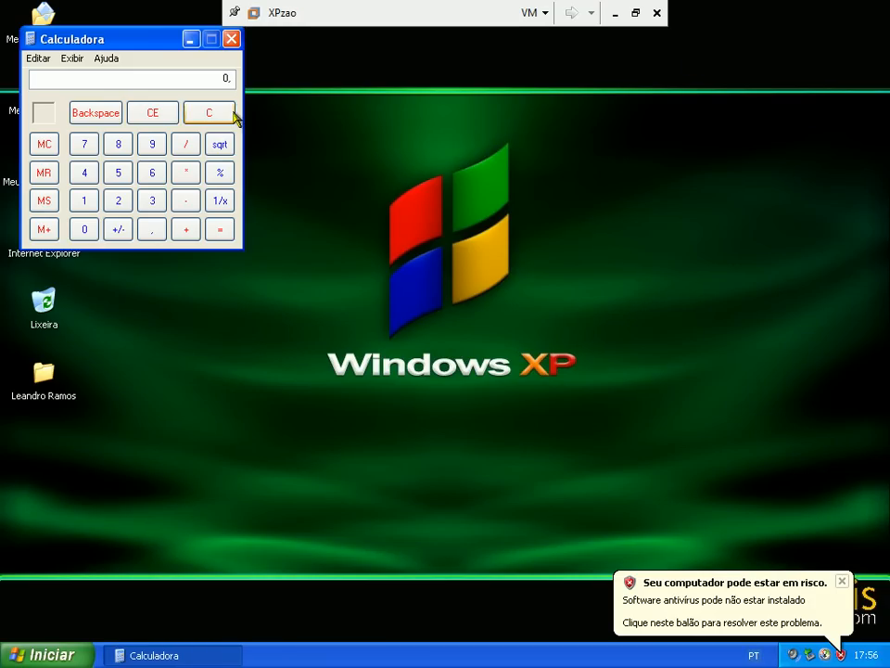
pyautogui.click(231, 39)
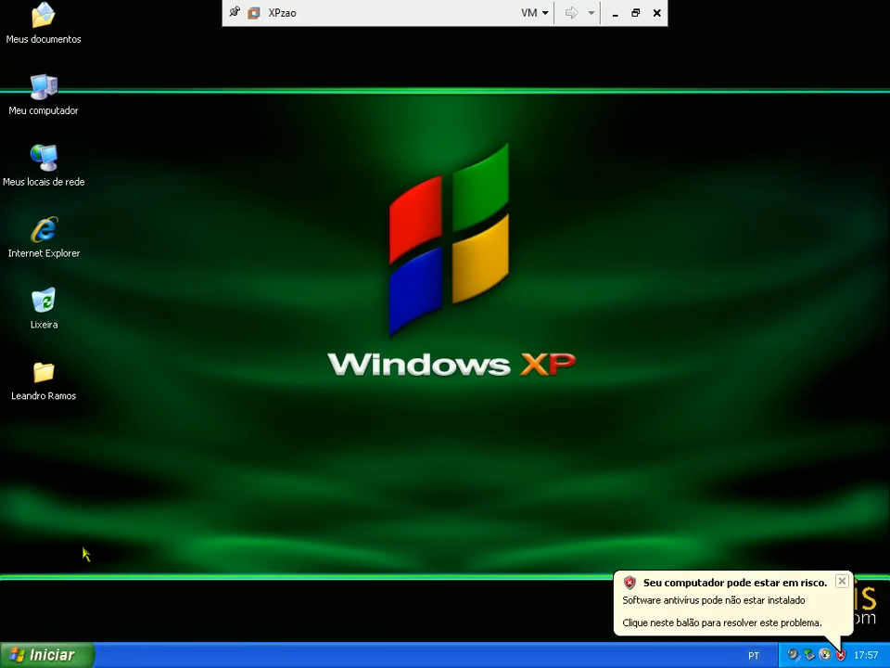
# Step: Look through the Acessórios programs and run gpedit.msc to open the Group Policy editor
pyautogui.click(73, 647)
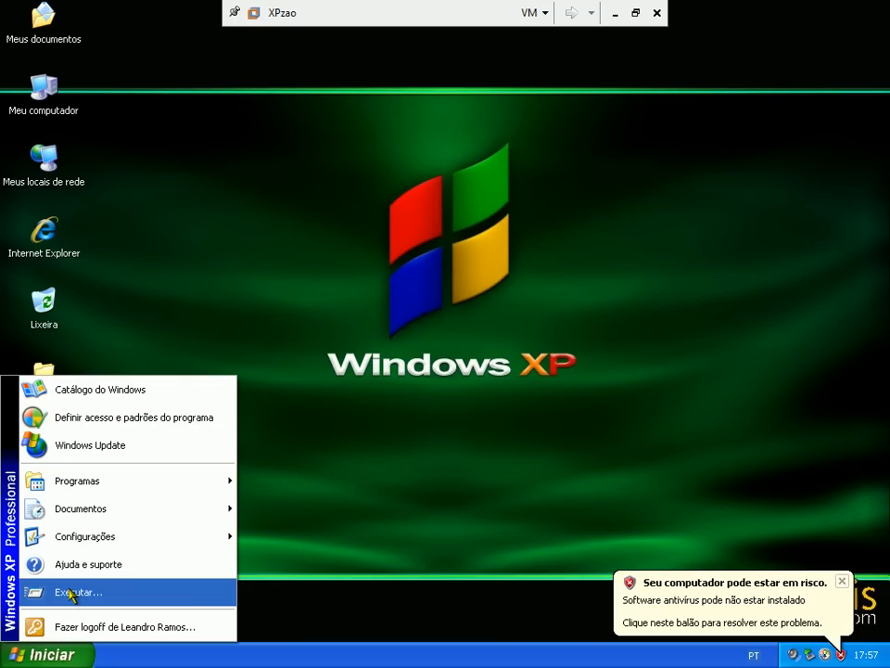
pyautogui.moveTo(92, 483)
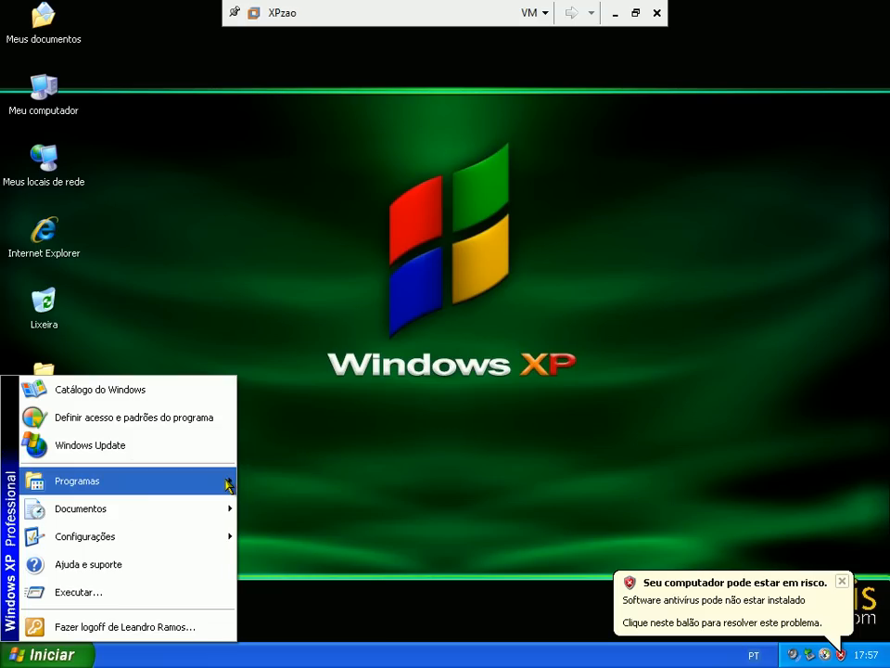
pyautogui.moveTo(227, 483)
pyautogui.moveTo(304, 477)
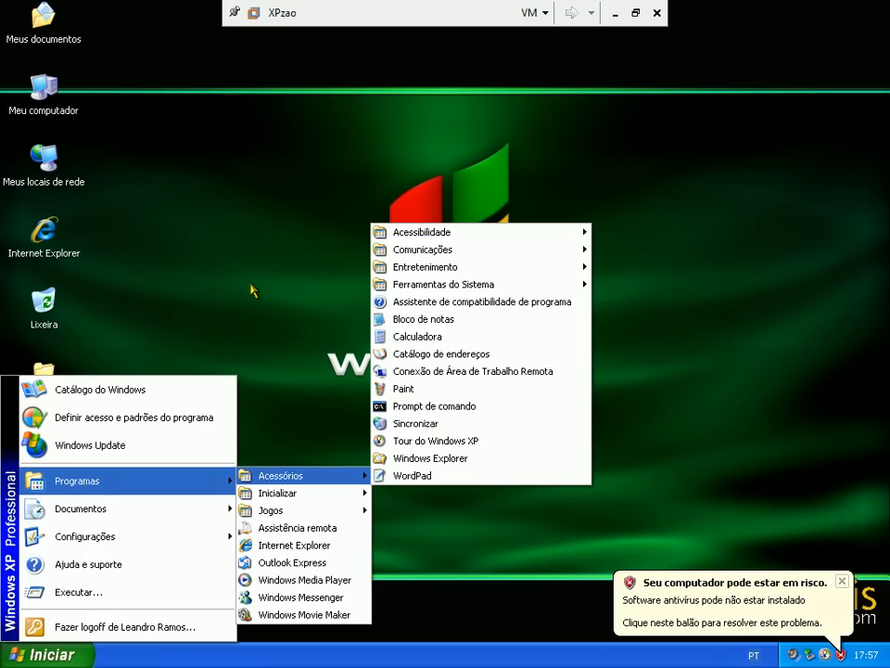
pyautogui.click(144, 599)
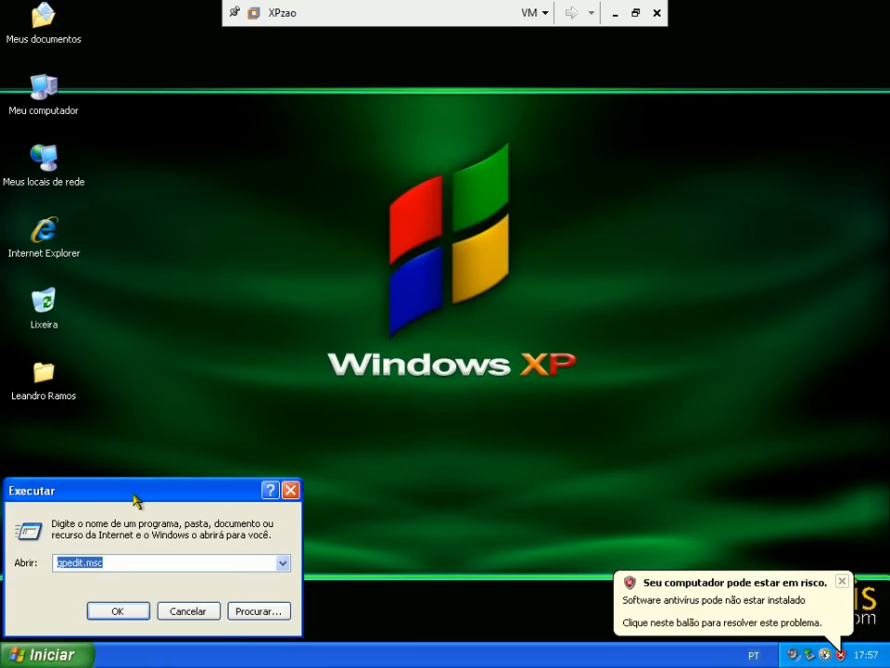
pyautogui.moveTo(143, 487); pyautogui.dragTo(377, 135)
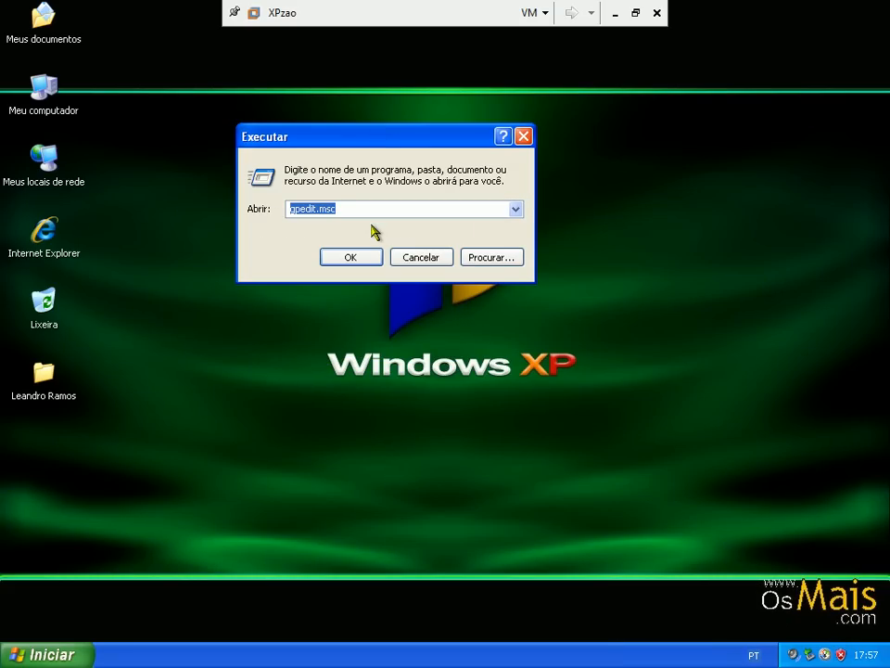
pyautogui.click(373, 258)
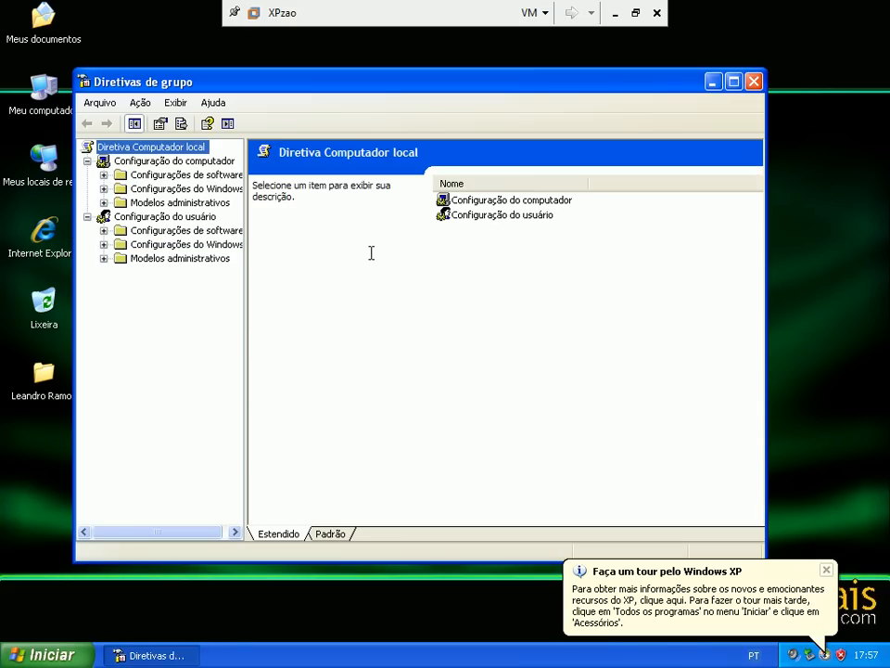
# Step: Maximize the editor and open the Internet Explorer folder in Componentes do Windows under the user's Modelos administrativos, dismissing the tour notification
pyautogui.click(197, 259)
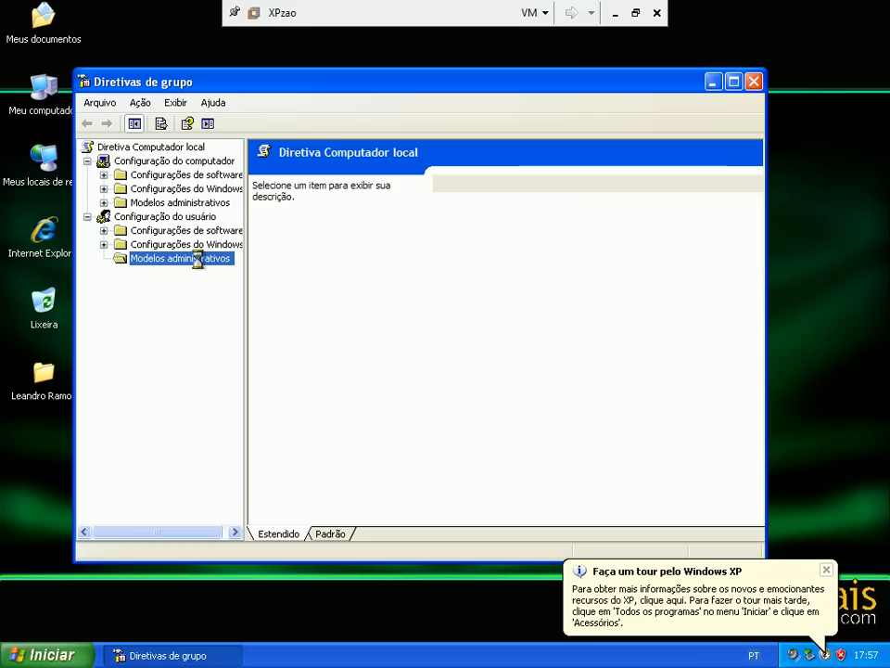
pyautogui.doubleClick(316, 81)
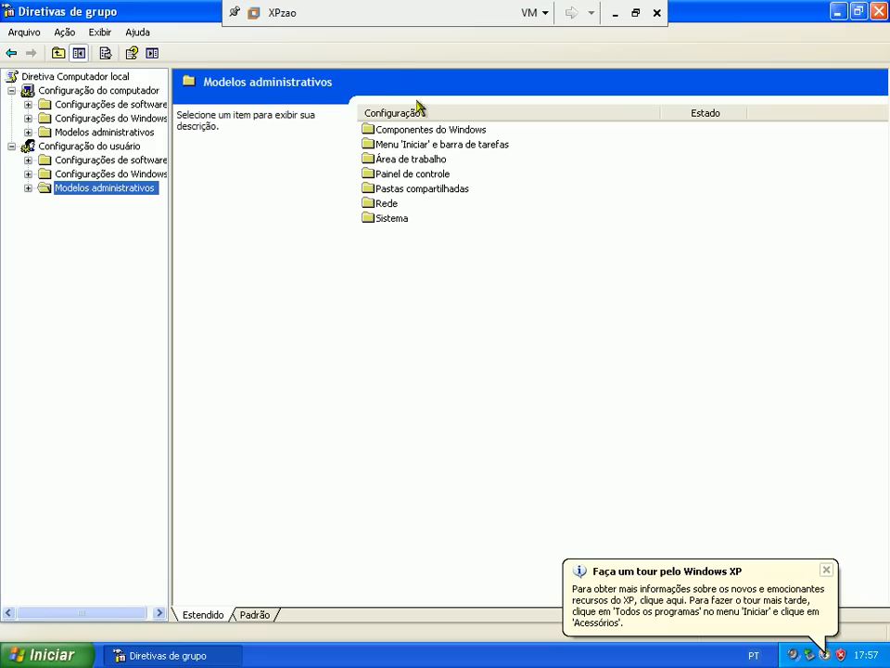
pyautogui.doubleClick(410, 132)
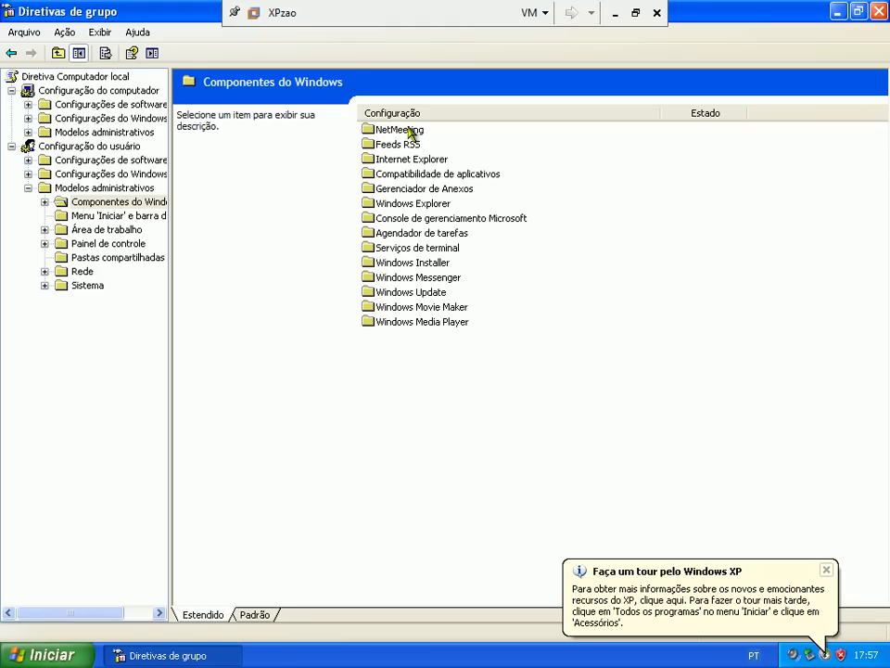
pyautogui.doubleClick(396, 159)
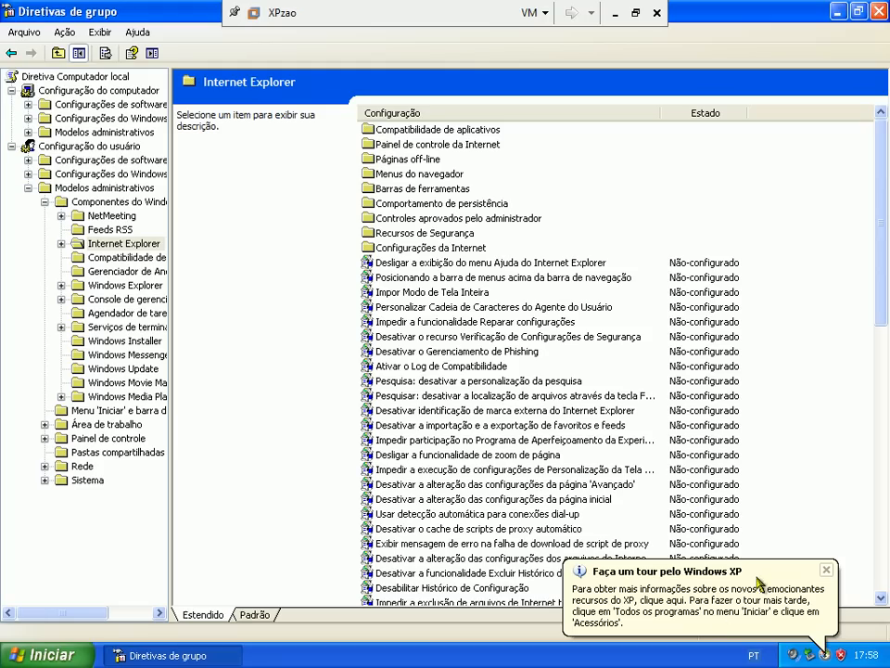
pyautogui.click(829, 571)
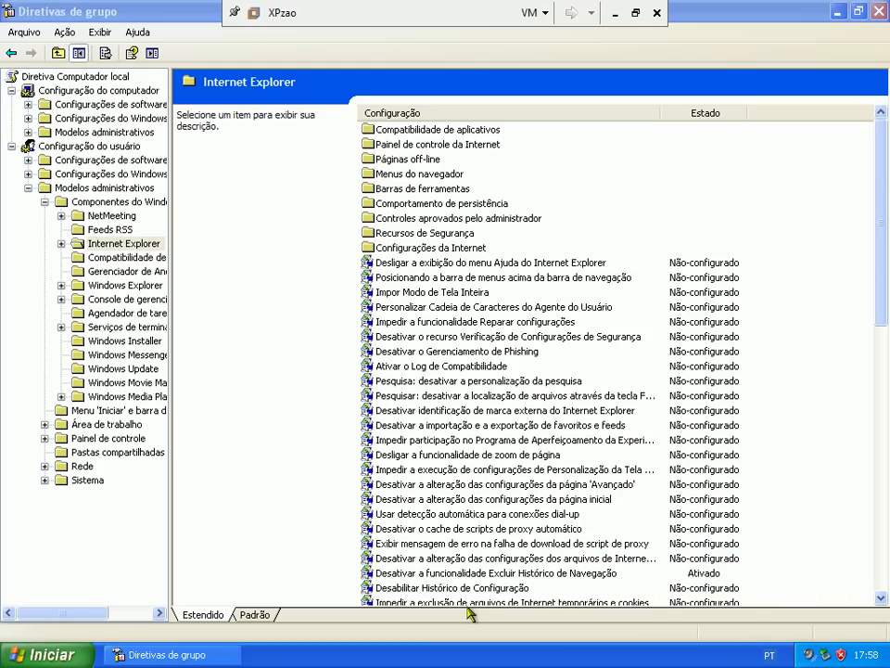
# Step: Set the policy Desativar a funcionalidade Excluir Histórico de Navegação to Não configurado
pyautogui.click(467, 575)
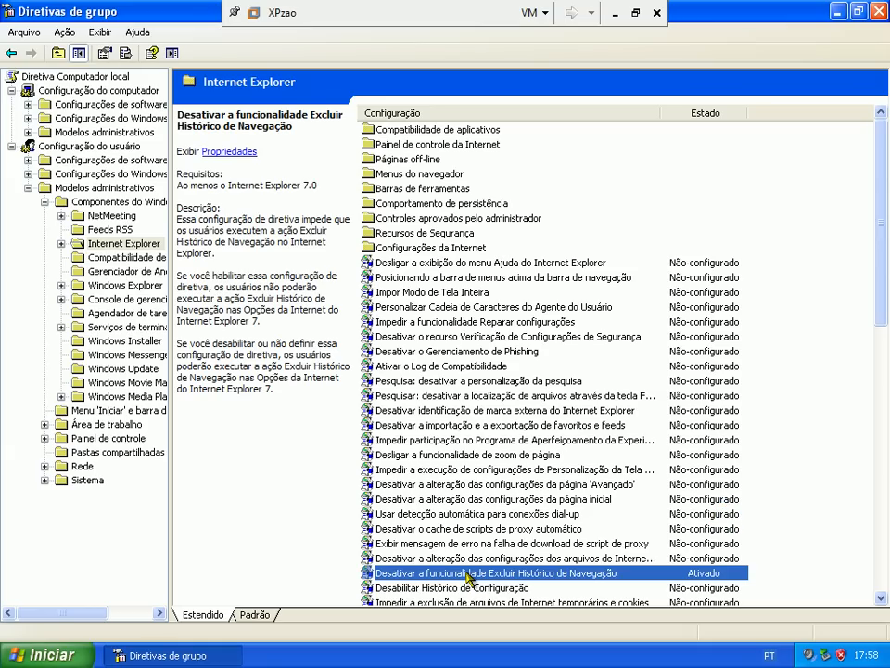
pyautogui.doubleClick(468, 575)
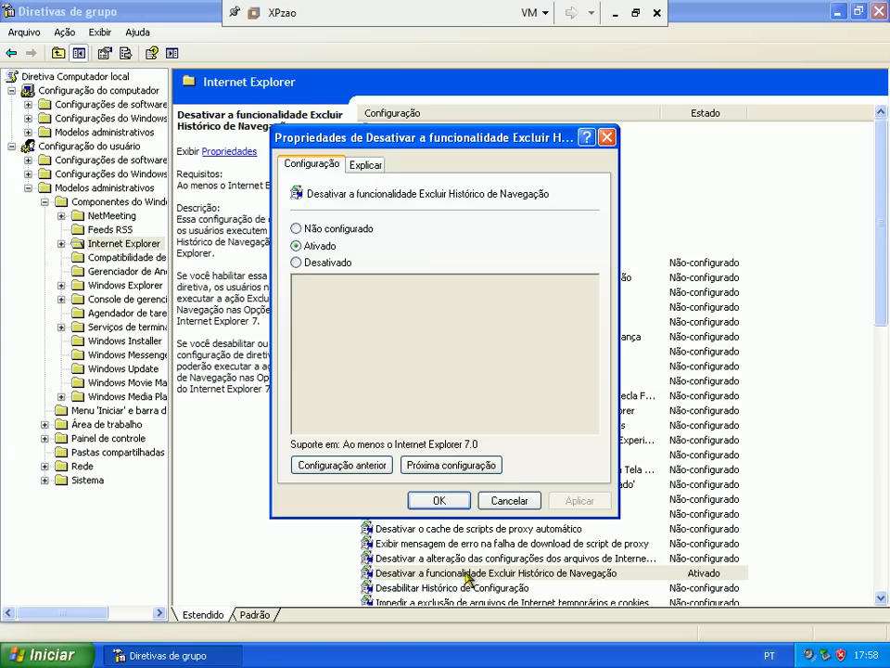
pyautogui.click(296, 229)
pyautogui.click(440, 501)
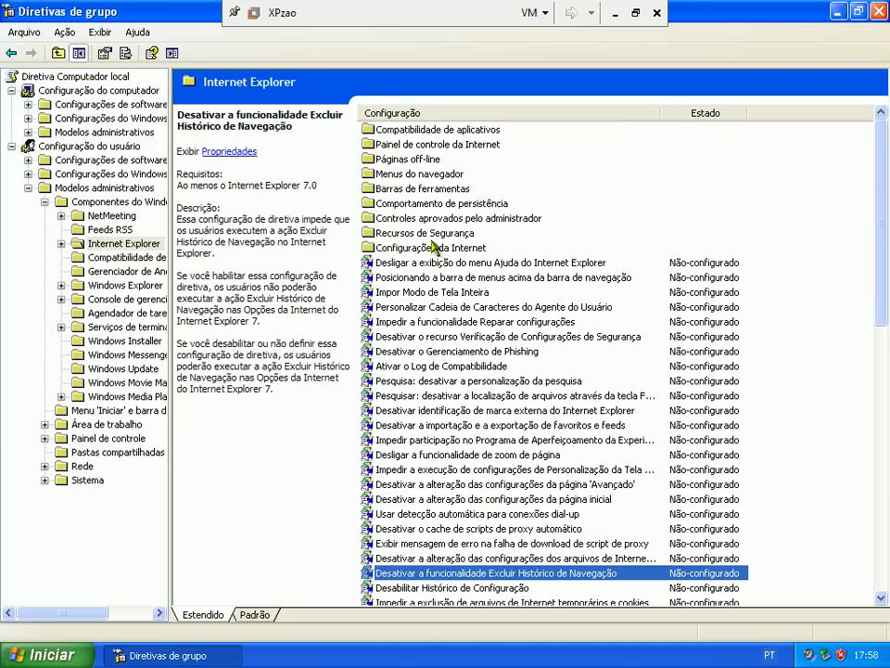
# Step: Set Desativar a opção 'Salvar este programa em disco' in Menus do navegador to Não configurado and close the Group Policy editor
pyautogui.doubleClick(407, 175)
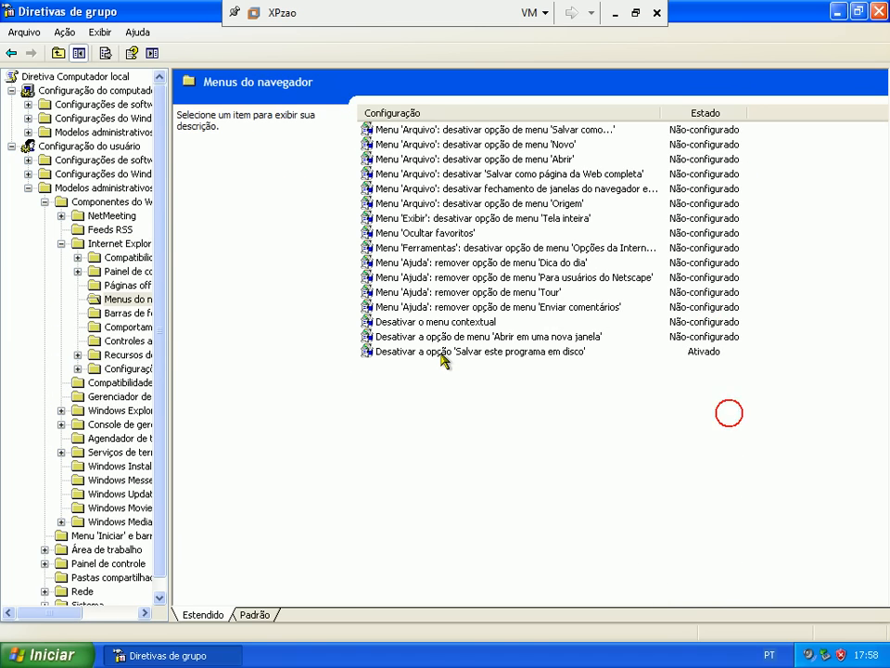
pyautogui.click(443, 352)
pyautogui.doubleClick(444, 351)
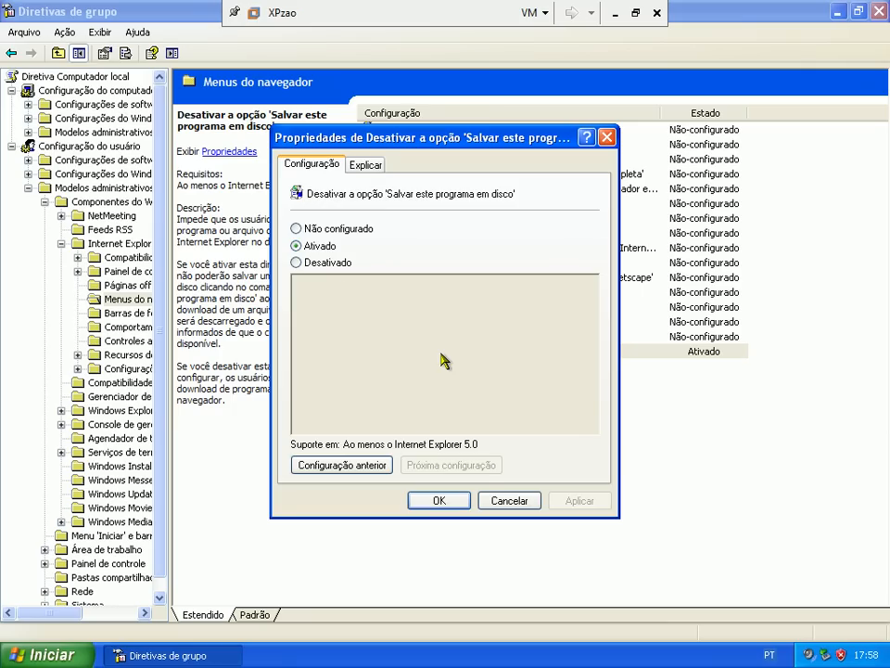
pyautogui.click(297, 228)
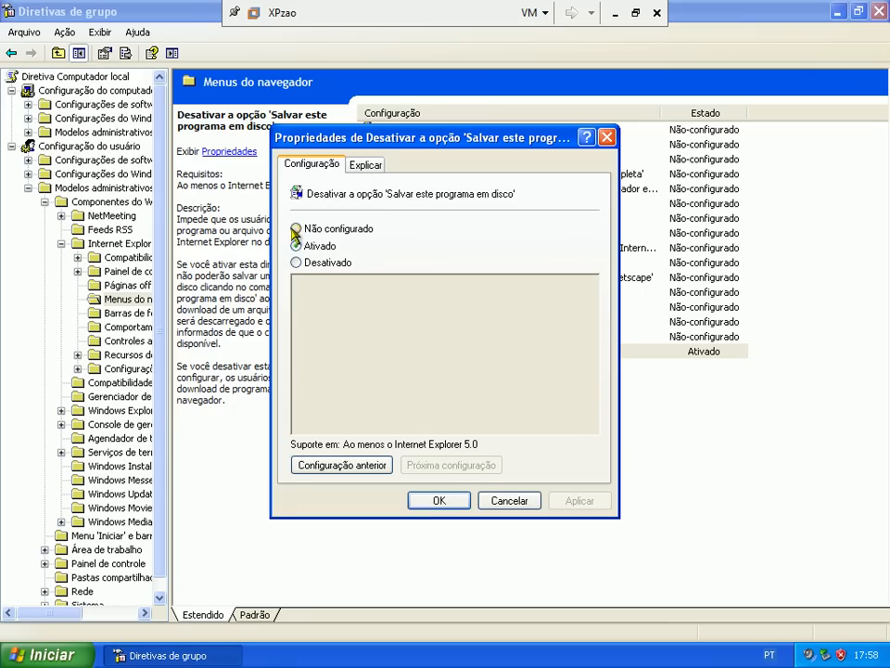
pyautogui.click(460, 510)
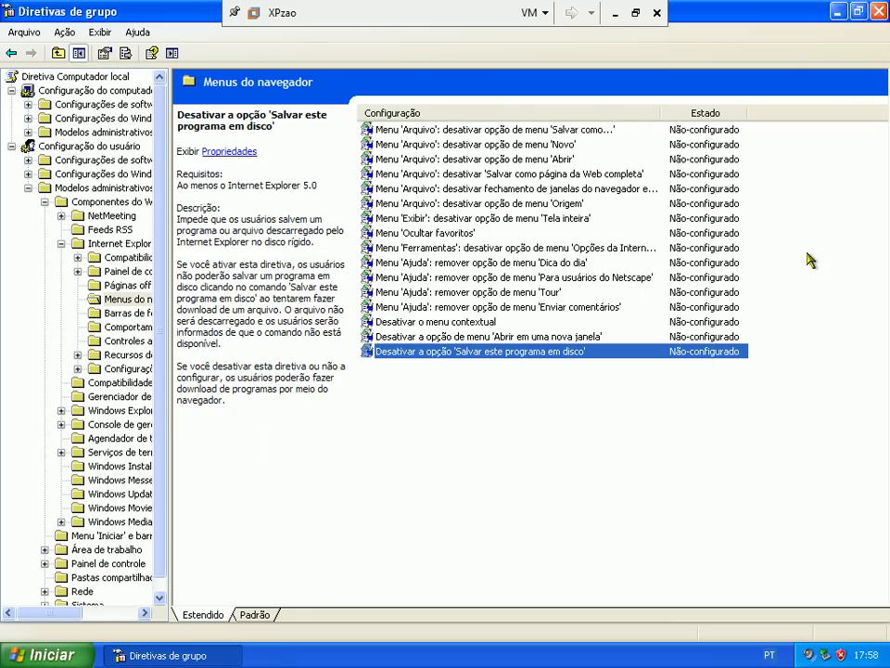
pyautogui.click(879, 12)
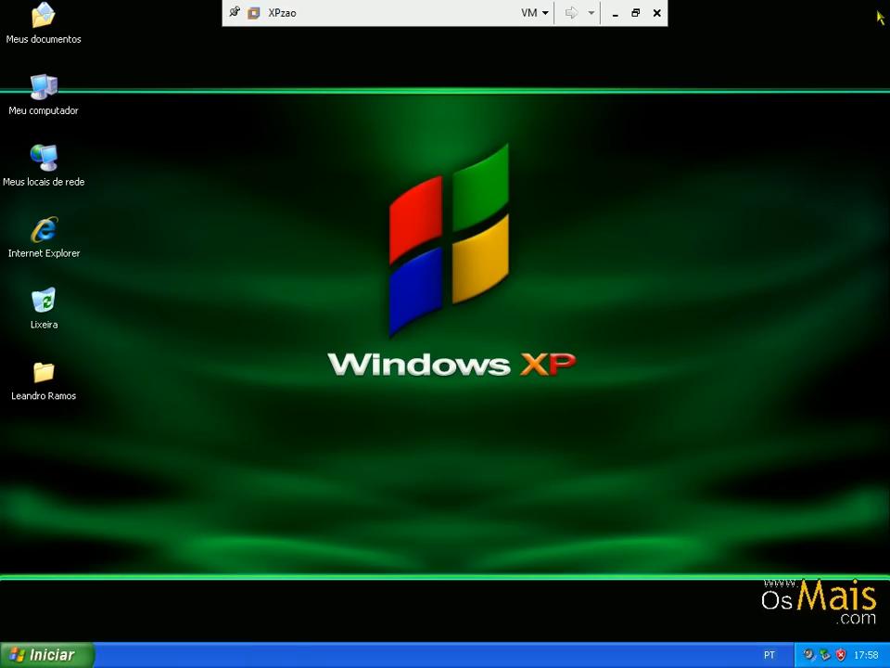
# Step: Open Internet Explorer in the virtual machine
pyautogui.doubleClick(50, 255)
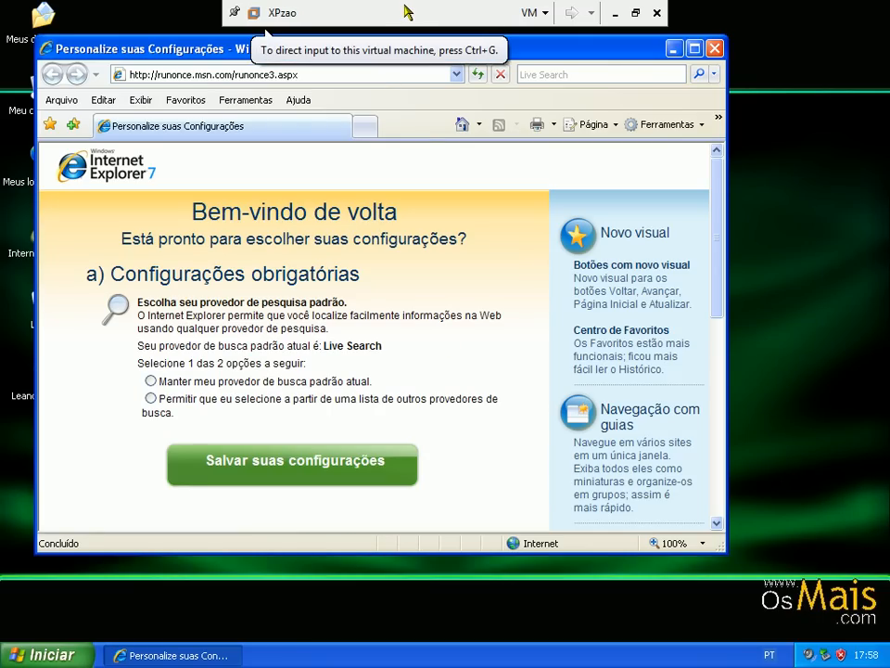
# Step: Take the virtual machine out of full screen, minimizing VMware Workstation, and switch to Camtasia Recorder
pyautogui.hotkey('ctrl', 'alt', 'Return')
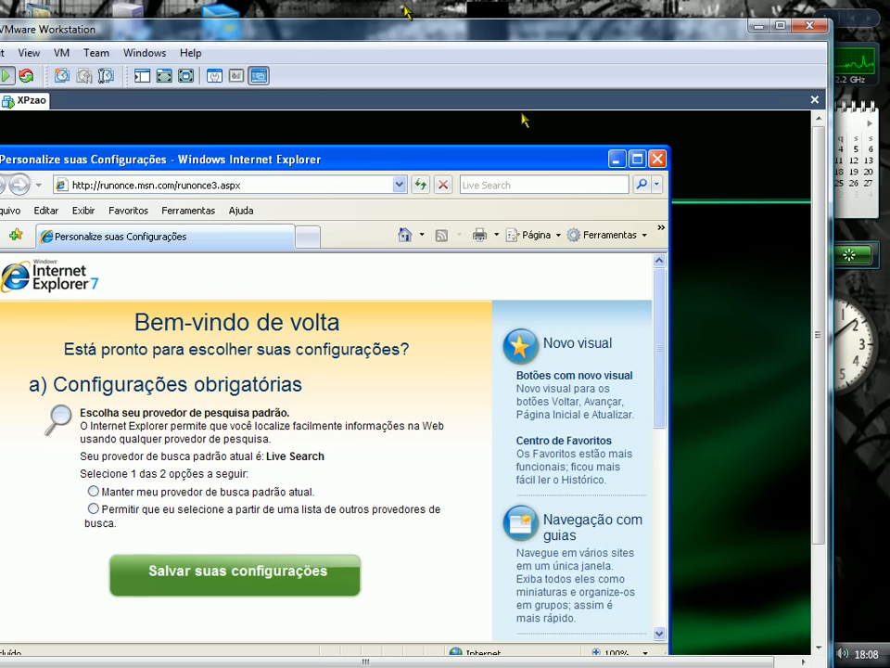
pyautogui.click(764, 27)
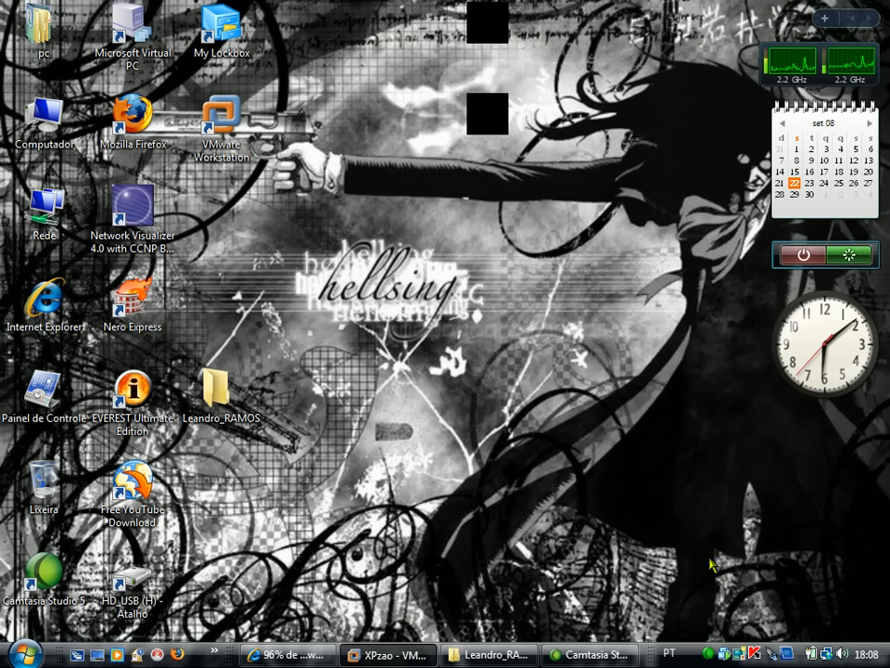
pyautogui.click(710, 655)
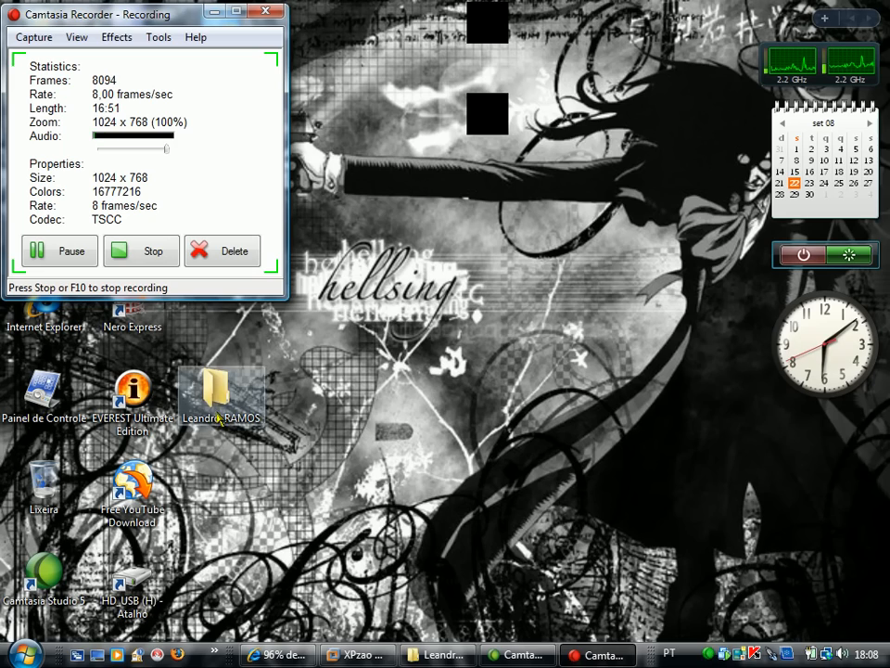